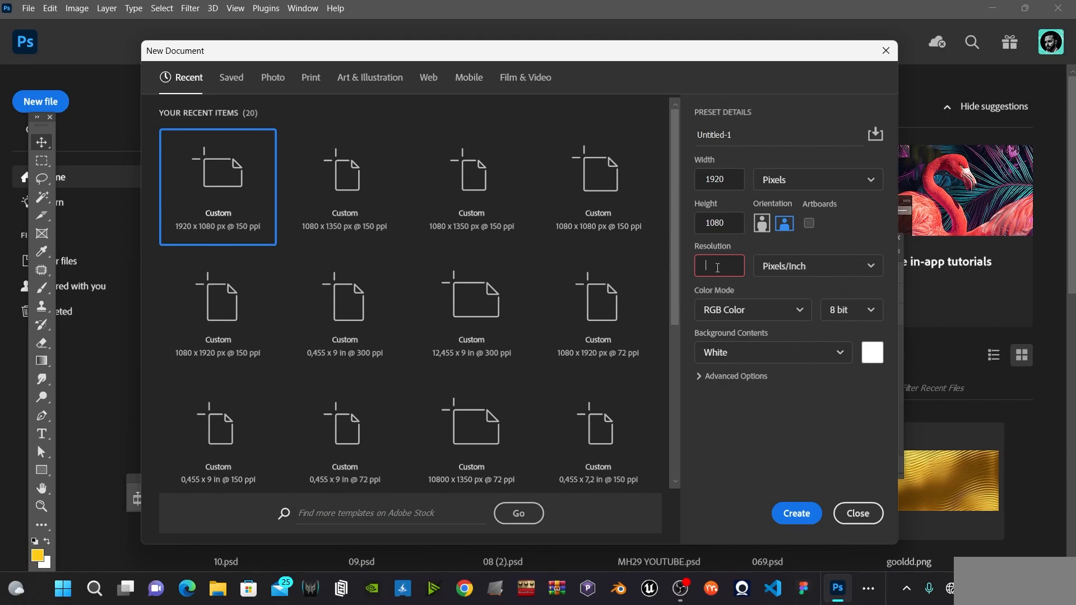
Create a 1920 × 1080 pixel RGB document with a resolution of 72 pixels/inch
{"action": "type", "text": "72"}
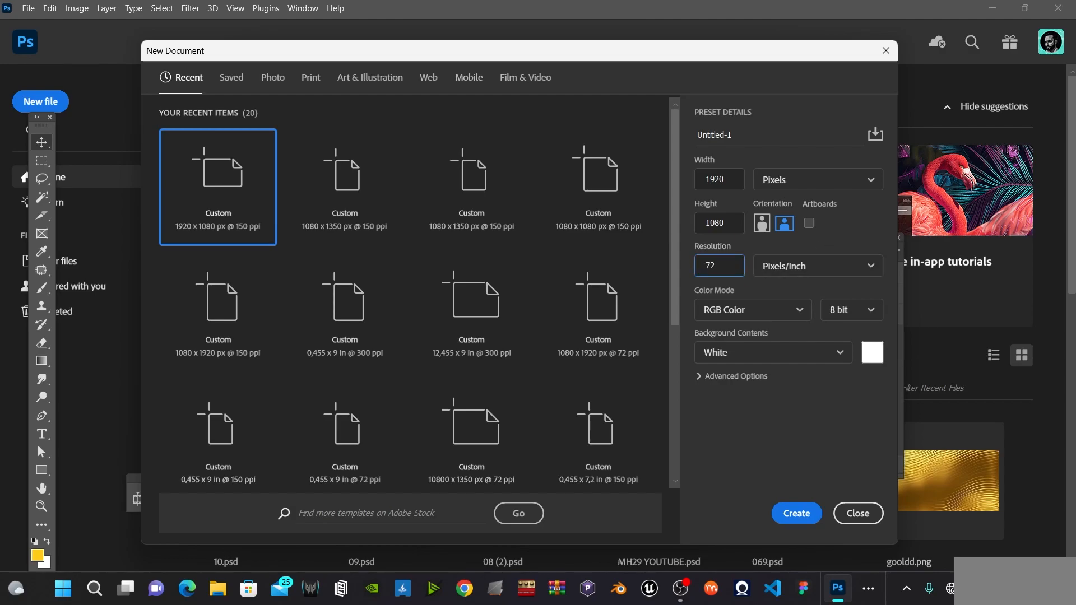
{"action": "left_click", "coordinate": [804, 509]}
{"action": "left_click_drag", "start_coordinate": [872, 238], "coordinate": [1008, 251]}
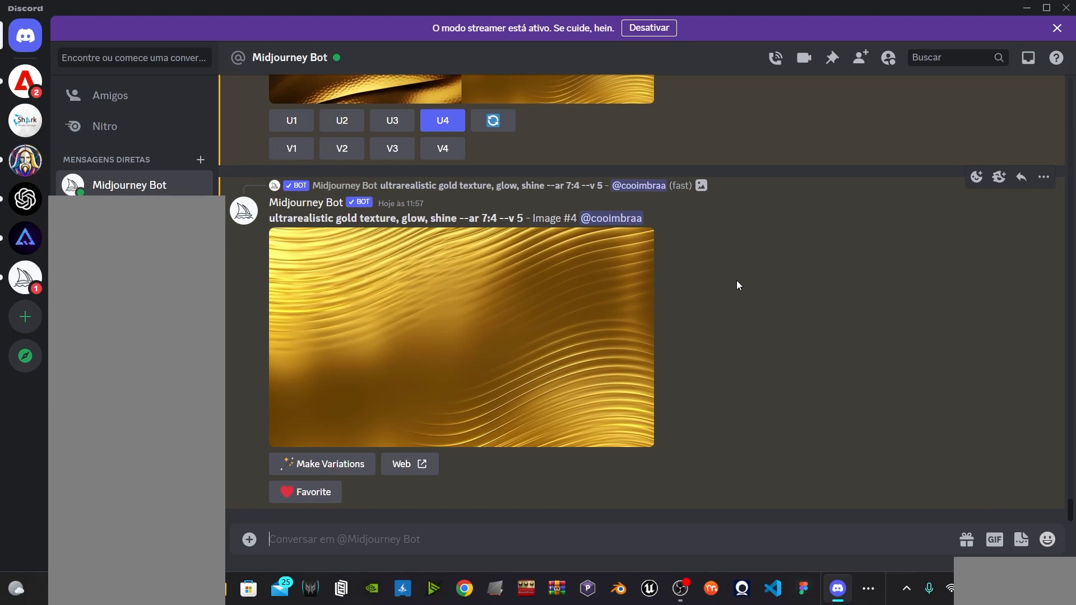
In Discord's Midjourney Bot chat, examine the generated rustic grunge background and highlight its prompt text
{"action": "scroll", "coordinate": [744, 256], "scroll_direction": "up", "scroll_amount": 5}
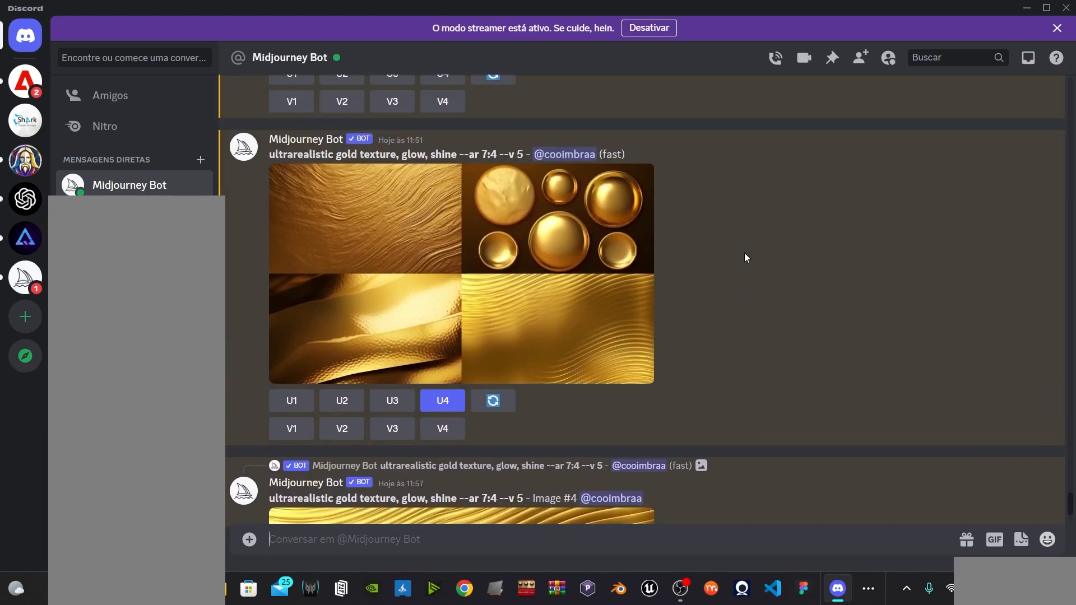
{"action": "scroll", "coordinate": [745, 254], "scroll_direction": "up", "scroll_amount": 15}
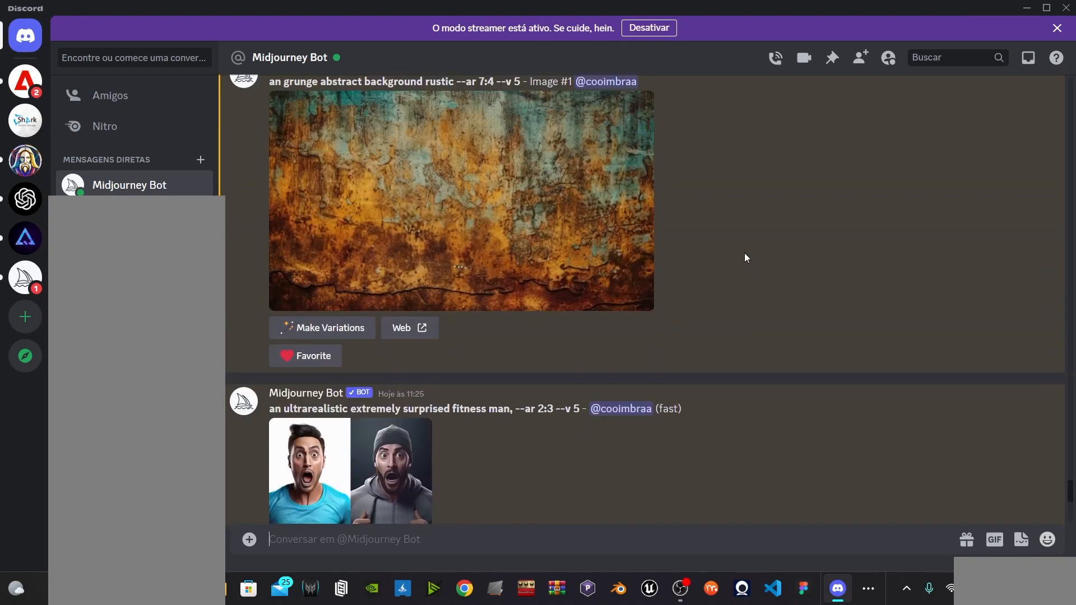
{"action": "scroll", "coordinate": [744, 250], "scroll_direction": "up", "scroll_amount": 4}
{"action": "scroll", "coordinate": [743, 250], "scroll_direction": "down", "scroll_amount": 3}
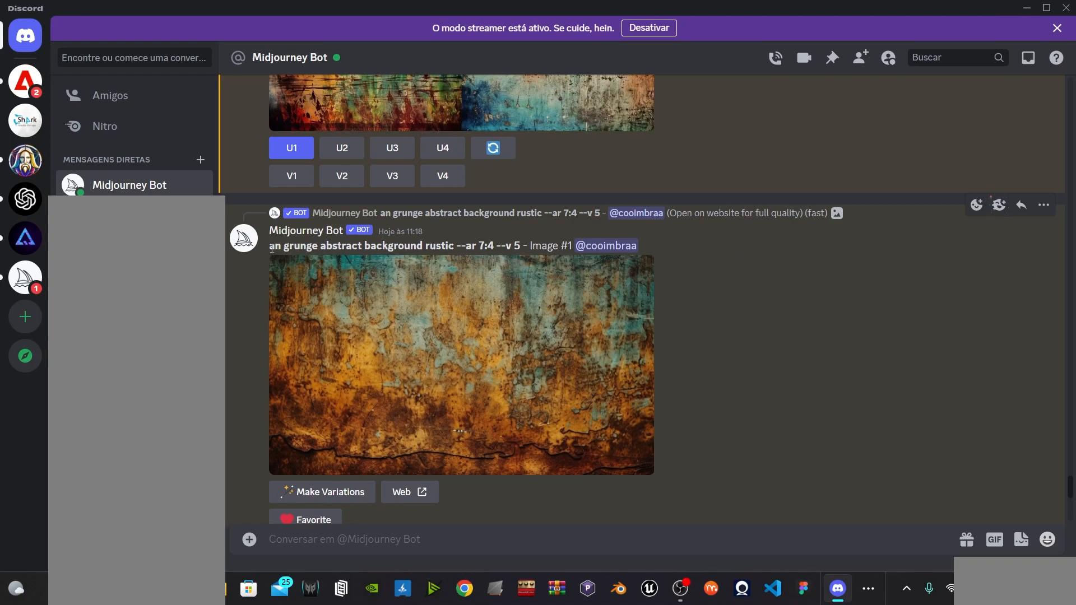
{"action": "left_click_drag", "start_coordinate": [271, 247], "coordinate": [497, 244]}
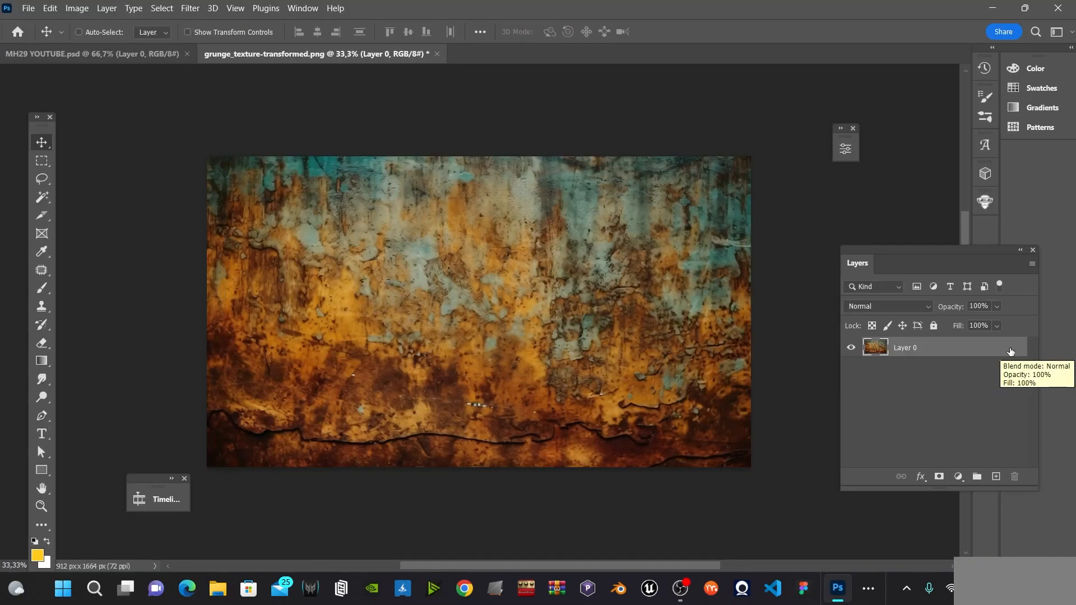
Convert the grunge texture layer to a smart object and copy it, closing its file without saving
{"action": "right_click", "coordinate": [1011, 352]}
{"action": "left_click", "coordinate": [888, 201]}
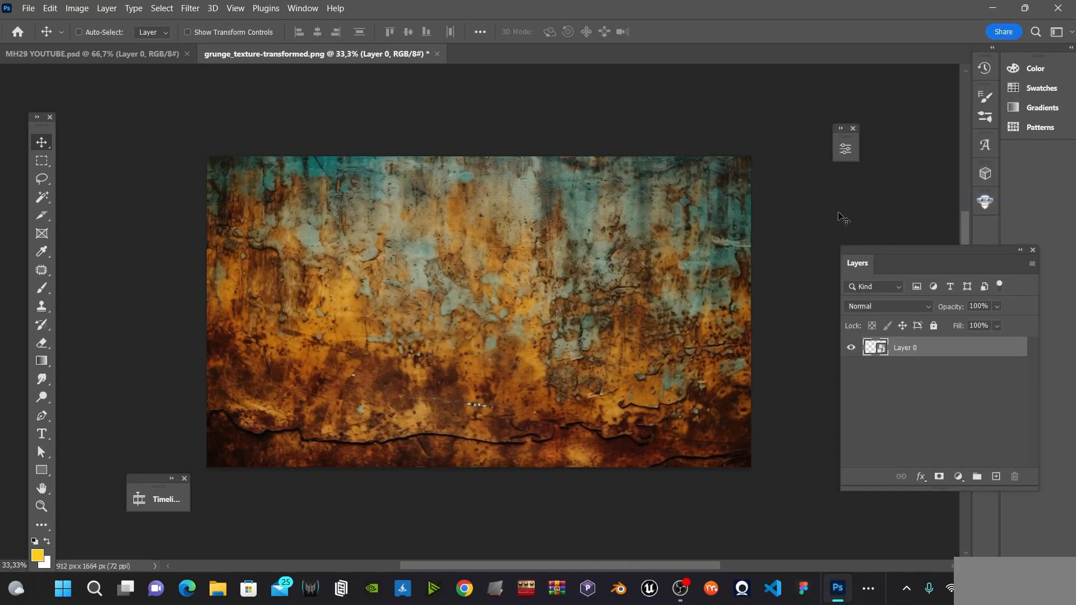
{"action": "right_click", "coordinate": [943, 356]}
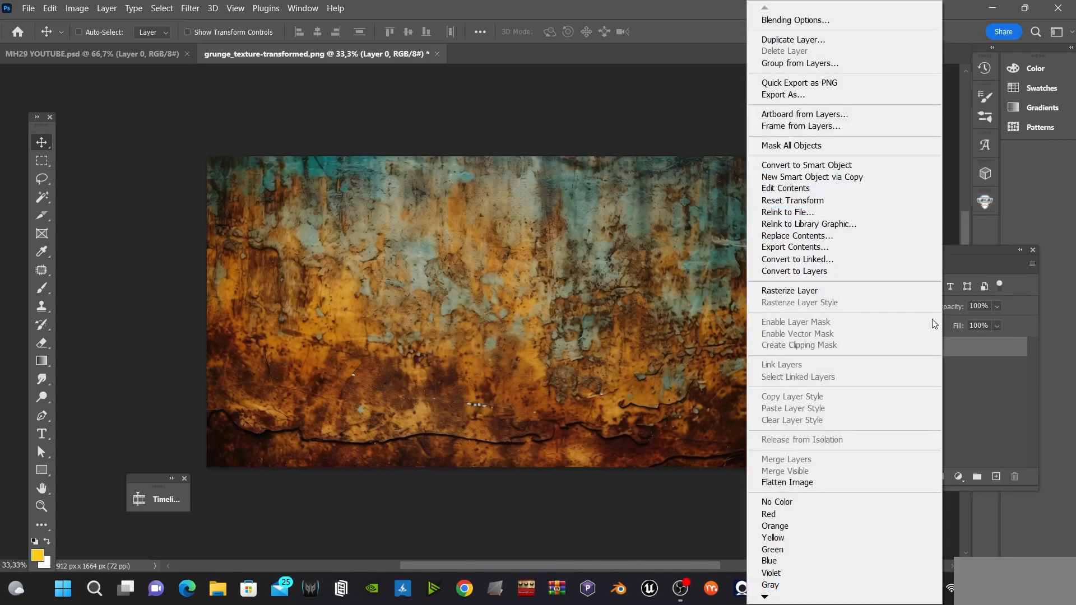
{"action": "left_click", "coordinate": [968, 354]}
{"action": "left_click", "coordinate": [437, 54]}
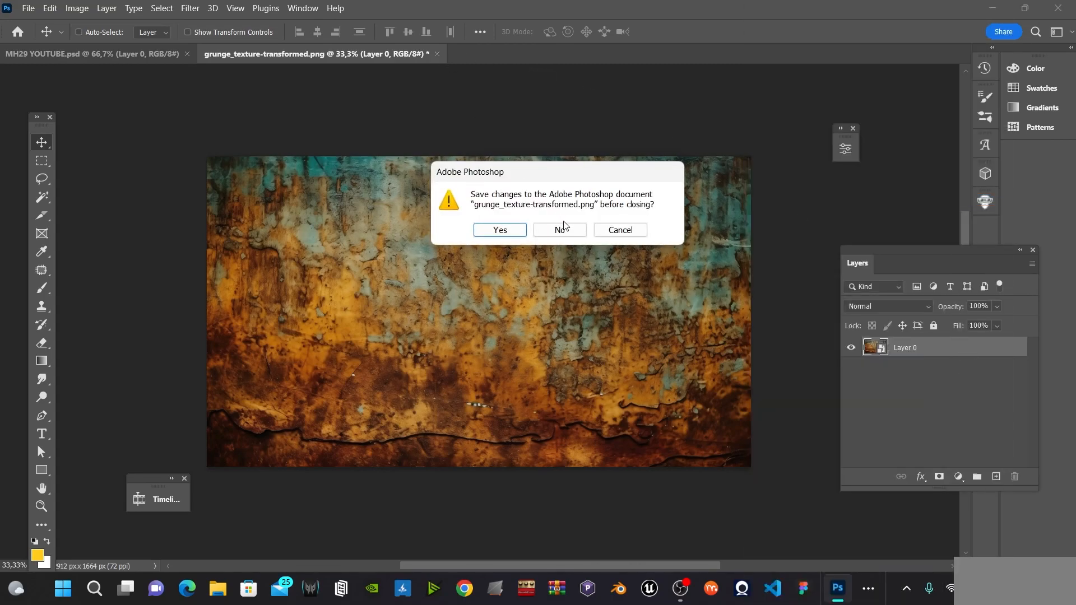
{"action": "left_click", "coordinate": [554, 224]}
Paste the grunge texture into MH29 YOUTUBE.psd and scale it to about 74%, positioned to cover the whole canvas
{"action": "key", "text": "ctrl+v"}
{"action": "key", "text": "ctrl+minus"}
{"action": "key", "text": "ctrl+minus"}
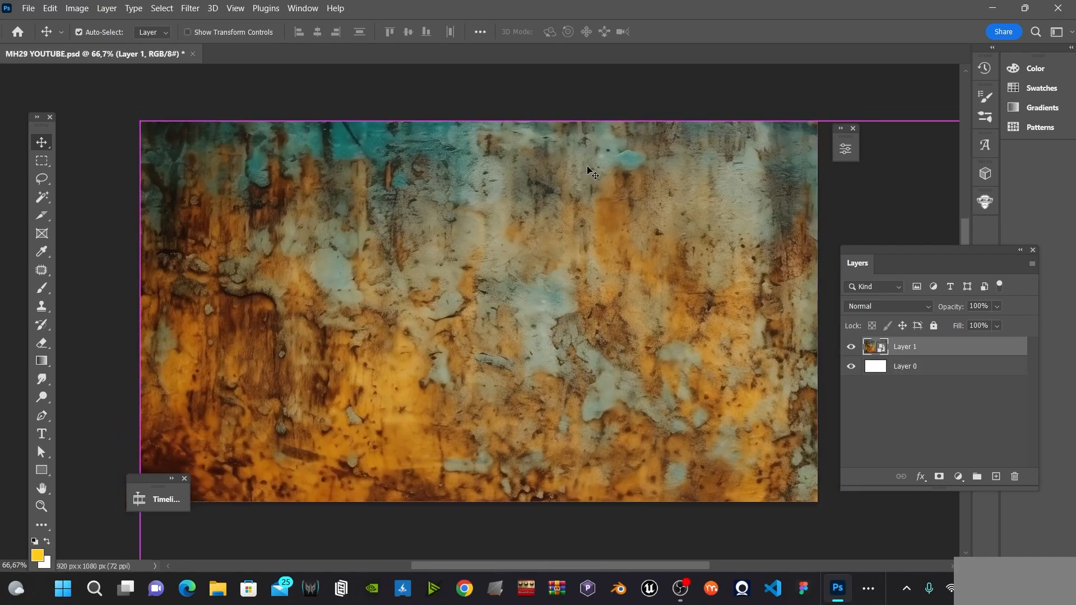
{"action": "key", "text": "ctrl+t"}
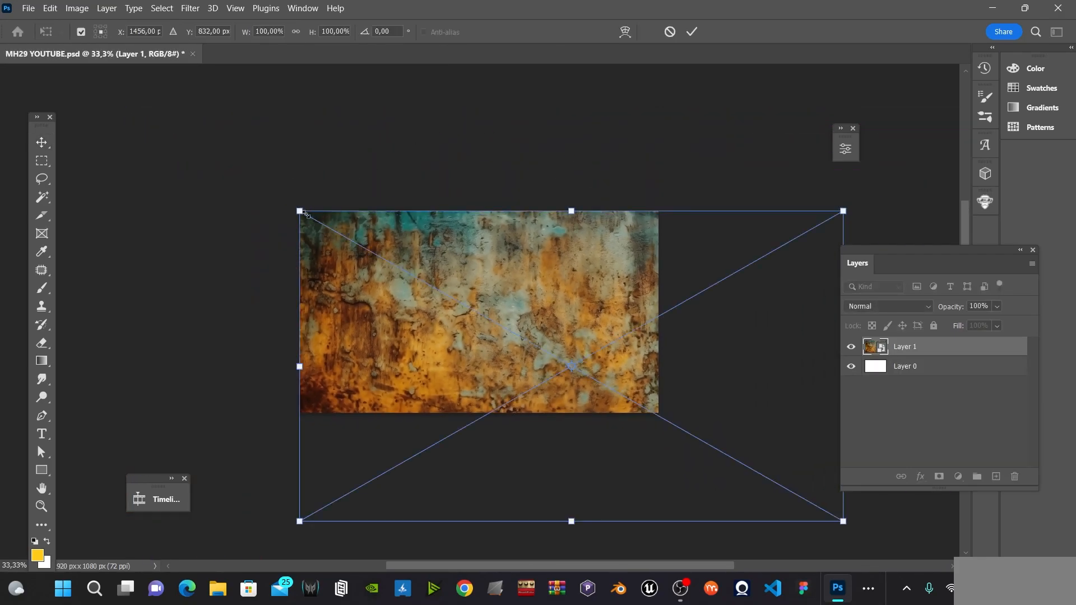
{"action": "left_click_drag", "start_coordinate": [302, 212], "coordinate": [453, 299]}
{"action": "left_click_drag", "start_coordinate": [511, 328], "coordinate": [387, 258]}
{"action": "left_click_drag", "start_coordinate": [667, 418], "coordinate": [675, 426]}
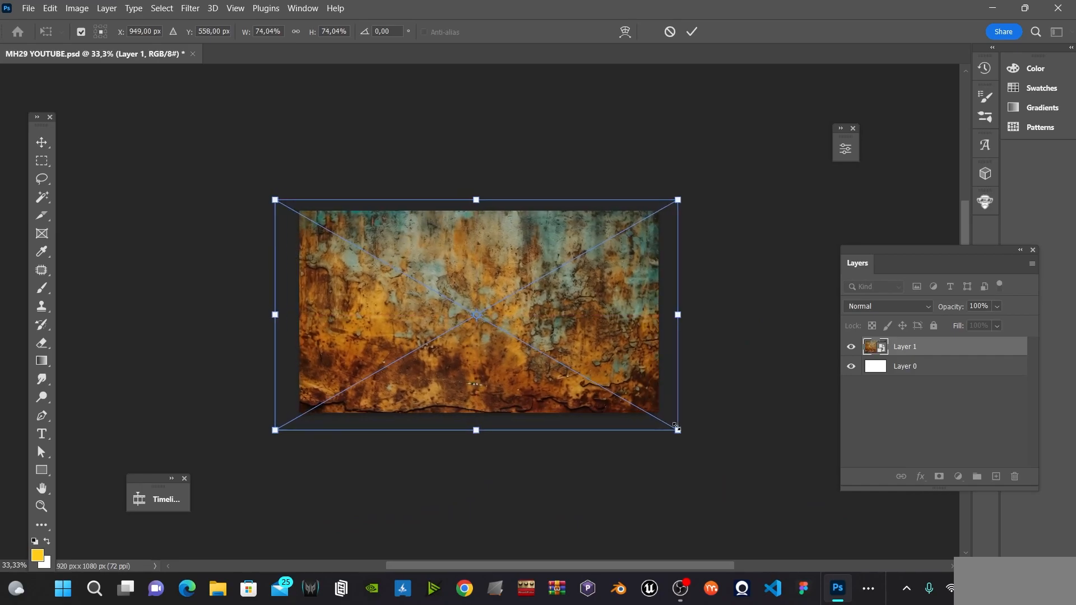
{"action": "key", "text": "Return"}
Apply a Black & White adjustment with the Default preset to the grunge texture layer
{"action": "key", "text": "z"}
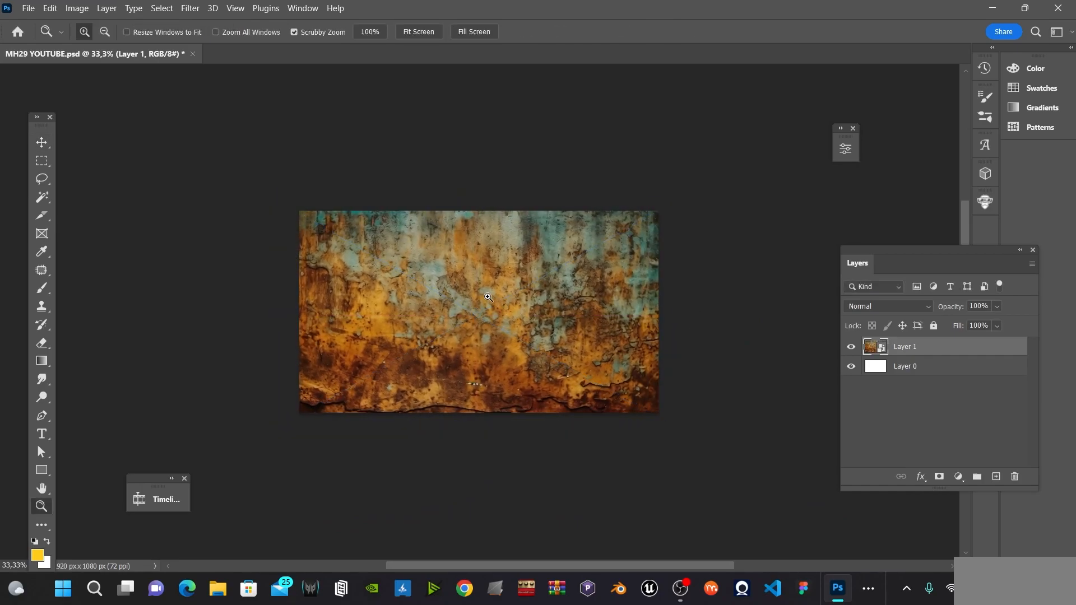
{"action": "left_click", "coordinate": [488, 296]}
{"action": "key", "text": "v"}
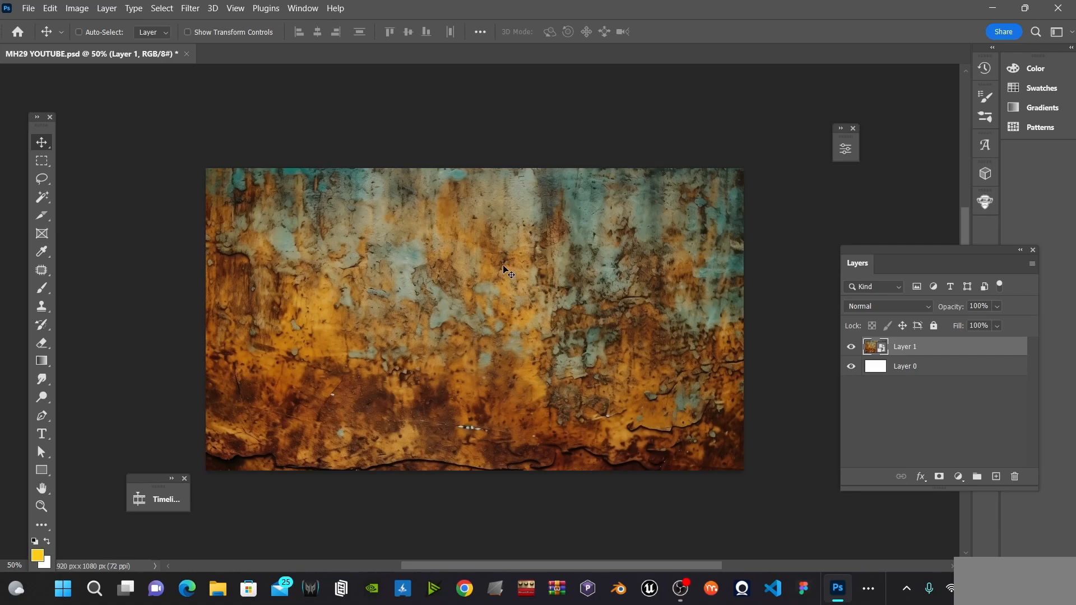
{"action": "key", "text": "ctrl+minus"}
{"action": "key", "text": "ctrl+plus"}
{"action": "left_click", "coordinate": [77, 8]}
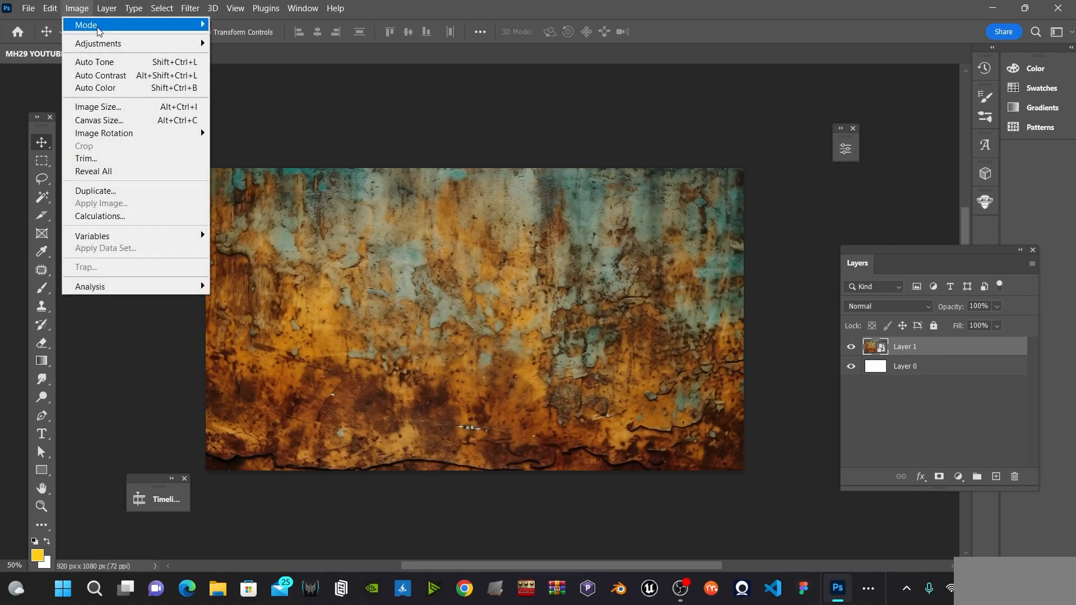
{"action": "mouse_move", "coordinate": [98, 43]}
{"action": "left_click", "coordinate": [246, 137]}
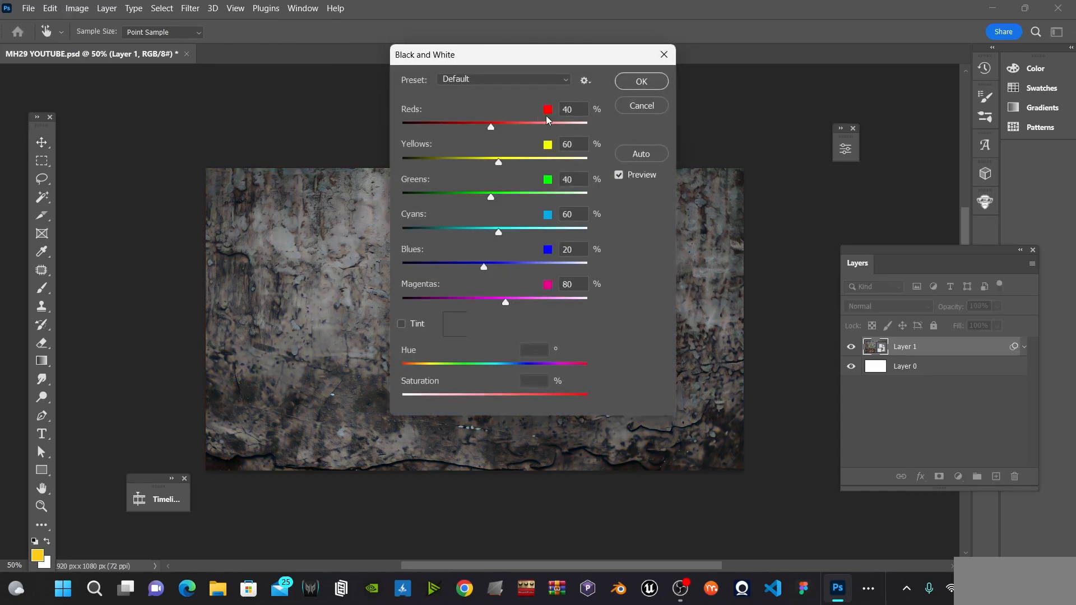
{"action": "left_click", "coordinate": [666, 82]}
Fill the white base layer with black and set the grunge texture layer's opacity to 16%
{"action": "left_click_drag", "start_coordinate": [997, 307], "coordinate": [1011, 332]}
{"action": "left_click", "coordinate": [946, 401]}
{"action": "key", "text": "d"}
{"action": "key", "text": "alt+BackSpace"}
{"action": "left_click", "coordinate": [941, 347]}
{"action": "left_click", "coordinate": [996, 306]}
{"action": "left_click_drag", "start_coordinate": [1009, 322], "coordinate": [959, 325]}
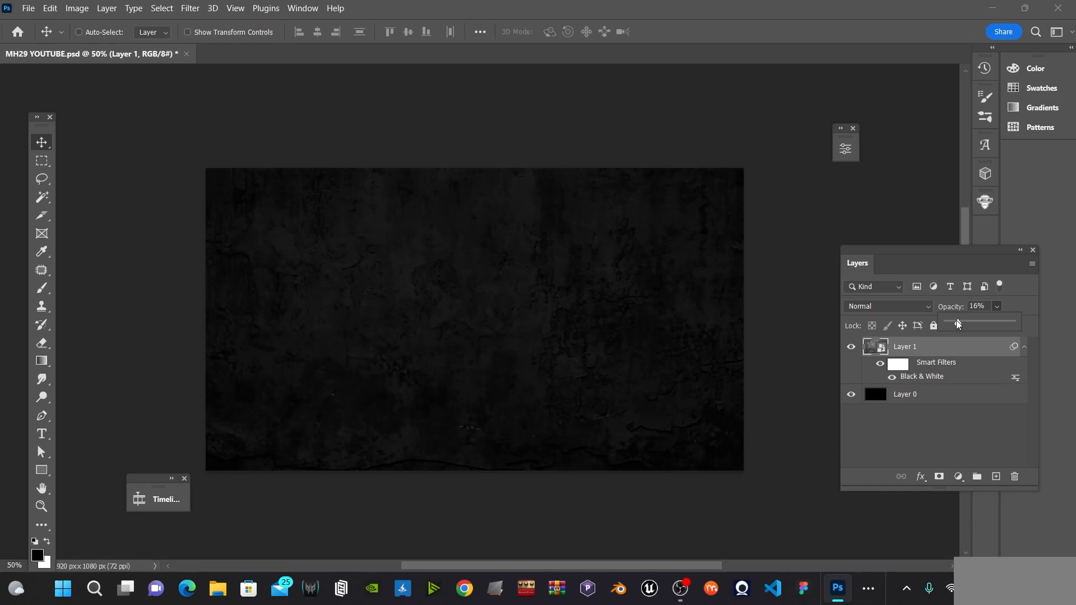
Convert the texture layer and the black base layer together into one smart object
{"action": "left_click", "coordinate": [942, 401], "text": "shift"}
{"action": "right_click", "coordinate": [943, 403]}
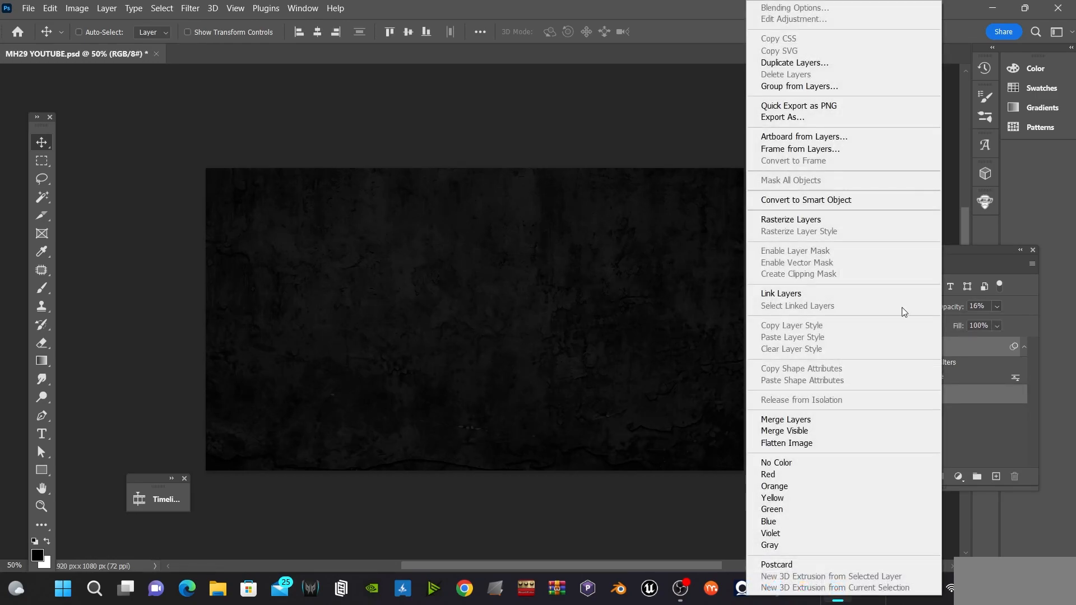
{"action": "left_click", "coordinate": [862, 200]}
Apply a Camera Raw Filter to the background smart object with Contrast +26, Texture +27 and Clarity +33
{"action": "left_click", "coordinate": [190, 7]}
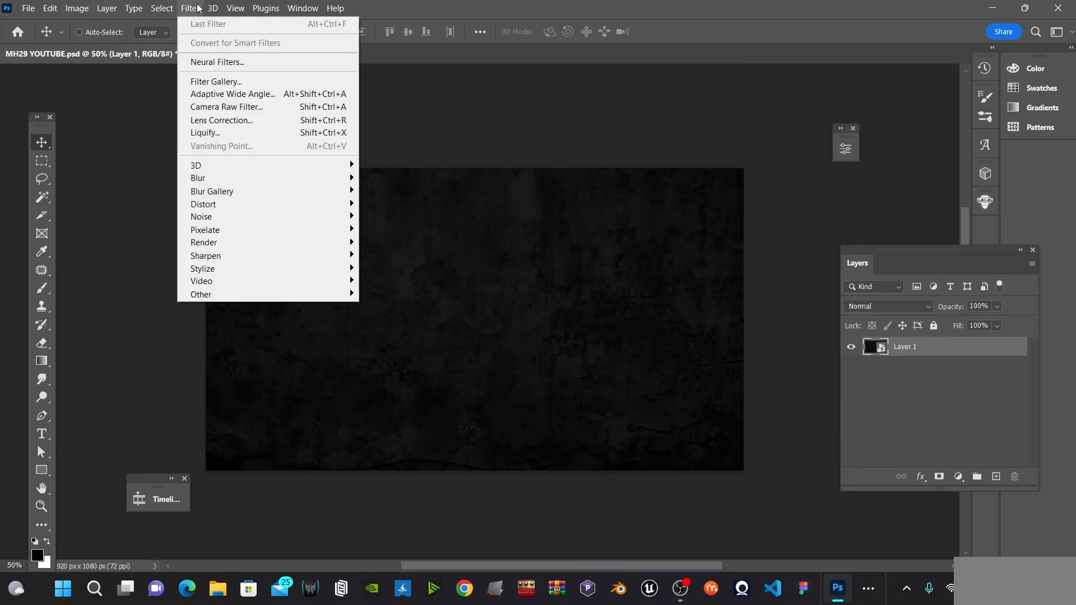
{"action": "left_click", "coordinate": [229, 108]}
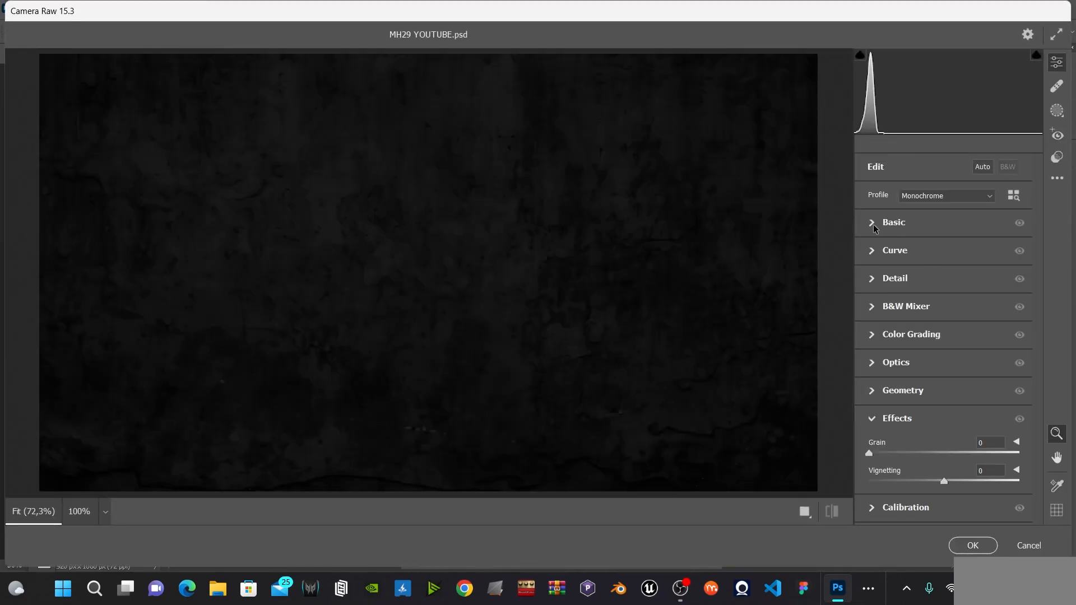
{"action": "left_click", "coordinate": [873, 224]}
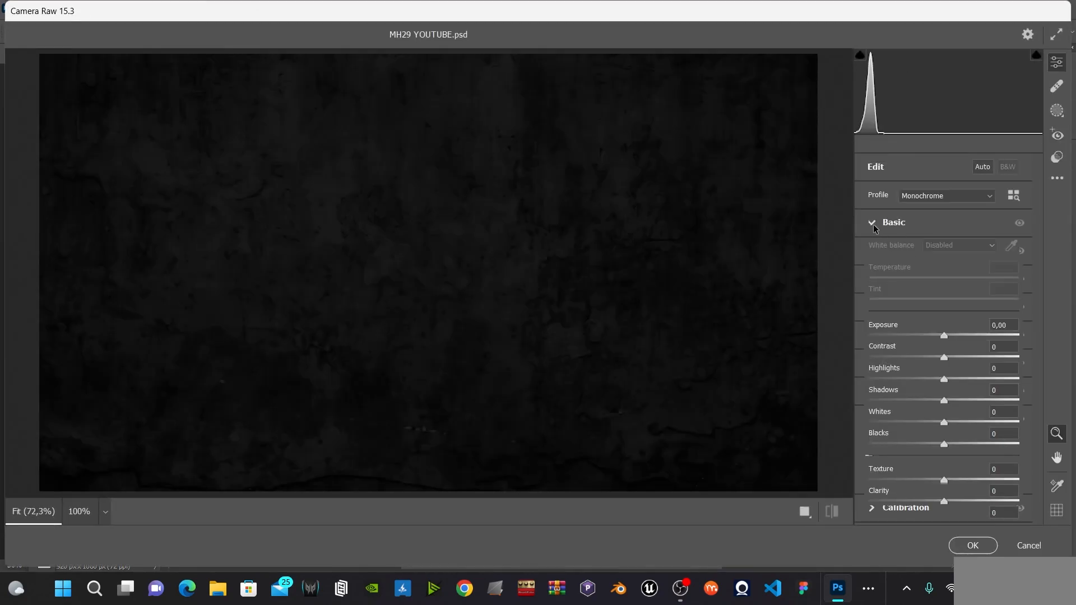
{"action": "left_click", "coordinate": [961, 302]}
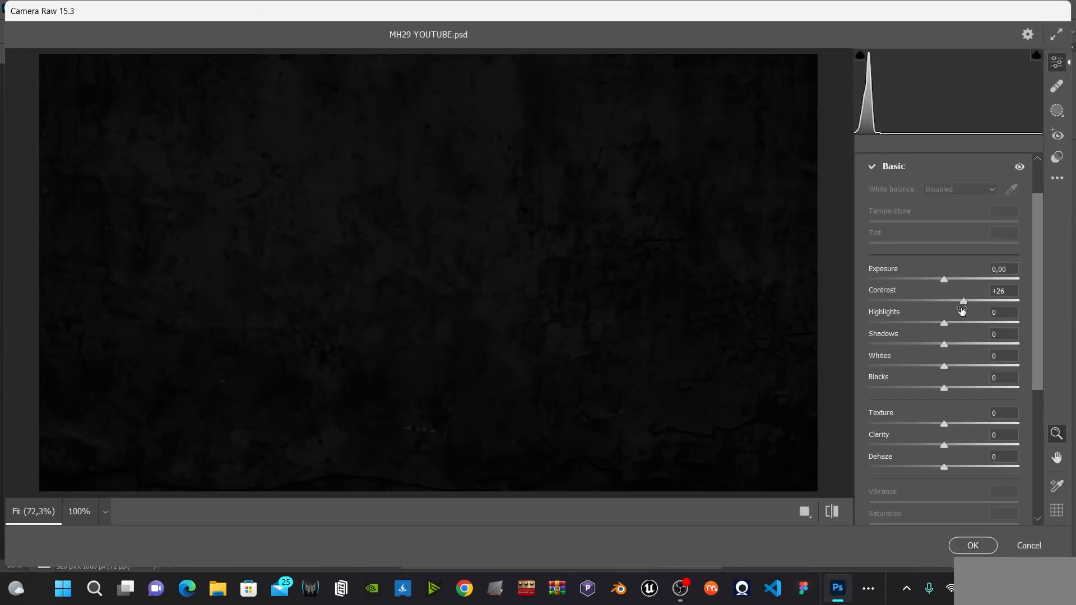
{"action": "left_click", "coordinate": [963, 422]}
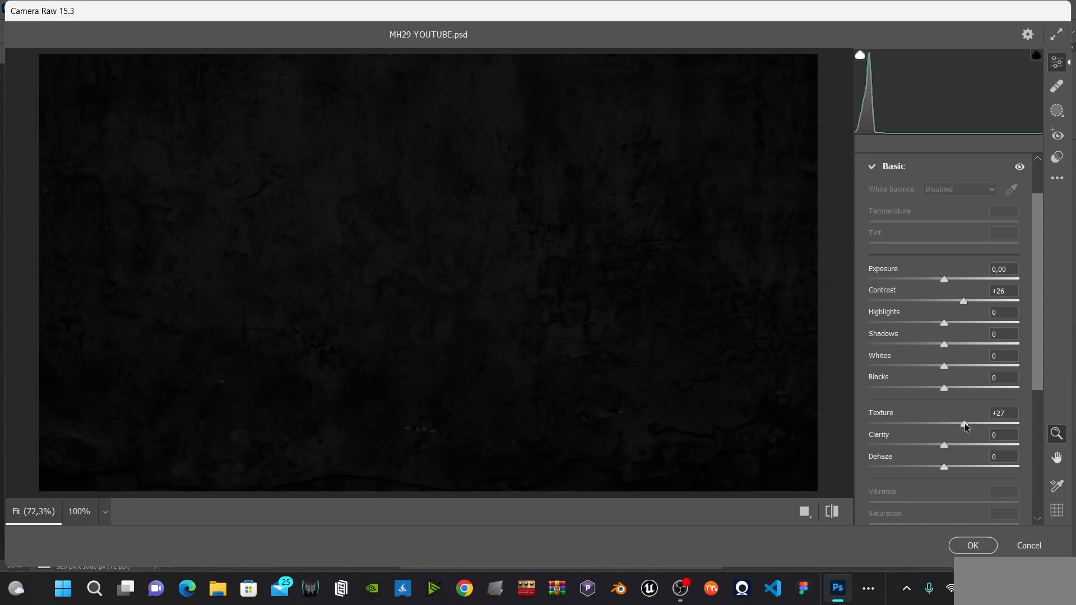
{"action": "left_click", "coordinate": [967, 444]}
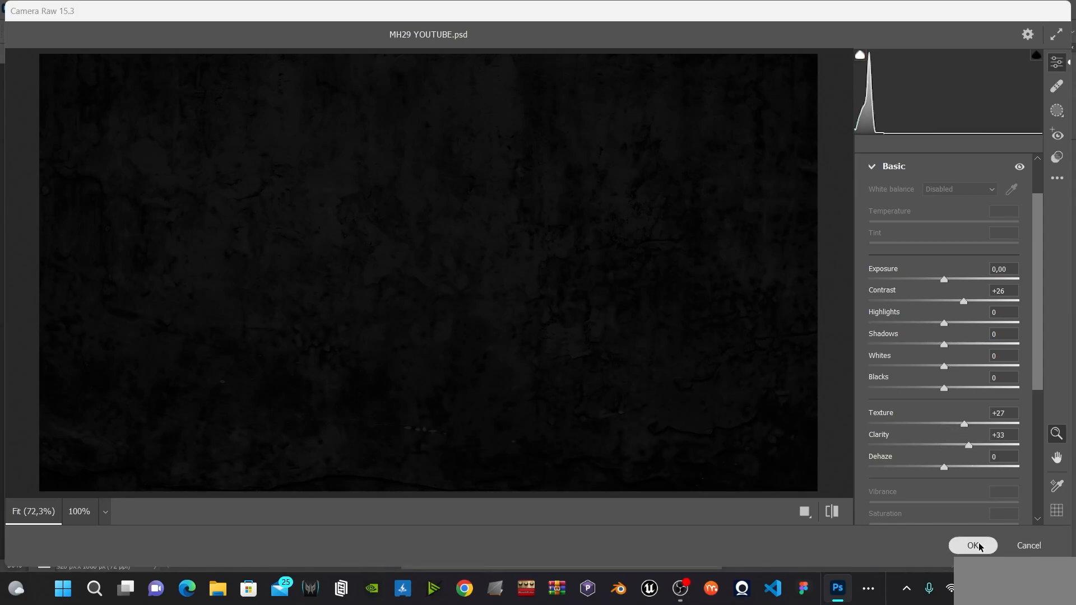
{"action": "left_click", "coordinate": [972, 546]}
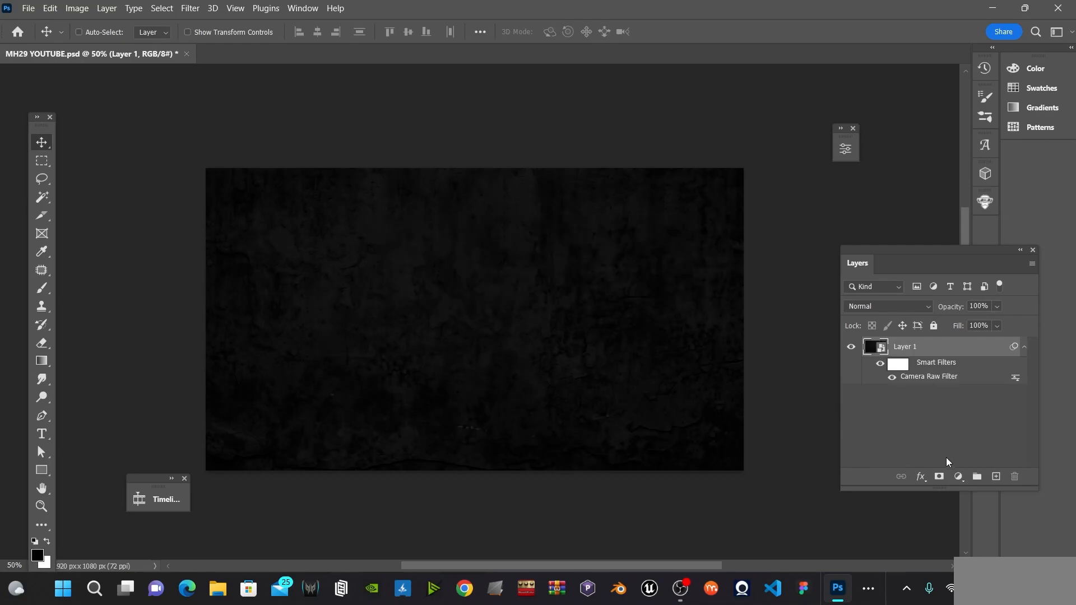
Add an Exposure adjustment layer with strongly lowered exposure and invert its mask to black
{"action": "left_click", "coordinate": [959, 477]}
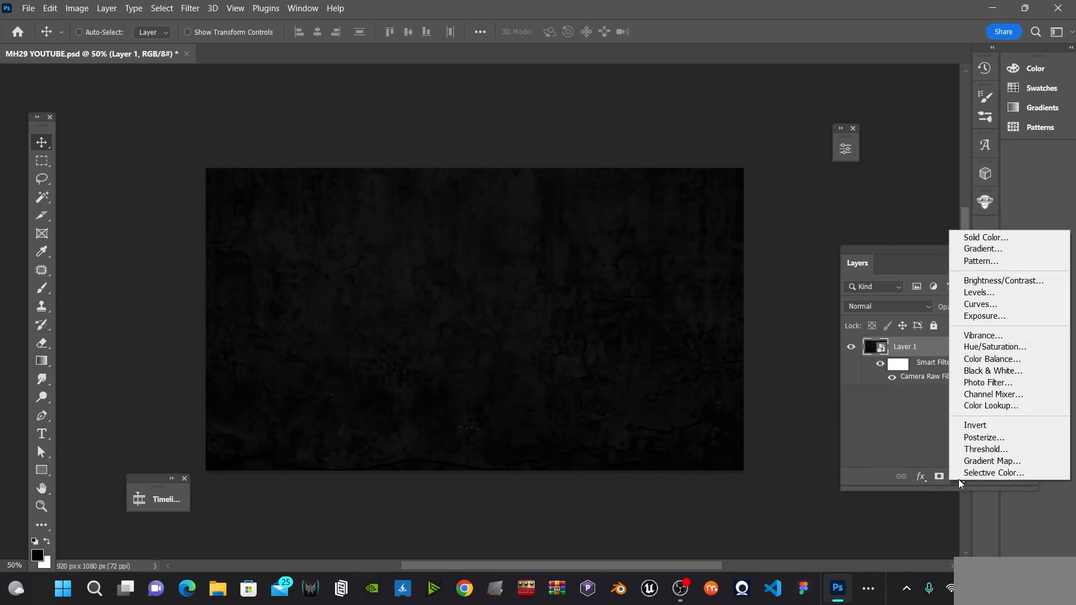
{"action": "left_click", "coordinate": [1003, 316]}
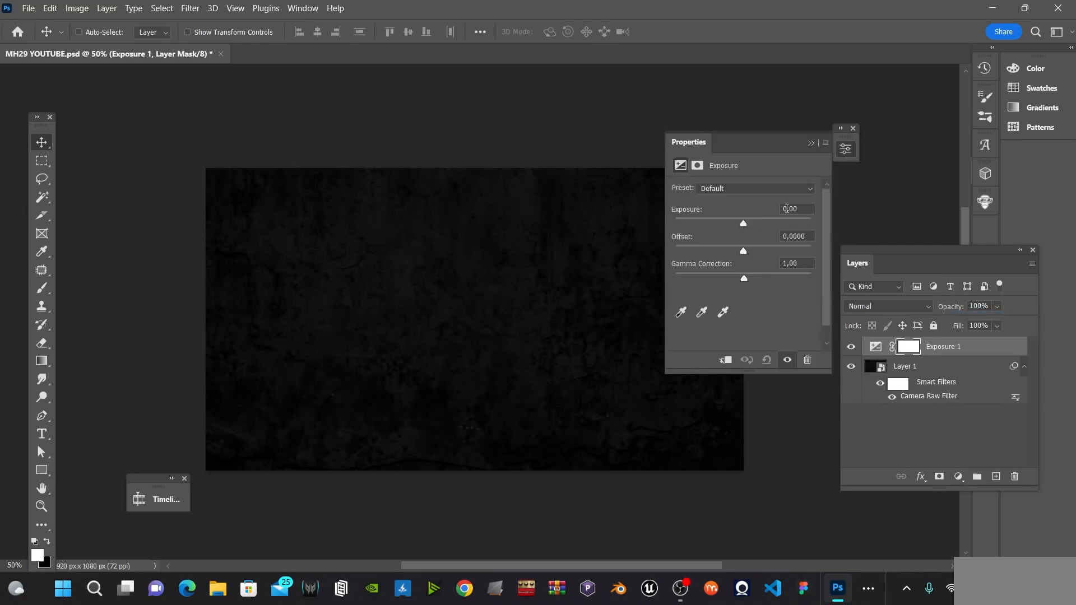
{"action": "left_click_drag", "start_coordinate": [743, 226], "coordinate": [702, 227]}
{"action": "left_click", "coordinate": [913, 348]}
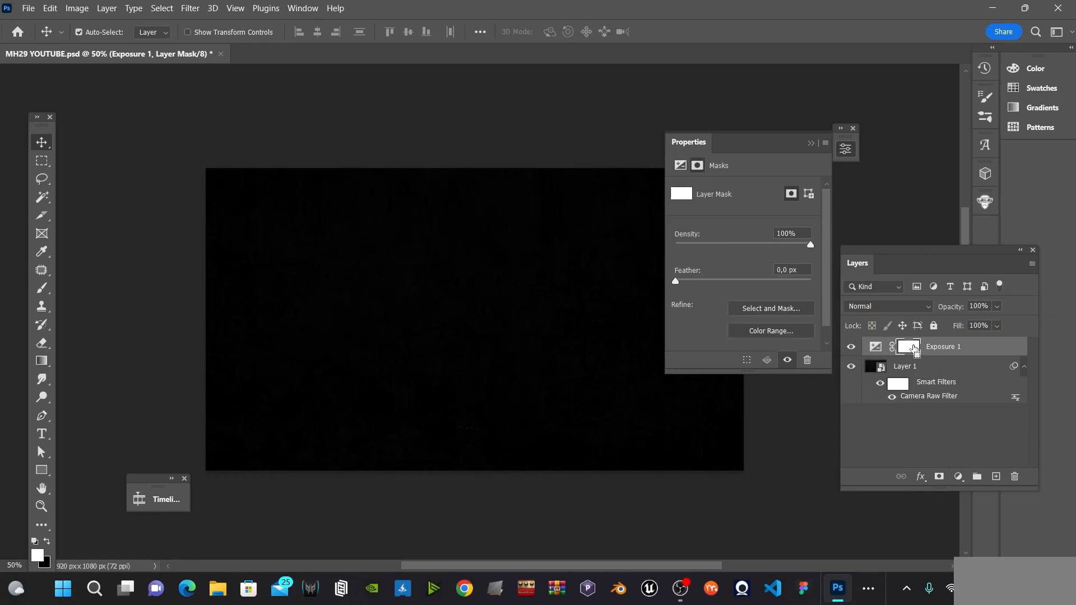
{"action": "key", "text": "ctrl+i"}
{"action": "left_click", "coordinate": [812, 146]}
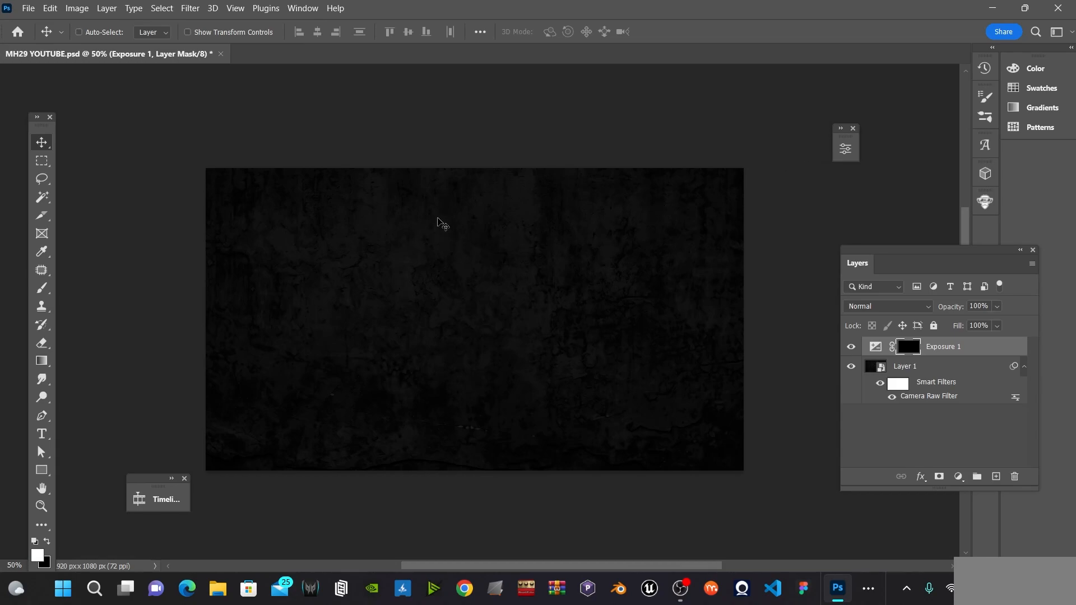
Paint white around the canvas edges on the Exposure mask with a 600 px brush at 70% opacity, and save
{"action": "key", "text": "b"}
{"action": "key", "text": "bracketleft"}
{"action": "key", "text": "bracketleft"}
{"action": "key", "text": "bracketleft"}
{"action": "key", "text": "bracketleft"}
{"action": "key", "text": "bracketleft"}
{"action": "key", "text": "bracketleft"}
{"action": "key", "text": "bracketleft"}
{"action": "key", "text": "bracketleft"}
{"action": "key", "text": "bracketleft"}
{"action": "key", "text": "bracketleft"}
{"action": "key", "text": "bracketleft"}
{"action": "key", "text": "bracketleft"}
{"action": "key", "text": "bracketleft"}
{"action": "key", "text": "bracketleft"}
{"action": "key", "text": "bracketleft"}
{"action": "key", "text": "bracketleft"}
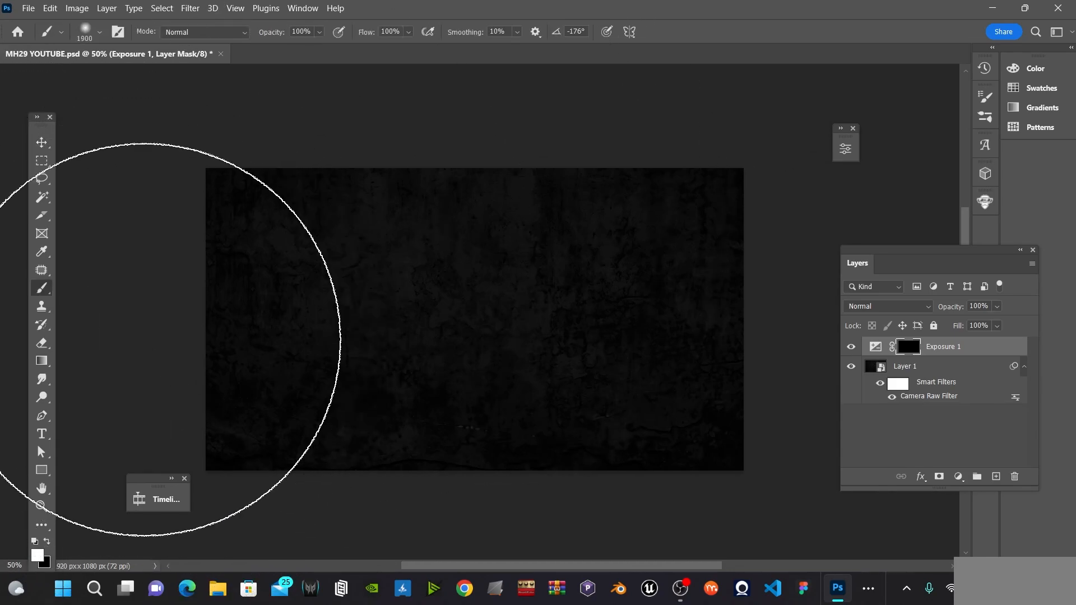
{"action": "key", "text": "bracketleft"}
{"action": "key", "text": "bracketleft"}
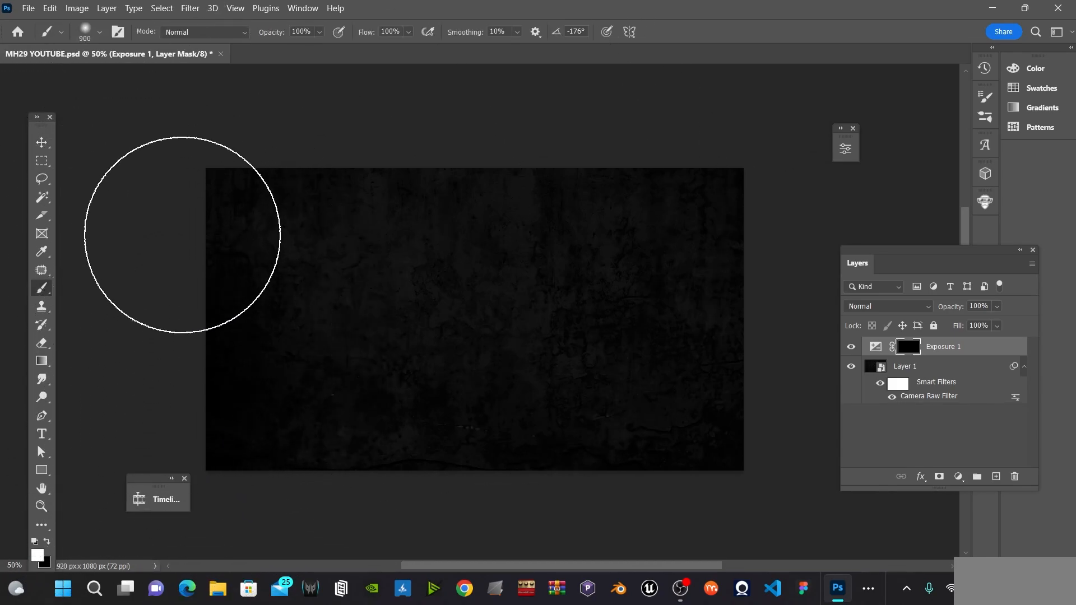
{"action": "key", "text": "bracketleft"}
{"action": "key", "text": "bracketleft"}
{"action": "key", "text": "bracketleft"}
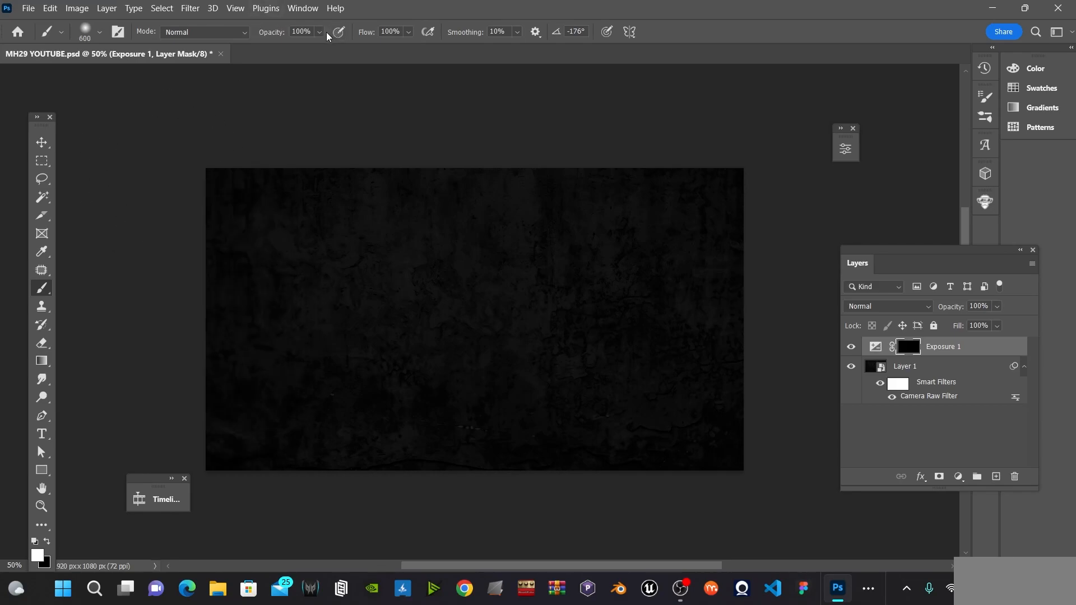
{"action": "left_click", "coordinate": [319, 32]}
{"action": "mouse_move", "coordinate": [336, 47]}
{"action": "left_mouse_down"}
{"action": "mouse_move", "coordinate": [296, 64]}
{"action": "mouse_move", "coordinate": [316, 54]}
{"action": "left_mouse_up"}
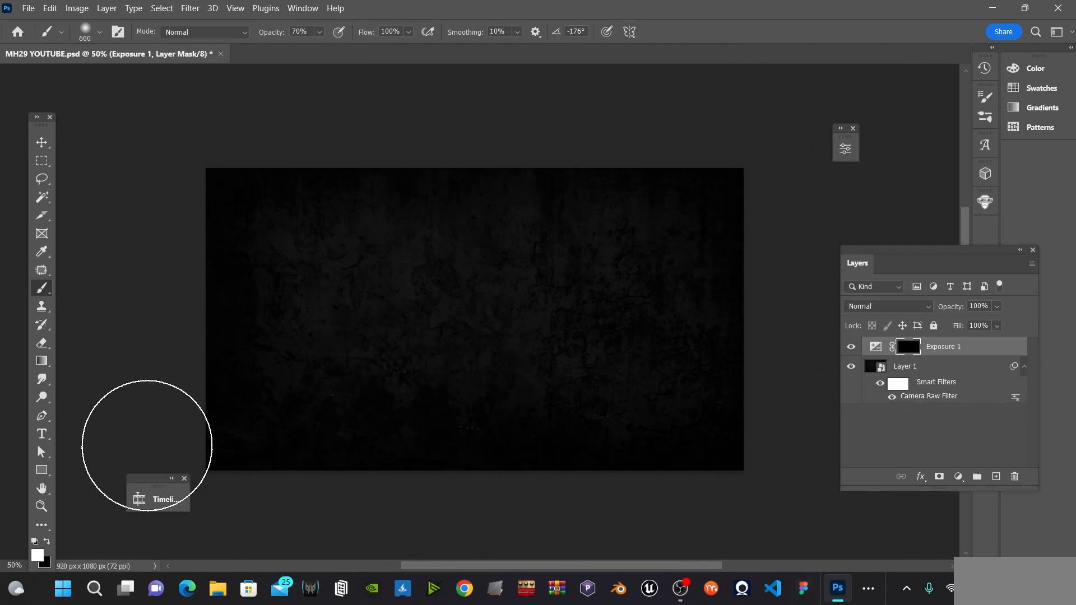
{"action": "key", "text": "ctrl+s"}
Group the Exposure layer and the background smart object into a group named "bg", and save the document
{"action": "key", "text": "v"}
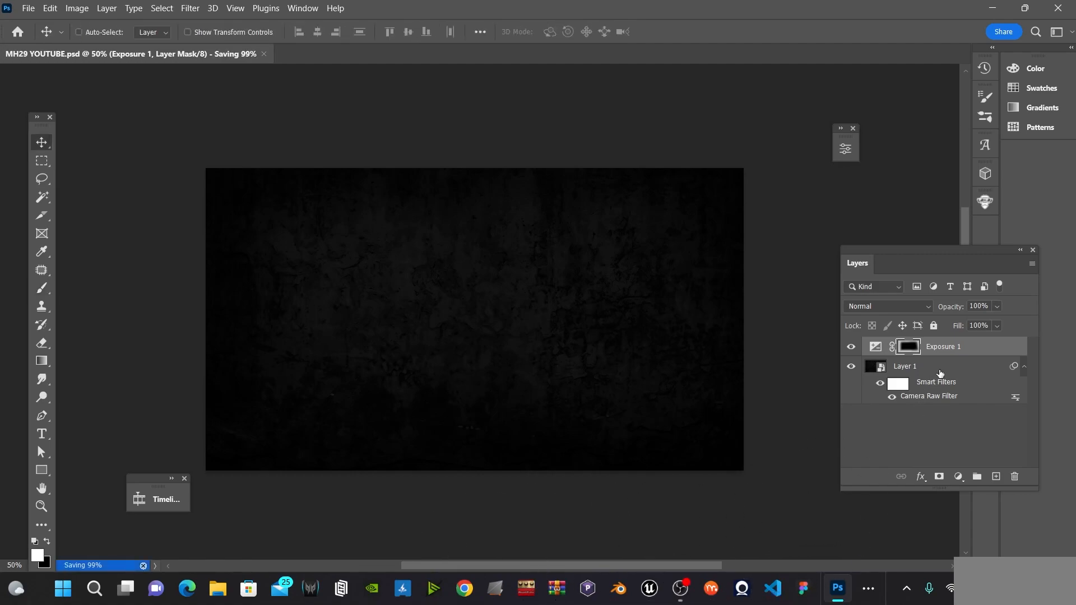
{"action": "left_click", "coordinate": [939, 371], "text": "shift"}
{"action": "key", "text": "ctrl+g"}
{"action": "double_click", "coordinate": [902, 345]}
{"action": "type", "text": "bg"}
{"action": "key", "text": "Return"}
{"action": "key", "text": "ctrl+s"}
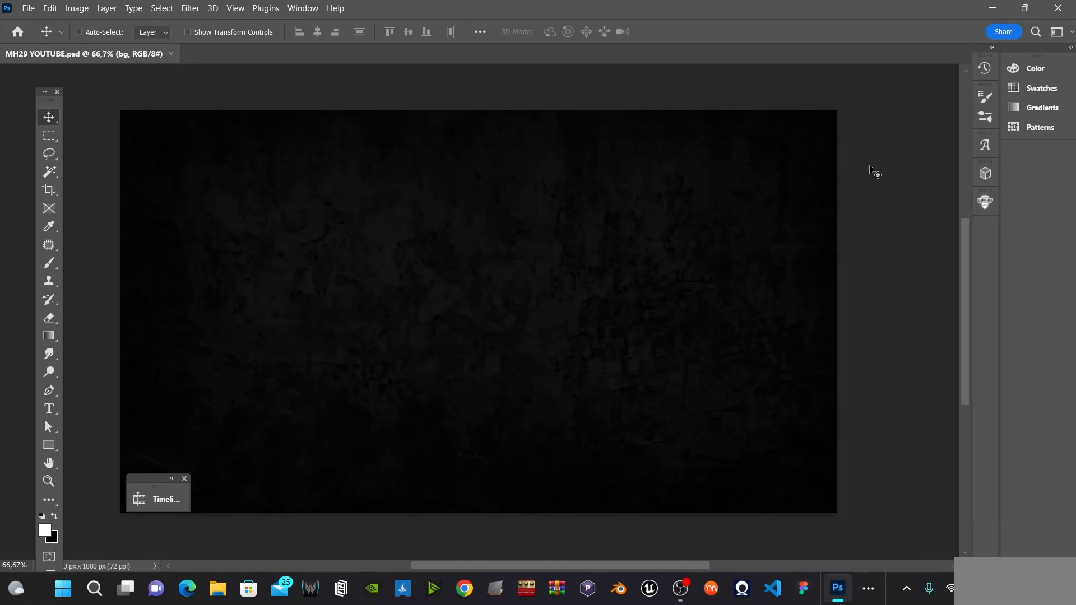
Convert the model layer in 21232.psd to a smart object, and float the Layers panel clear of the figure
{"action": "left_click", "coordinate": [185, 479]}
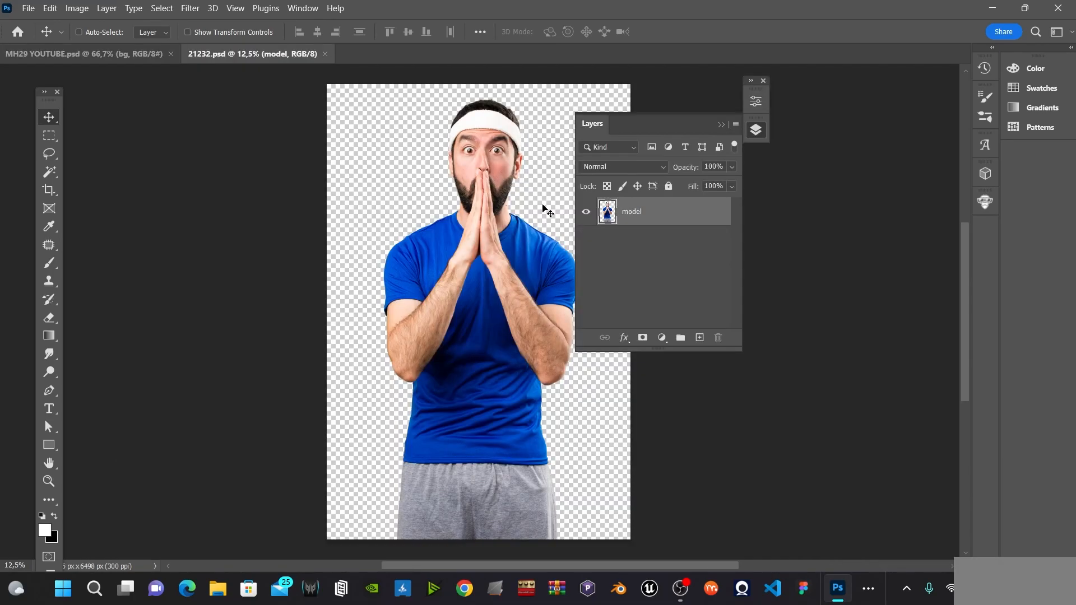
{"action": "right_click", "coordinate": [643, 222]}
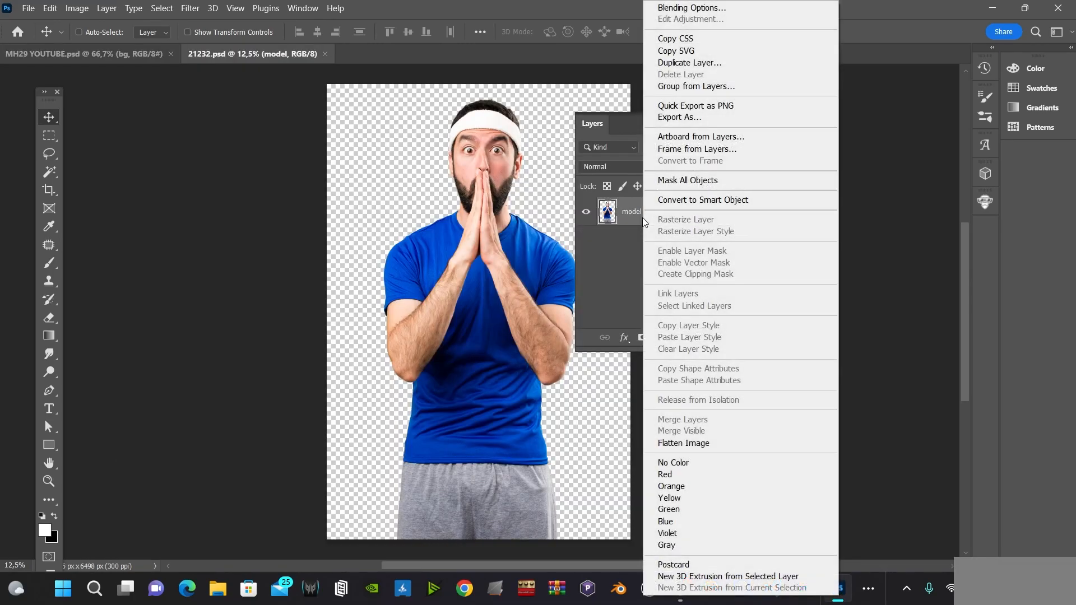
{"action": "left_click", "coordinate": [695, 200]}
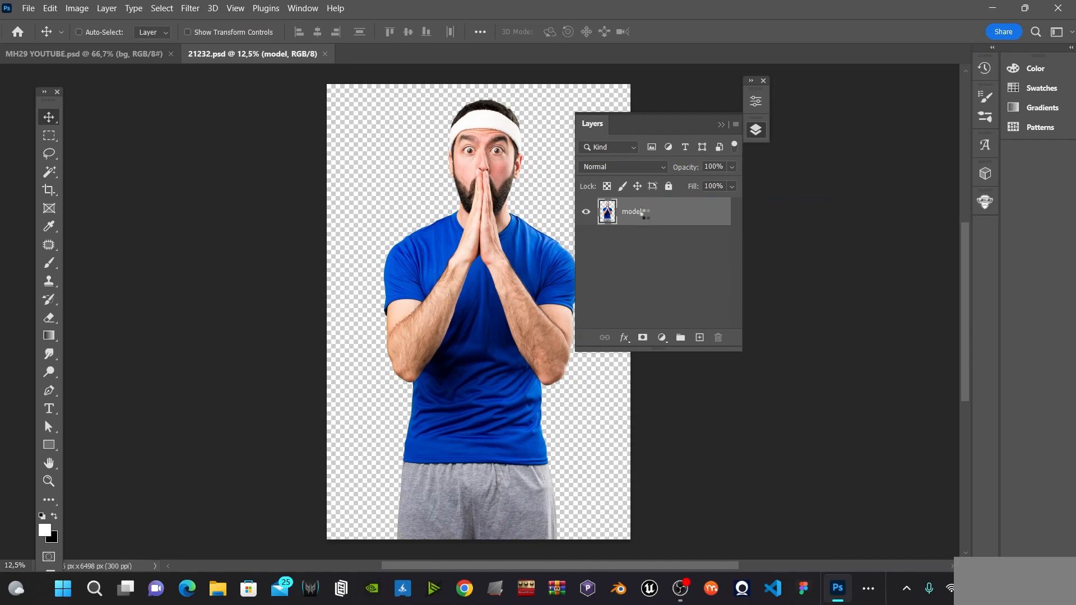
{"action": "left_click_drag", "start_coordinate": [663, 125], "coordinate": [793, 164]}
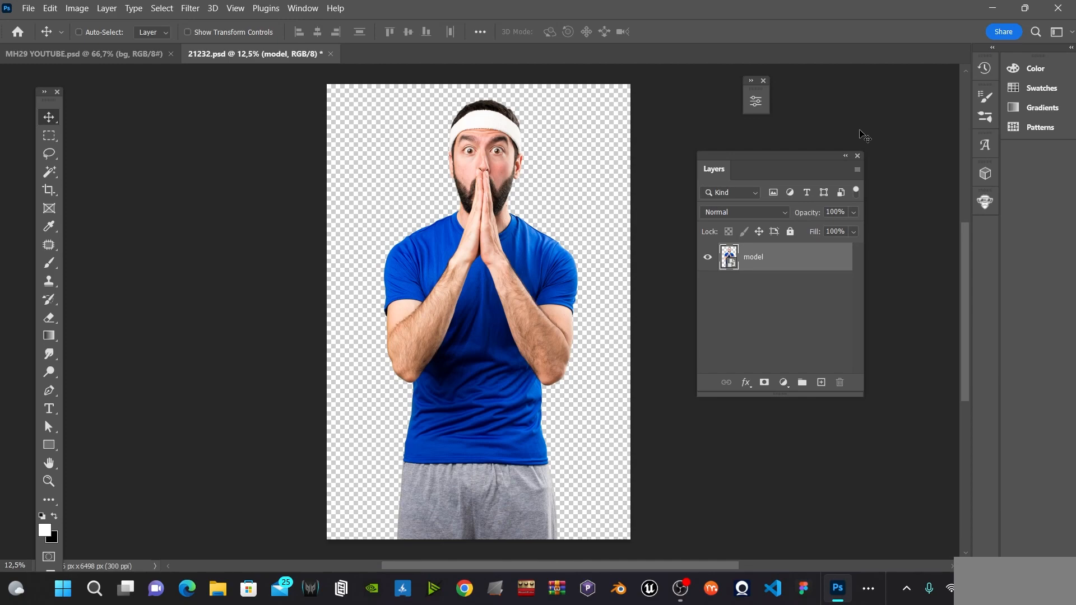
{"action": "left_click_drag", "start_coordinate": [772, 158], "coordinate": [845, 176]}
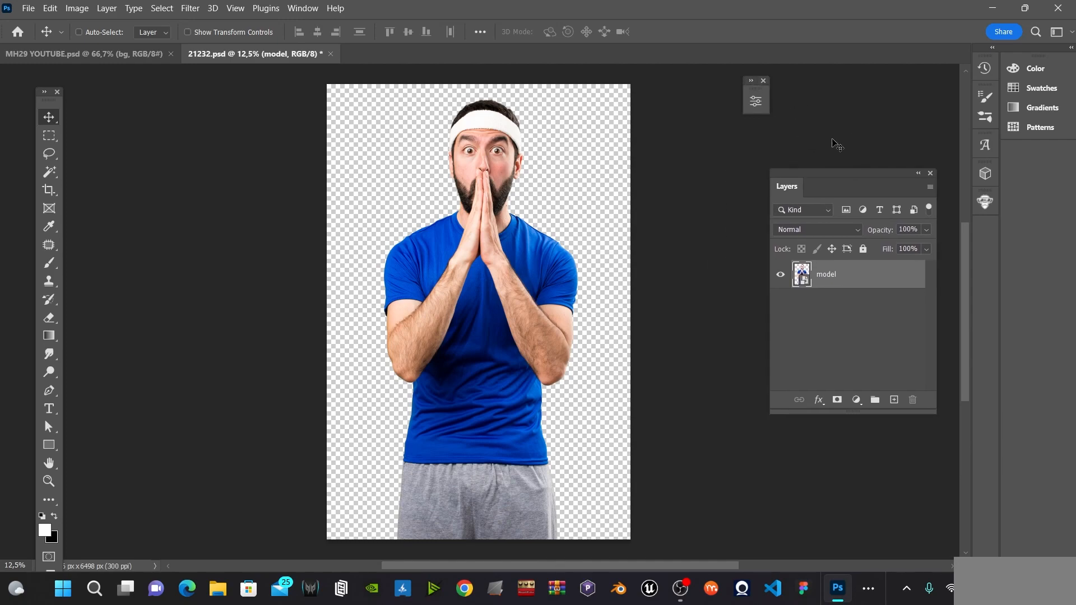
{"action": "left_click", "coordinate": [764, 82]}
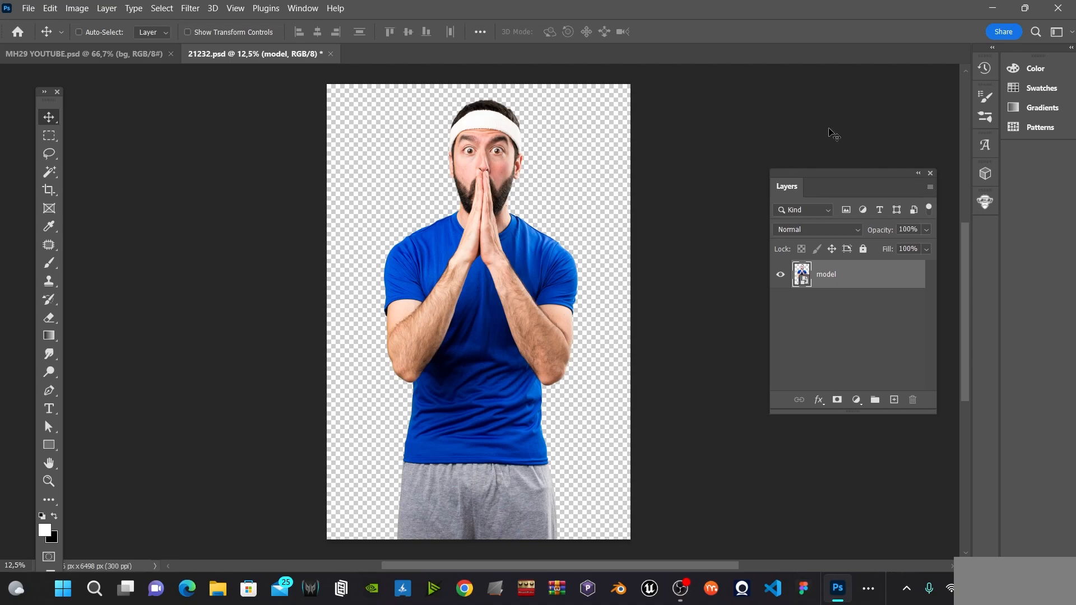
Copy the model smart object from 21232.psd into MH29 YOUTUBE.psd, above the bg group
{"action": "right_click", "coordinate": [839, 281]}
{"action": "left_click", "coordinate": [825, 280]}
{"action": "key", "text": "ctrl"}
{"action": "left_click_drag", "start_coordinate": [131, 64], "coordinate": [546, 275]}
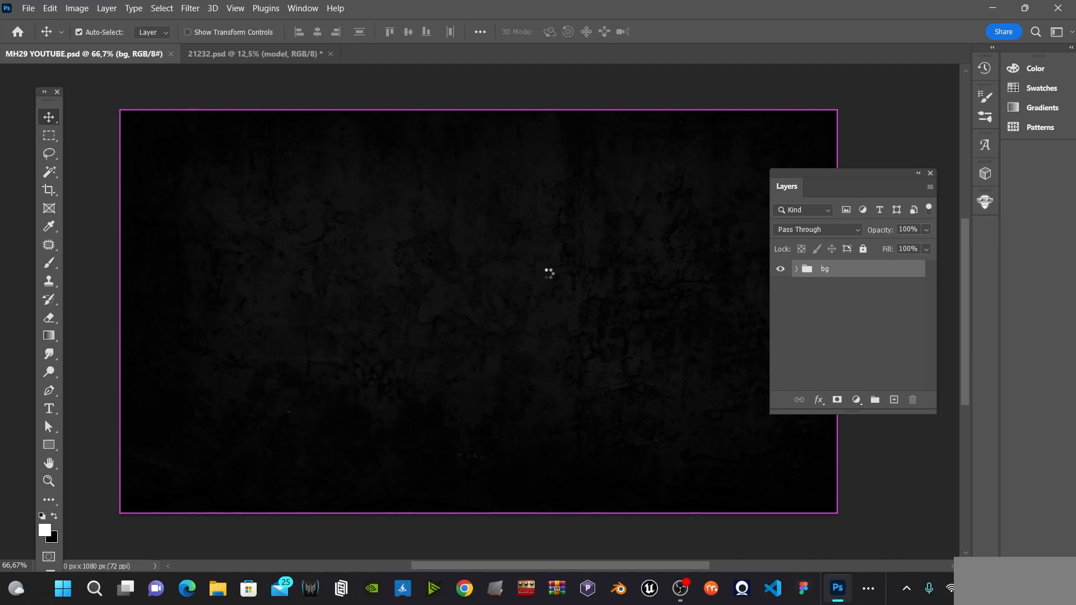
Scale the model to about 241% and place the face and praying hands in the right third of the canvas
{"action": "key", "text": "ctrl+minus"}
{"action": "key", "text": "ctrl+minus"}
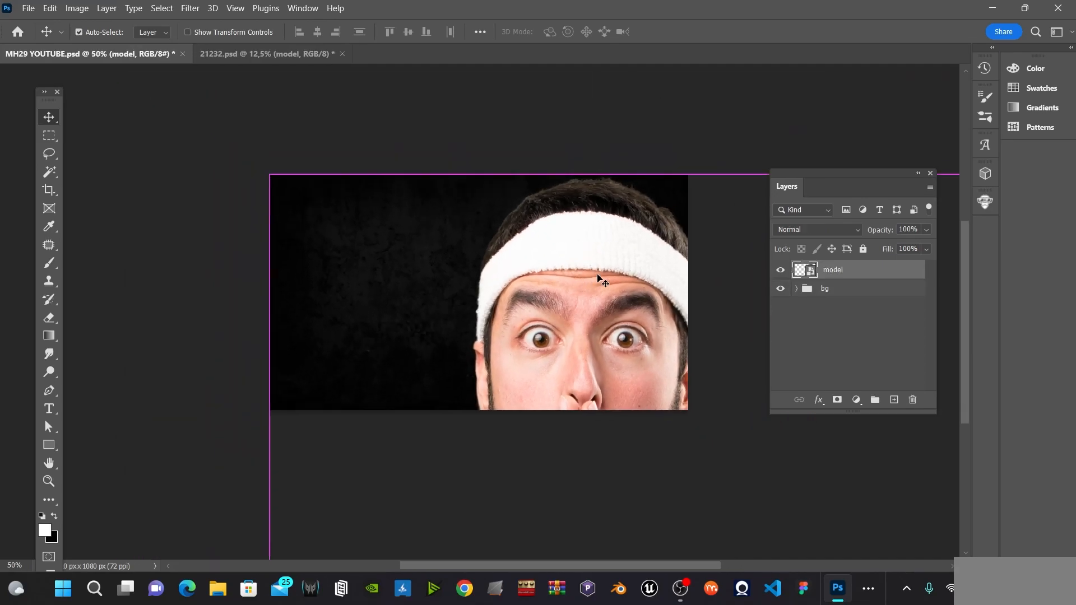
{"action": "key", "text": "ctrl+minus"}
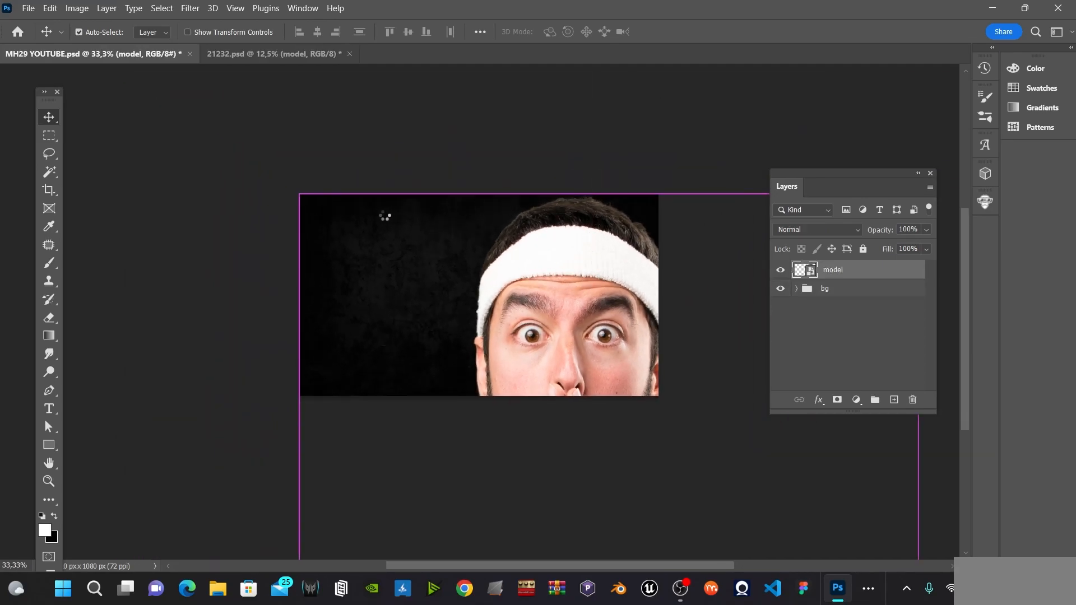
{"action": "key", "text": "ctrl+t"}
{"action": "left_click_drag", "start_coordinate": [303, 197], "coordinate": [605, 394]}
{"action": "left_click_drag", "start_coordinate": [644, 489], "coordinate": [590, 235]}
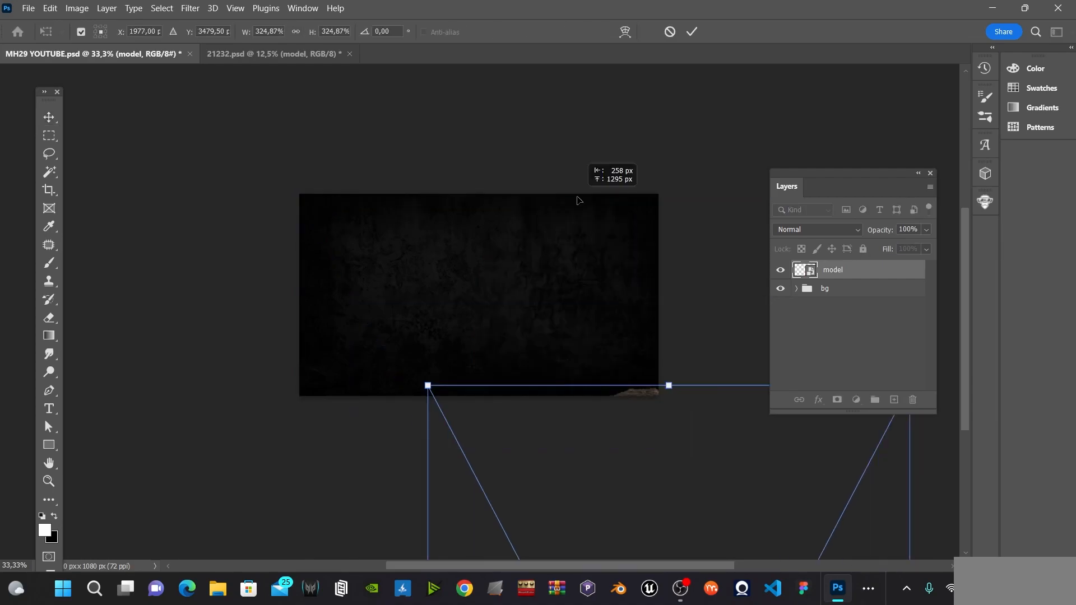
{"action": "left_click_drag", "start_coordinate": [847, 134], "coordinate": [771, 276]}
{"action": "left_click_drag", "start_coordinate": [619, 382], "coordinate": [648, 273]}
{"action": "left_click_drag", "start_coordinate": [803, 161], "coordinate": [773, 217]}
{"action": "left_click_drag", "start_coordinate": [656, 304], "coordinate": [682, 263]}
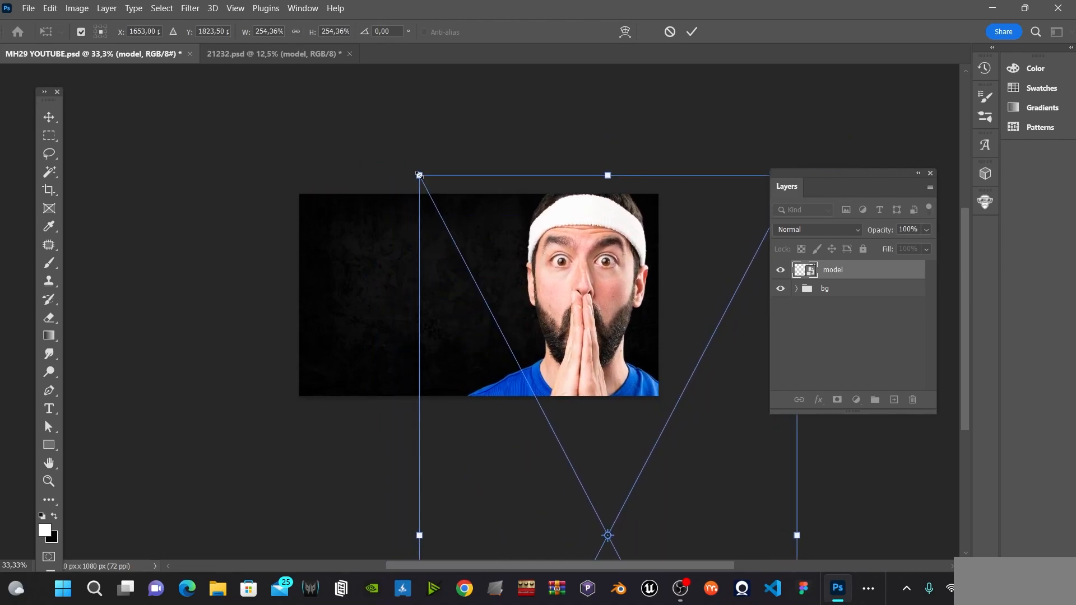
{"action": "left_click_drag", "start_coordinate": [419, 175], "coordinate": [439, 212]}
{"action": "left_click_drag", "start_coordinate": [602, 298], "coordinate": [593, 266]}
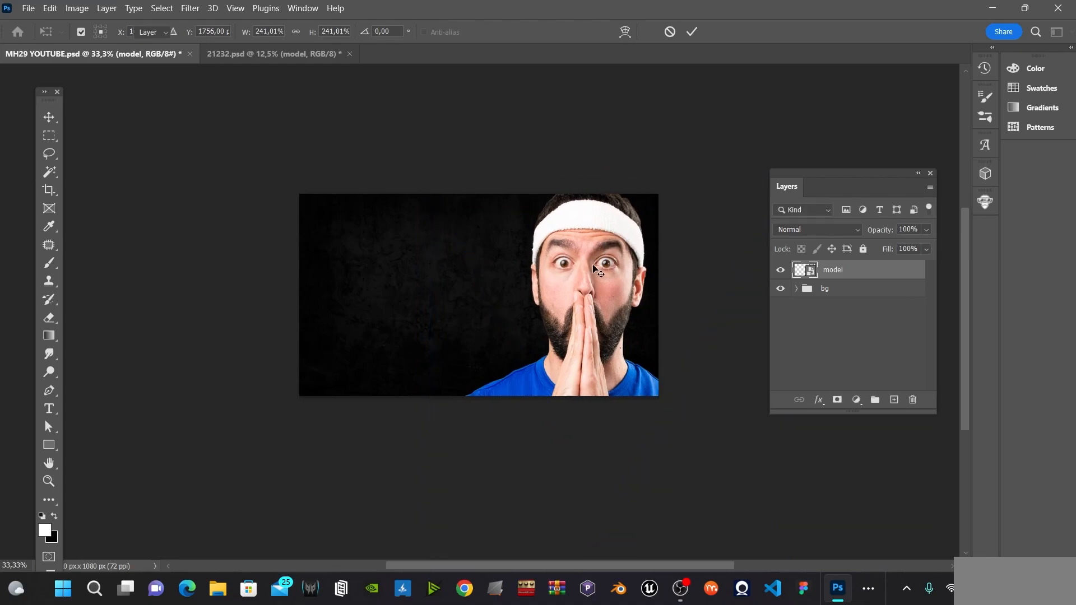
{"action": "key", "text": "Return"}
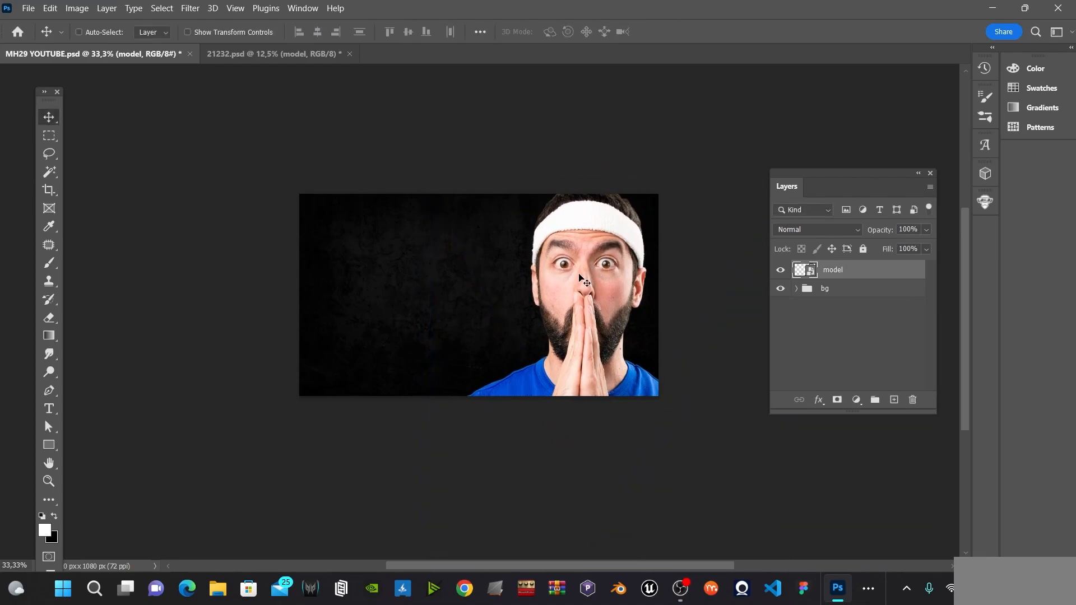
Apply a Camera Raw Filter to the model with Contrast +27, Texture +31, Clarity +30 and Temperature +6
{"action": "left_click", "coordinate": [187, 13]}
{"action": "left_click", "coordinate": [219, 106]}
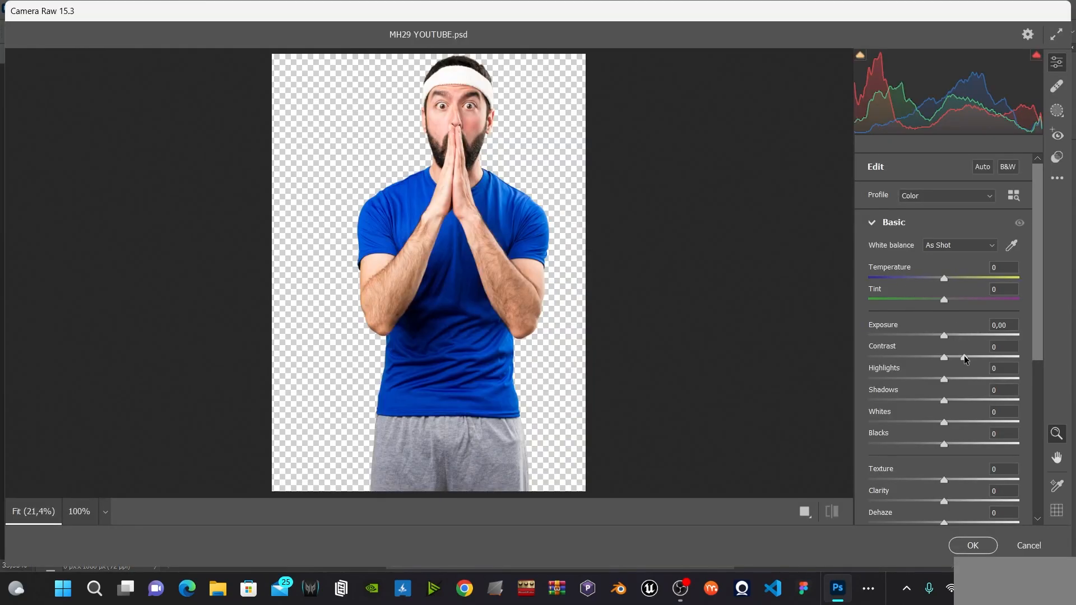
{"action": "left_click", "coordinate": [964, 357]}
{"action": "left_click", "coordinate": [967, 480]}
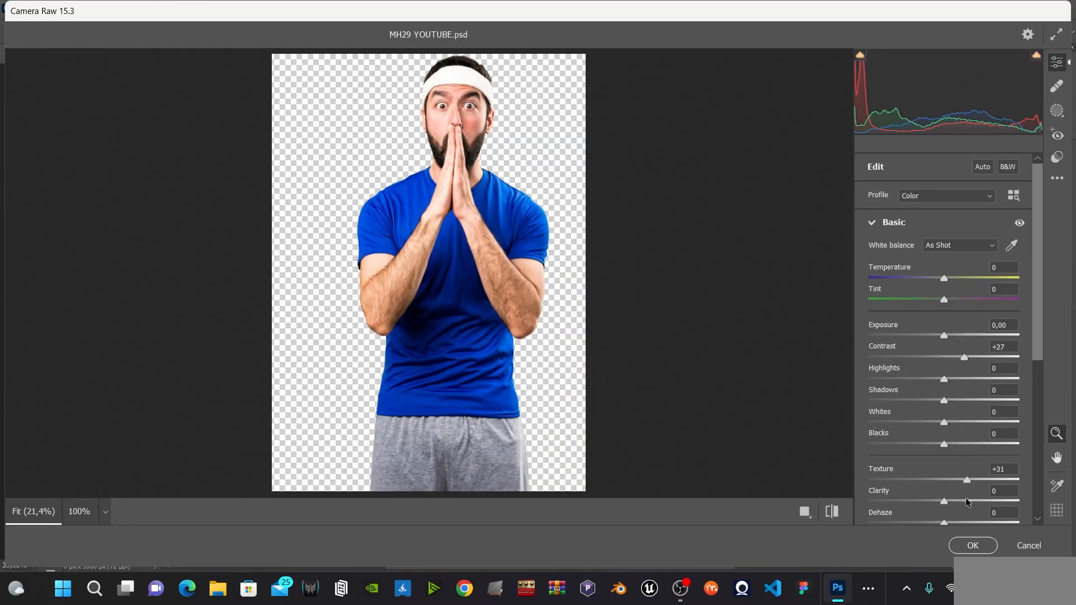
{"action": "left_click", "coordinate": [967, 500]}
{"action": "left_click", "coordinate": [949, 278]}
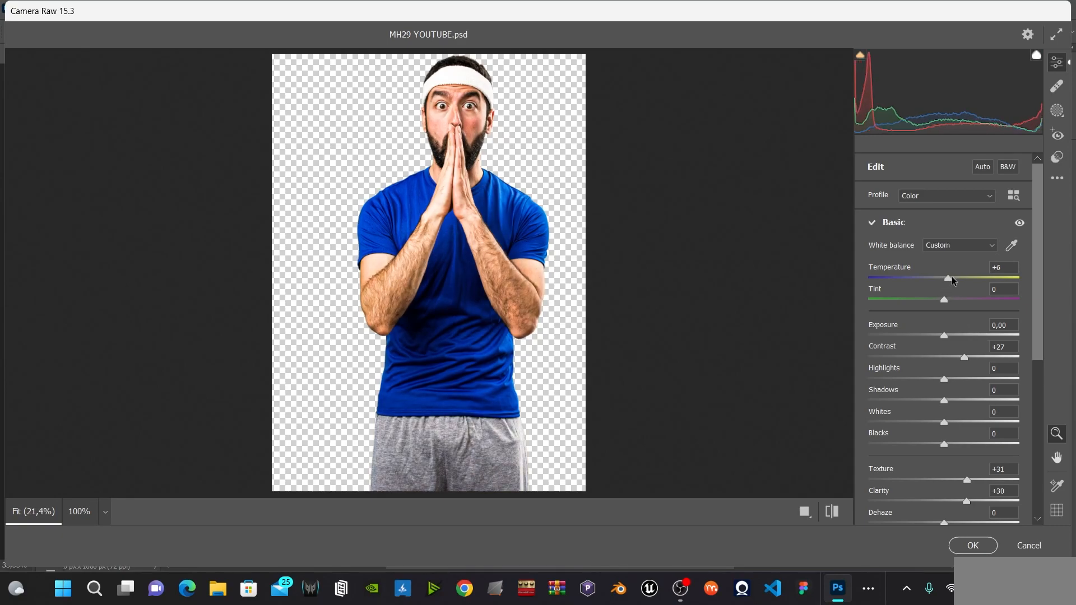
{"action": "left_click", "coordinate": [973, 545]}
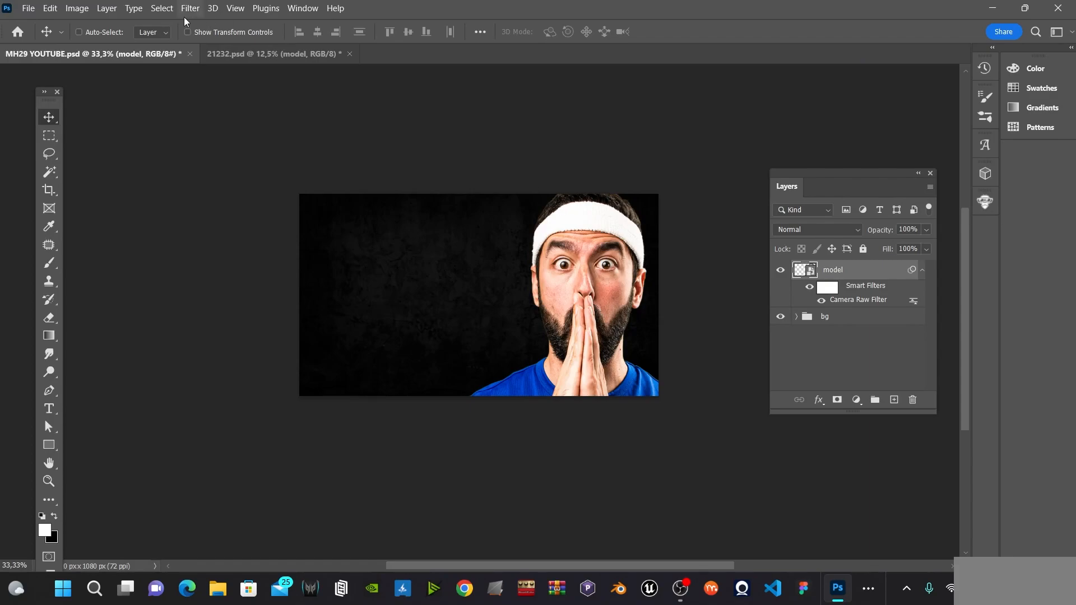
{"action": "left_click", "coordinate": [80, 10]}
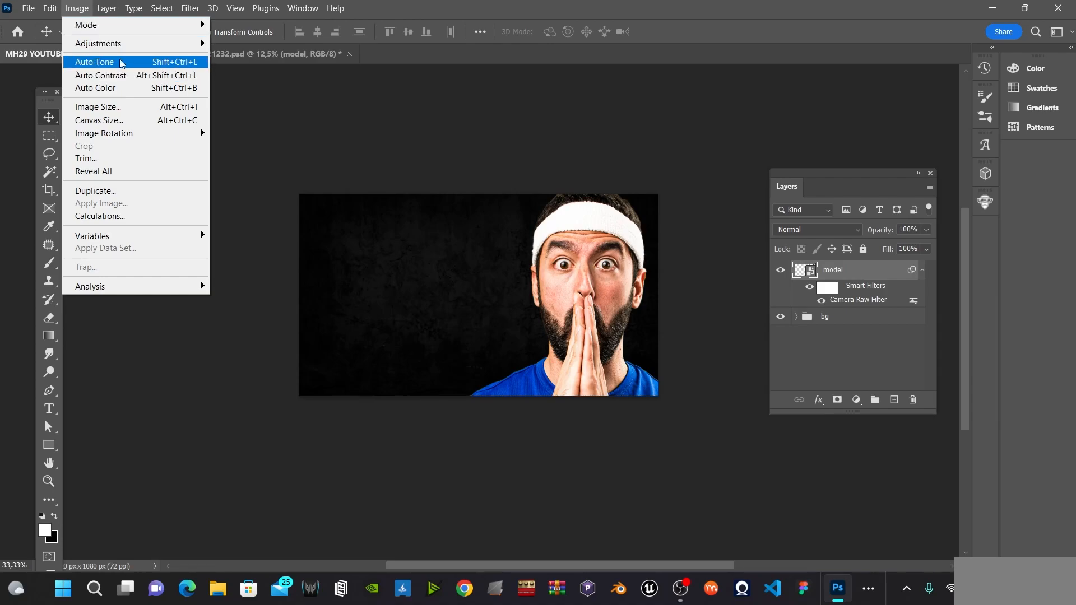
{"action": "mouse_move", "coordinate": [127, 44]}
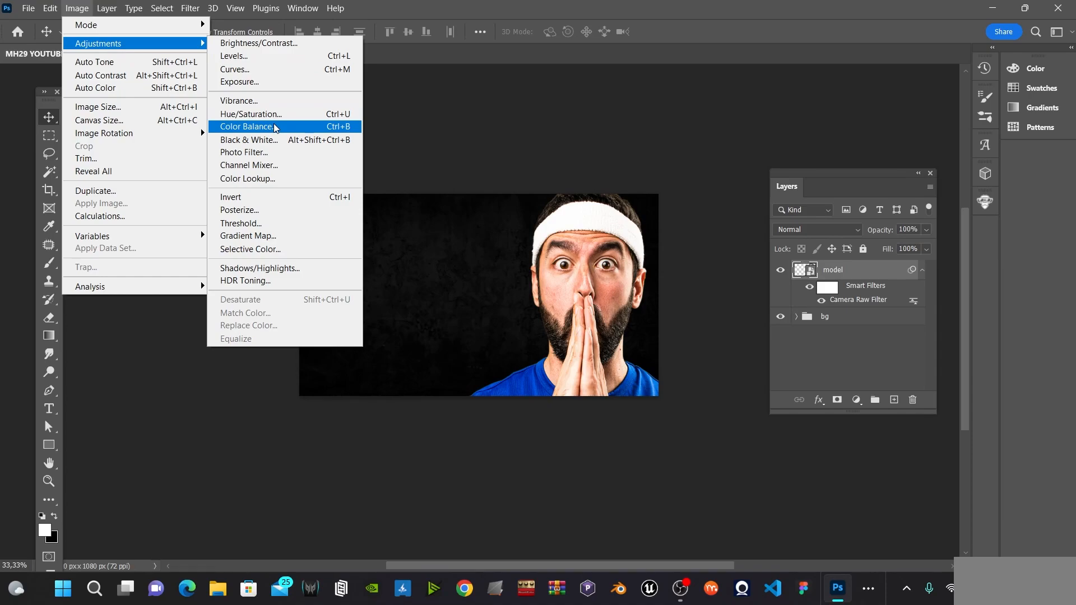
{"action": "left_click", "coordinate": [274, 127]}
{"action": "left_click", "coordinate": [649, 171]}
Apply Color Balance to the model's midtones with Cyan–Red at +31 and a shift toward yellow, and save the document
{"action": "left_click", "coordinate": [77, 8]}
{"action": "mouse_move", "coordinate": [78, 43]}
{"action": "left_click", "coordinate": [275, 127]}
{"action": "left_click_drag", "start_coordinate": [556, 123], "coordinate": [801, 168]}
{"action": "left_click", "coordinate": [769, 223]}
{"action": "left_click", "coordinate": [736, 254]}
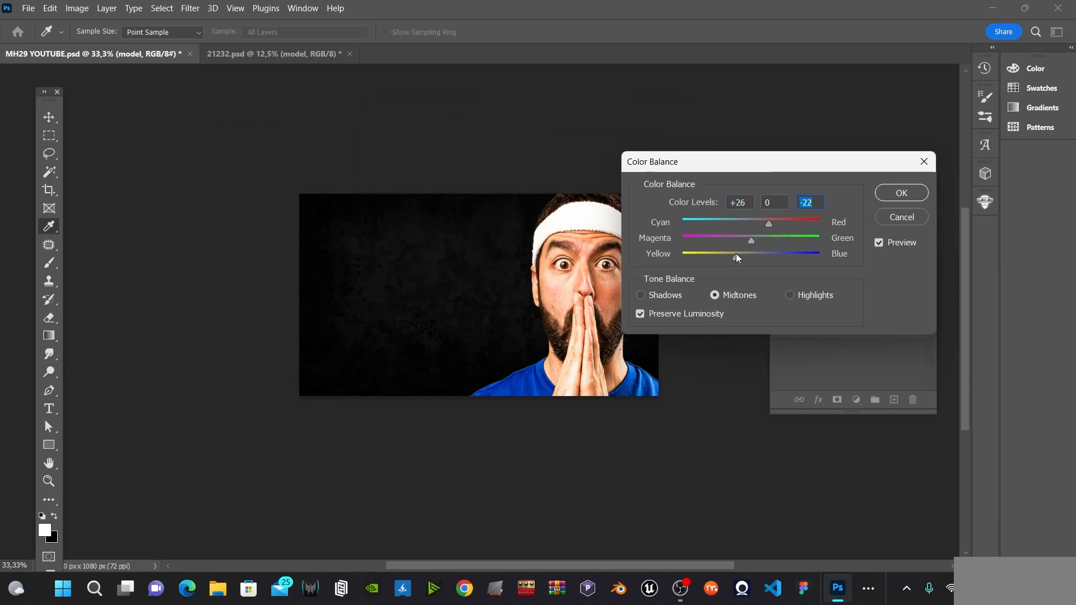
{"action": "left_click", "coordinate": [772, 223]}
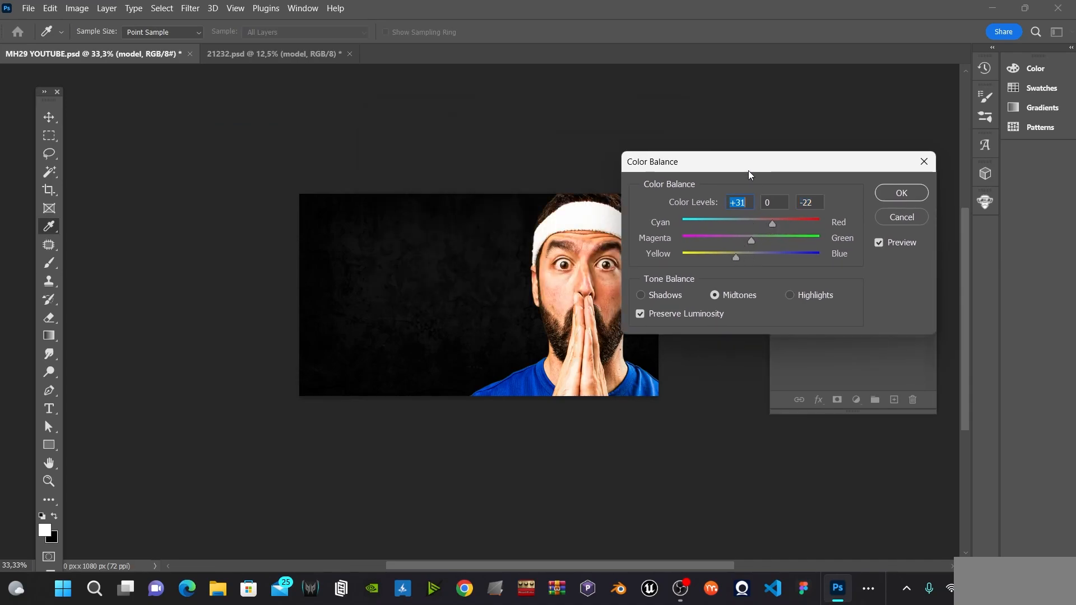
{"action": "left_click", "coordinate": [738, 258]}
{"action": "left_click", "coordinate": [772, 223]}
{"action": "left_click", "coordinate": [877, 197]}
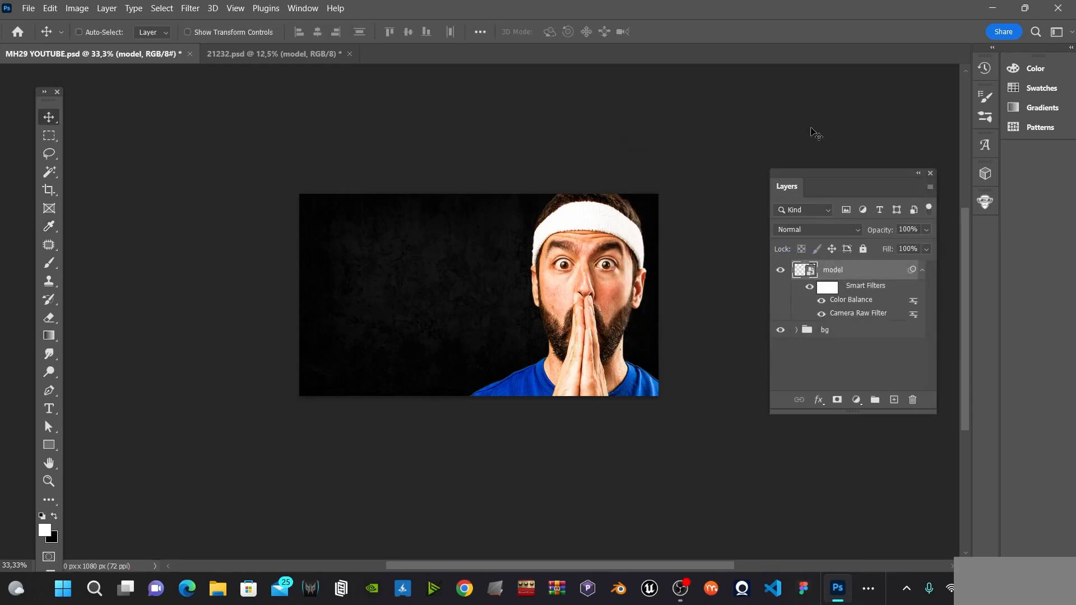
{"action": "left_click", "coordinate": [469, 234], "text": "ctrl"}
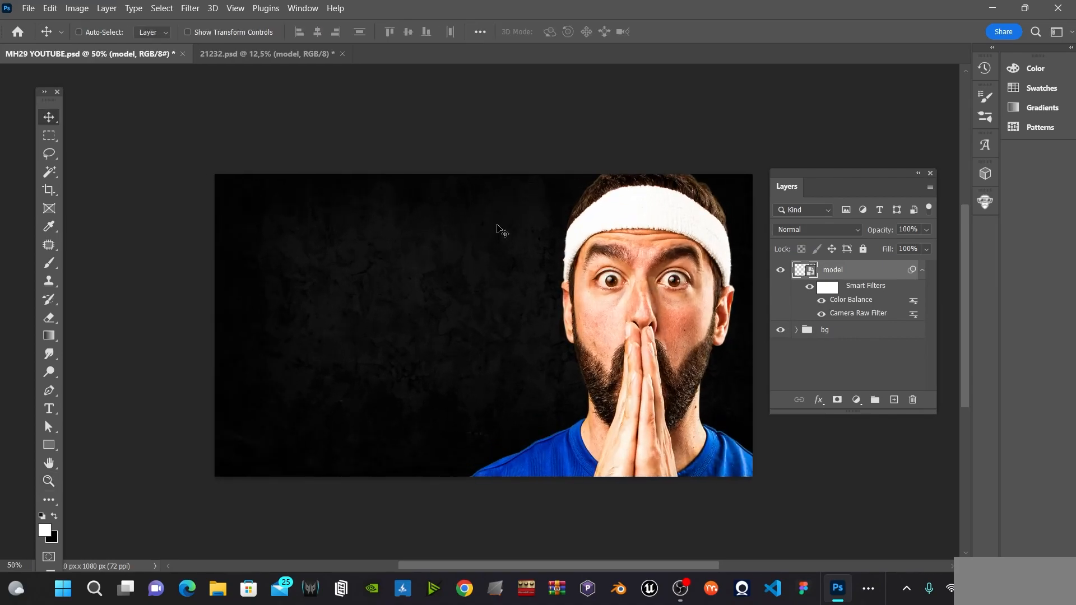
{"action": "key", "text": "ctrl+s"}
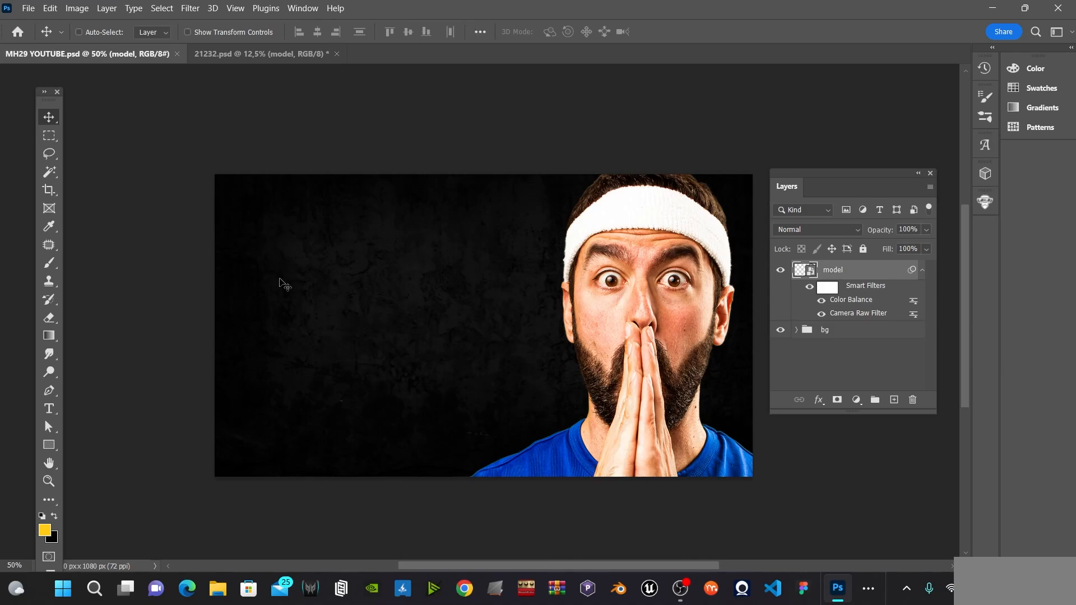
Add a yellow "ADADA" text layer in the Mangold font and enlarge it to about 3308% in the empty area beside the model
{"action": "key", "text": "t"}
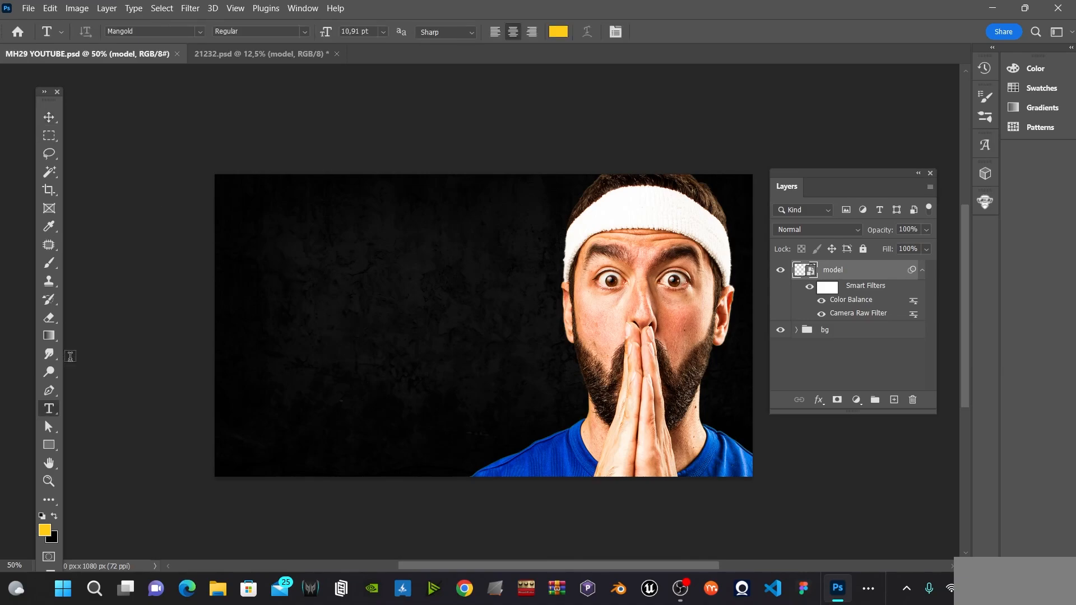
{"action": "left_click", "coordinate": [477, 223]}
{"action": "key", "text": "Caps_Lock"}
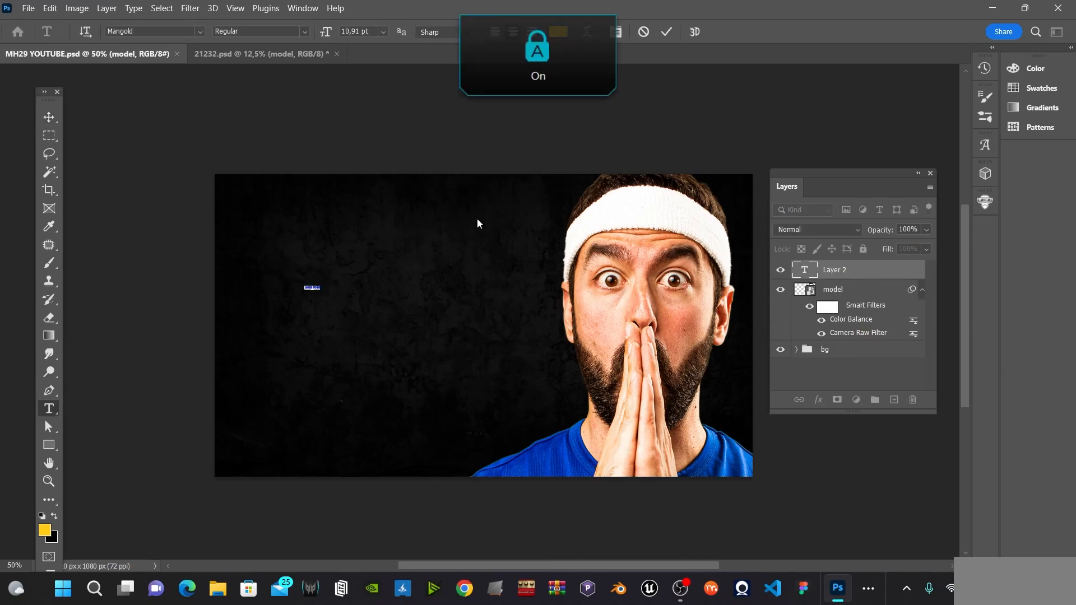
{"action": "left_click", "coordinate": [48, 116]}
{"action": "key", "text": "ctrl+t"}
{"action": "left_click_drag", "start_coordinate": [319, 284], "coordinate": [560, 202]}
{"action": "left_click_drag", "start_coordinate": [473, 244], "coordinate": [439, 309]}
{"action": "key", "text": "Return"}
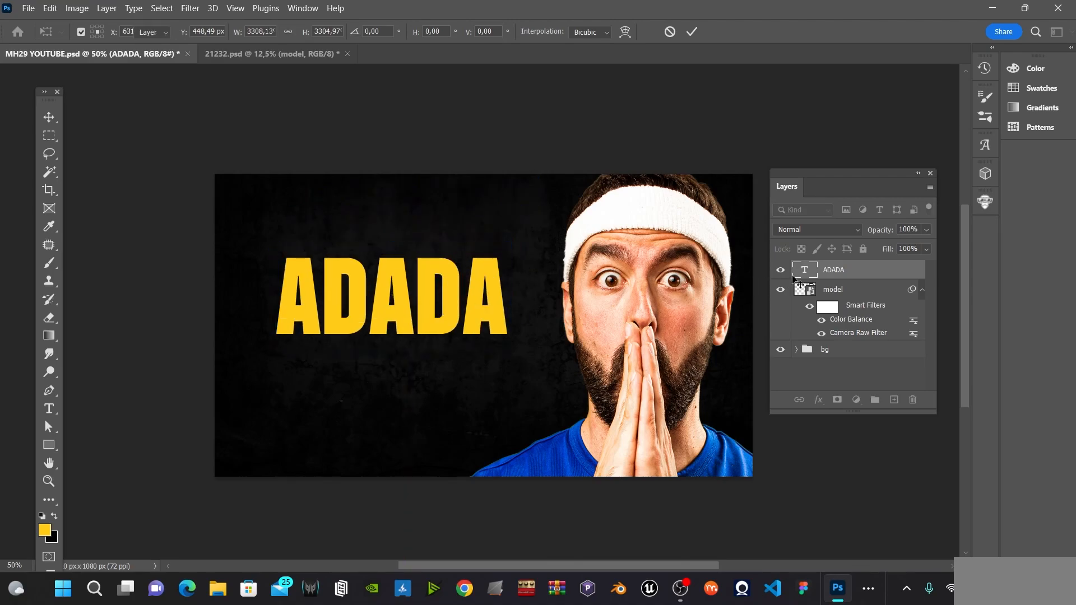
Check the font and fill color settings of the ADADA text
{"action": "double_click", "coordinate": [809, 272]}
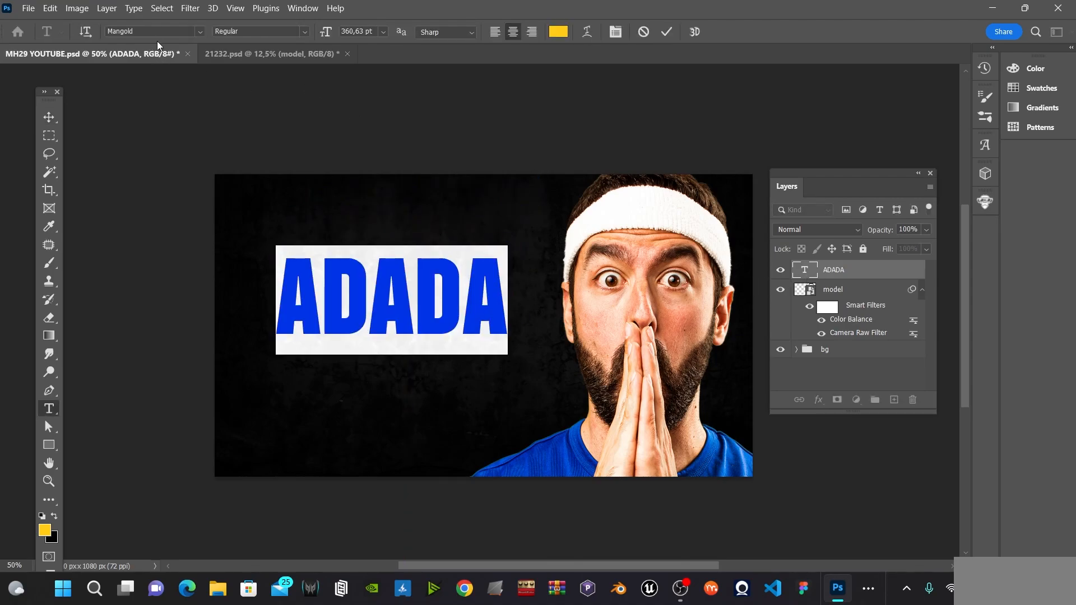
{"action": "left_click", "coordinate": [49, 116]}
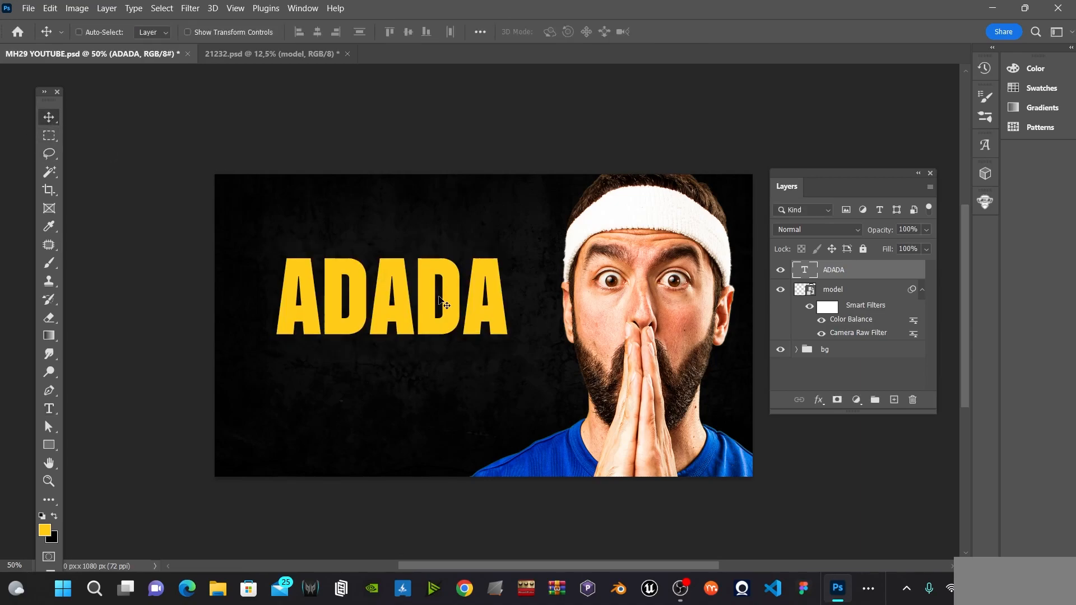
{"action": "double_click", "coordinate": [800, 272]}
{"action": "left_click", "coordinate": [558, 31]}
{"action": "left_click", "coordinate": [957, 282]}
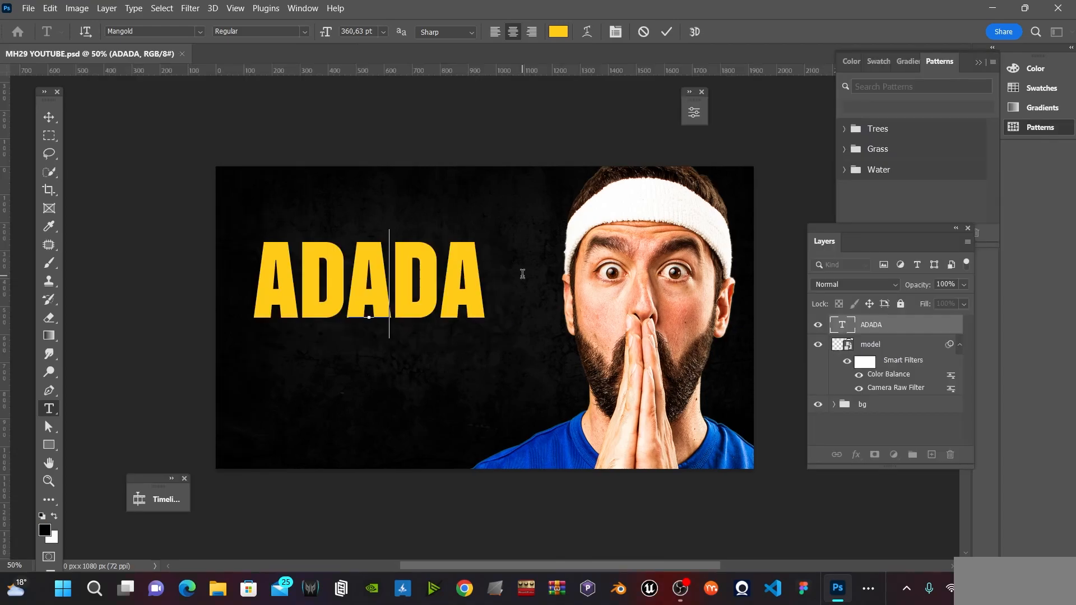
Replace the ADADA text with "ESSA DICA VAI"
{"action": "type", "text": "ESSA F"}
{"action": "key", "text": "BackSpace"}
{"action": "type", "text": "D"}
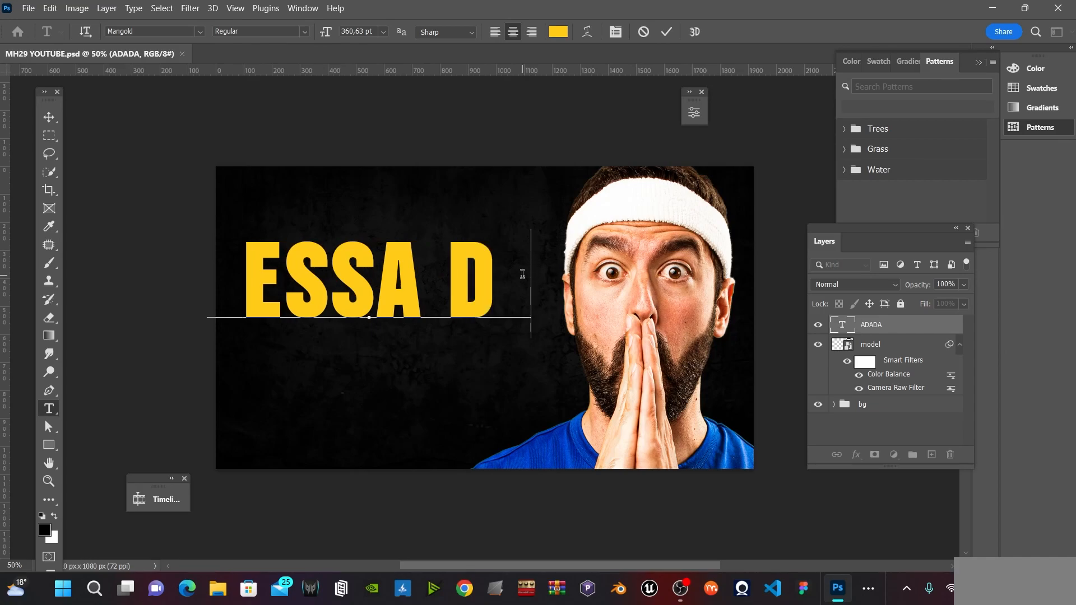
{"action": "type", "text": "ICA VAI"}
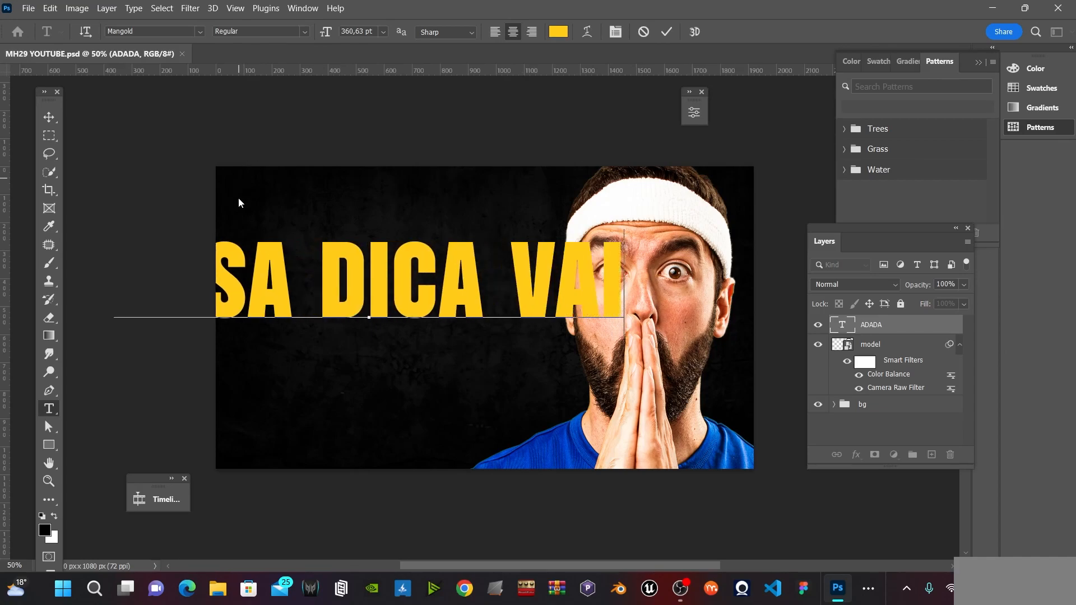
Scale the ESSA DICA VAI text to about 57.7% and position it between the canvas's left edge and the model's face
{"action": "left_click", "coordinate": [48, 116]}
{"action": "key", "text": "ctrl+t"}
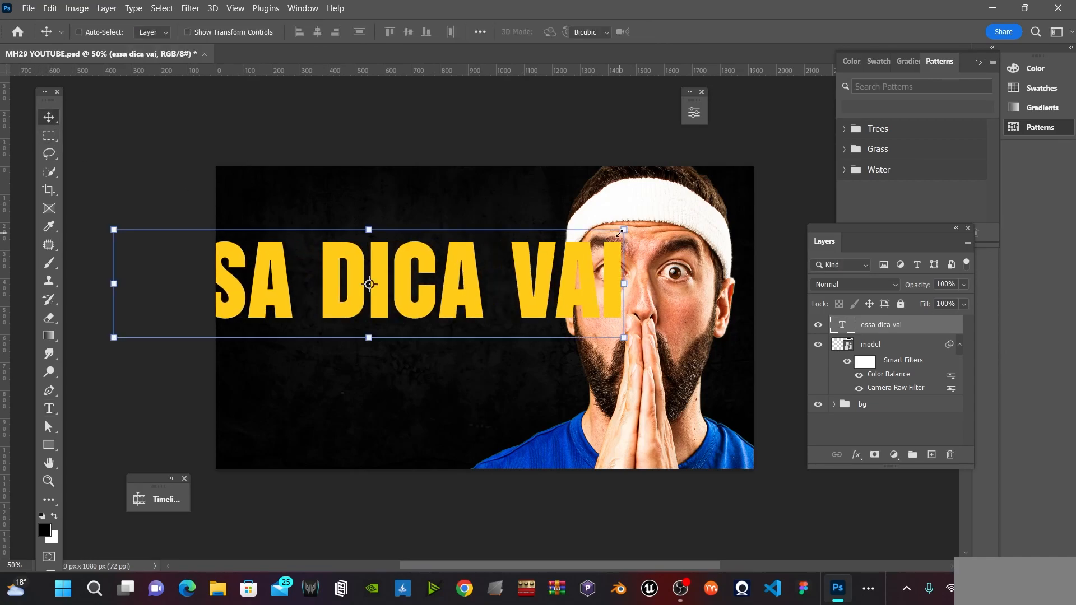
{"action": "left_click_drag", "start_coordinate": [622, 232], "coordinate": [385, 279]}
{"action": "left_click_drag", "start_coordinate": [328, 314], "coordinate": [461, 295]}
{"action": "left_click_drag", "start_coordinate": [512, 260], "coordinate": [540, 255]}
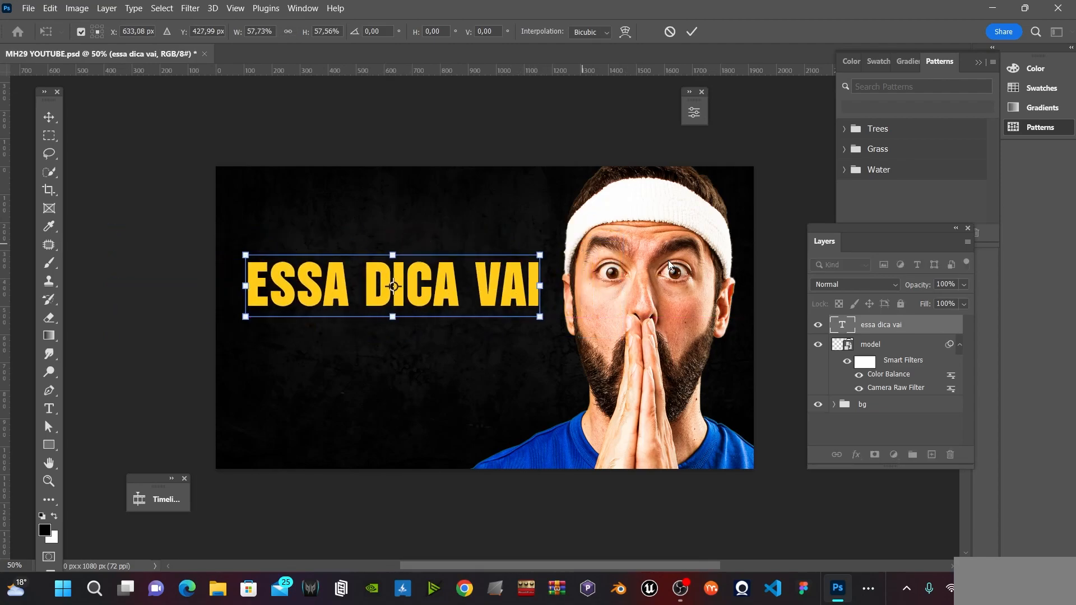
{"action": "key", "text": "Return"}
{"action": "double_click", "coordinate": [848, 327]}
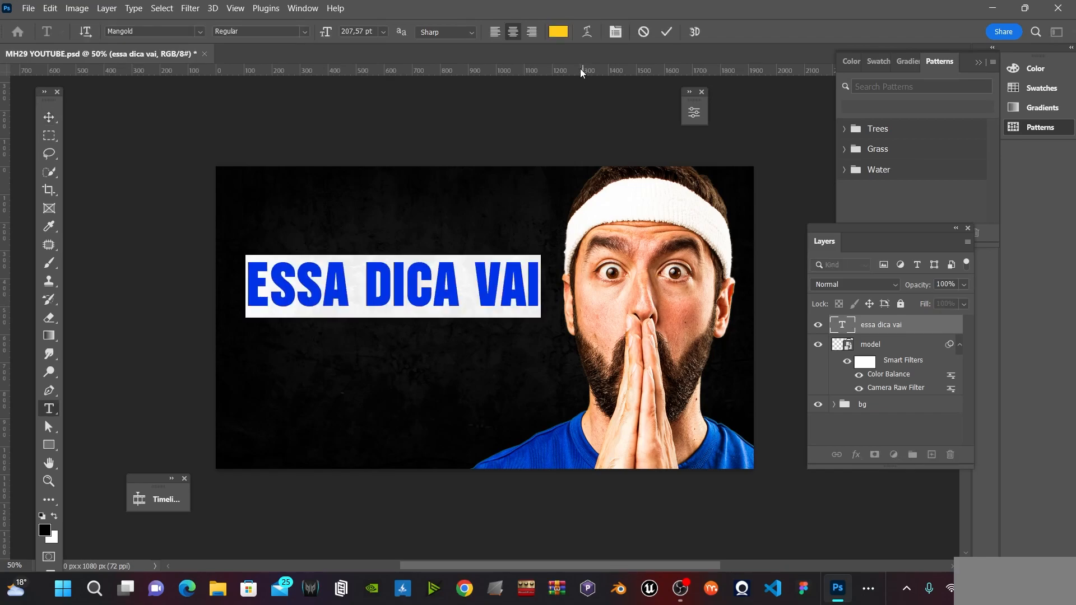
{"action": "left_click", "coordinate": [559, 35]}
{"action": "left_click", "coordinate": [649, 306]}
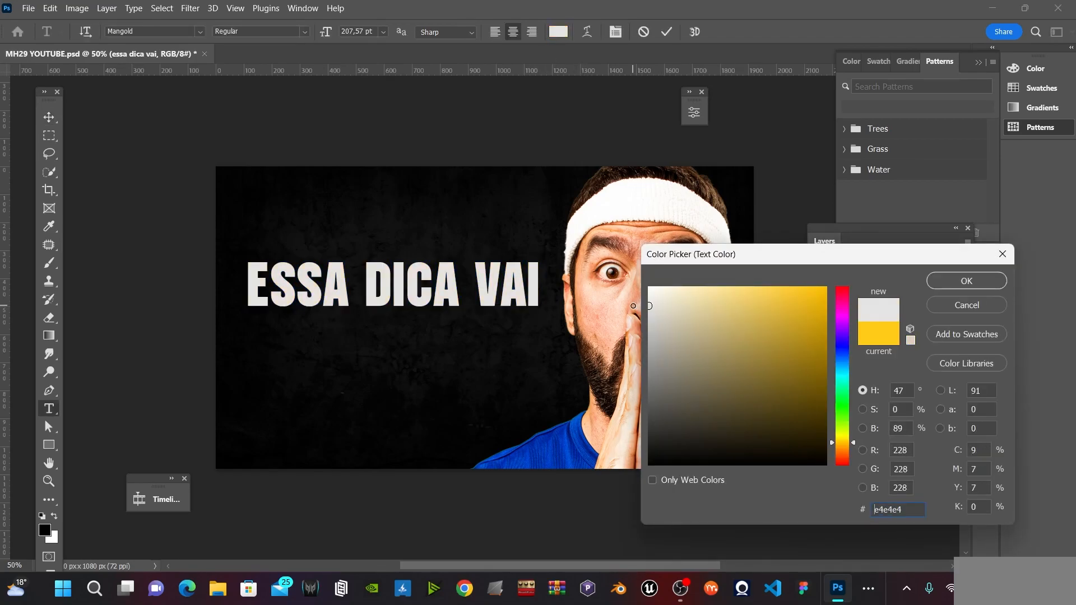
{"action": "left_click", "coordinate": [946, 278]}
{"action": "left_click", "coordinate": [49, 117]}
{"action": "left_click_drag", "start_coordinate": [396, 296], "coordinate": [405, 339]}
{"action": "double_click", "coordinate": [838, 325]}
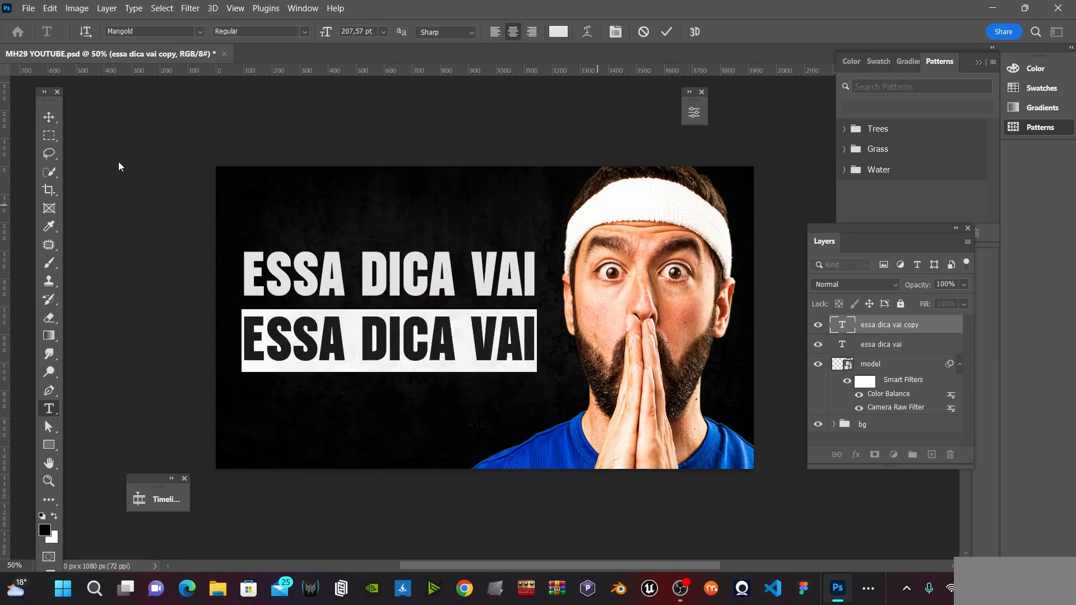
{"action": "left_click", "coordinate": [49, 121]}
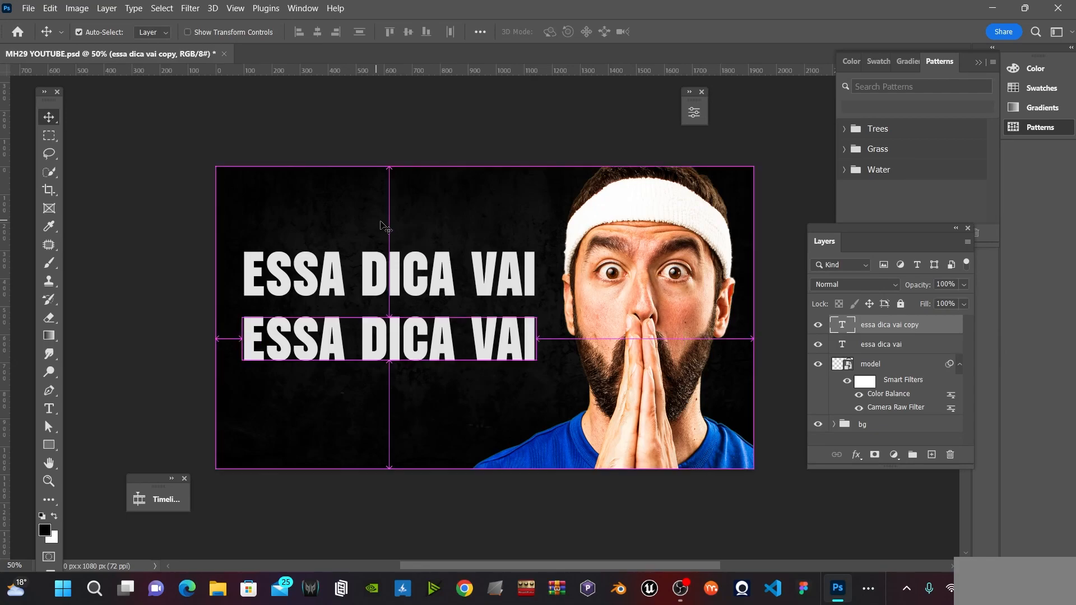
{"action": "key", "text": "Delete"}
{"action": "left_click_drag", "start_coordinate": [431, 234], "coordinate": [435, 245]}
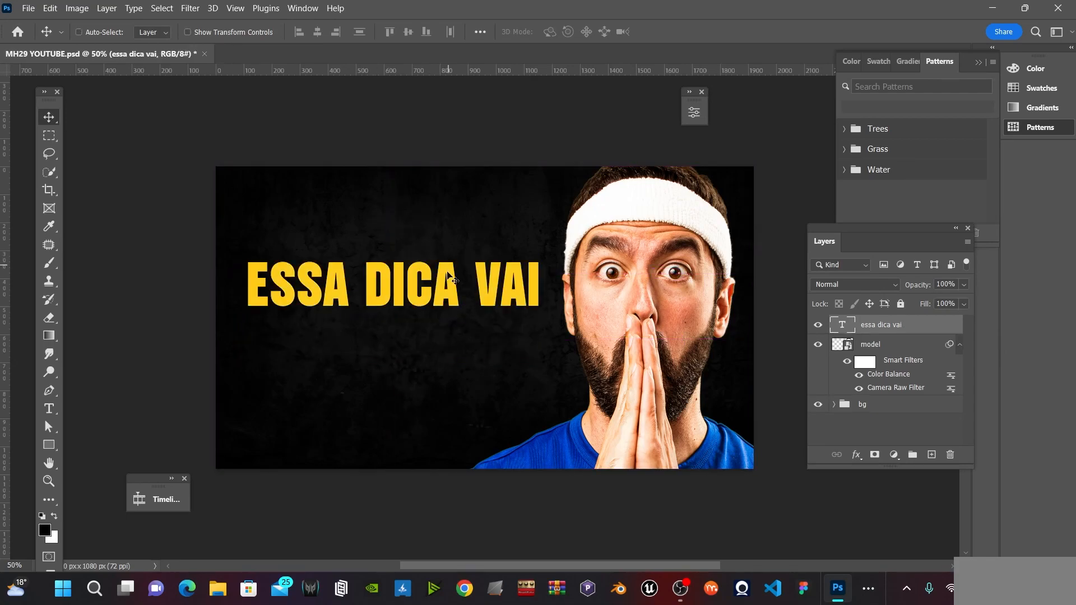
Sample the headline's yellow ffcb17 as the foreground color and copy its hex code
{"action": "key", "text": "i"}
{"action": "left_click", "coordinate": [386, 272]}
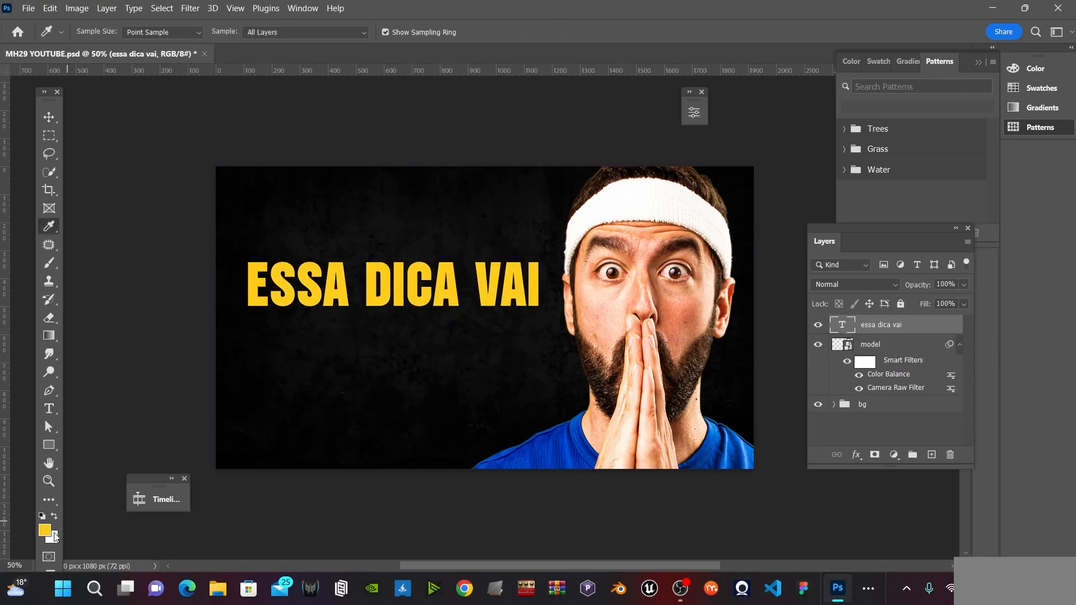
{"action": "left_click", "coordinate": [44, 530]}
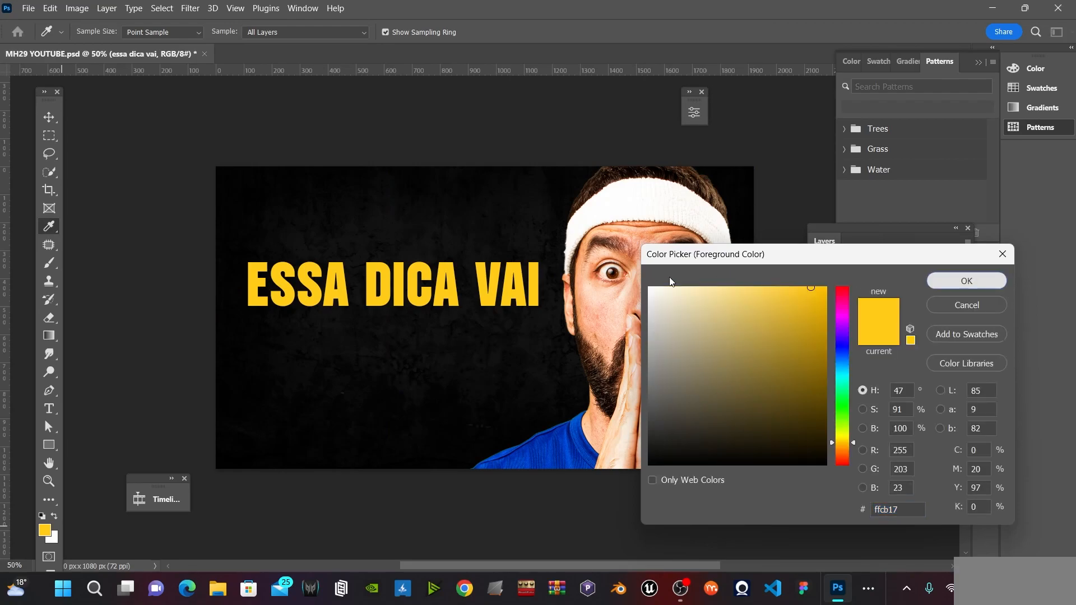
{"action": "key", "text": "Escape"}
{"action": "key", "text": "v"}
Recolor the ESSA DICA VAI text to a light off-white
{"action": "double_click", "coordinate": [842, 330]}
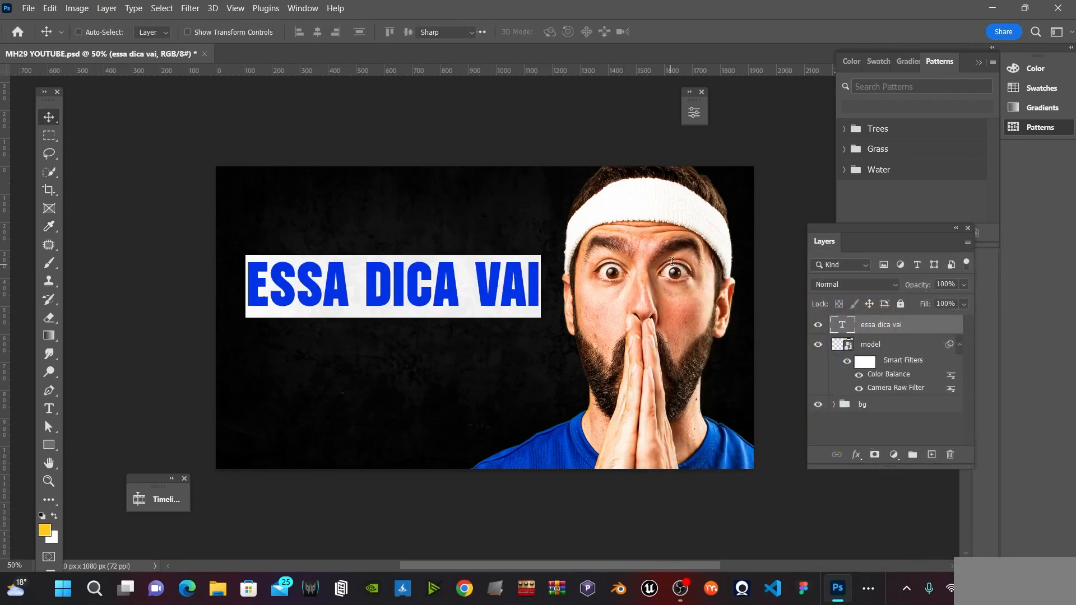
{"action": "left_click", "coordinate": [557, 31]}
{"action": "left_click", "coordinate": [649, 301]}
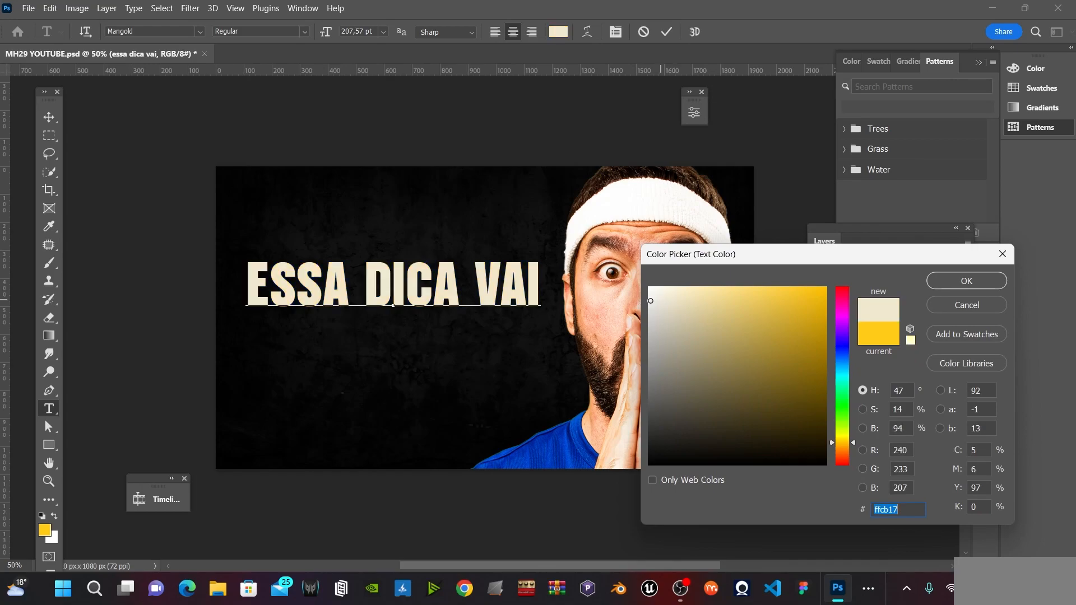
{"action": "left_click", "coordinate": [973, 280]}
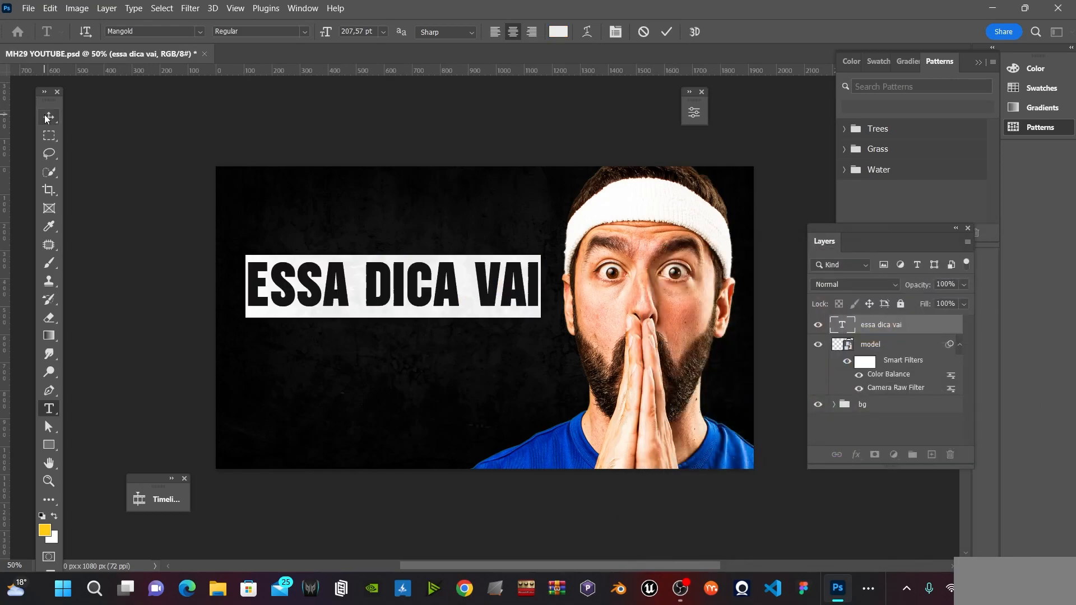
{"action": "left_click", "coordinate": [48, 116]}
Duplicate the ESSA DICA VAI text directly below itself and replace the copy's text with "REVOLUCIONAR"
{"action": "left_click_drag", "start_coordinate": [426, 289], "coordinate": [428, 347]}
{"action": "double_click", "coordinate": [844, 327]}
{"action": "key", "text": "ctrl+h"}
{"action": "type", "text": "REVOLUCIONAR"}
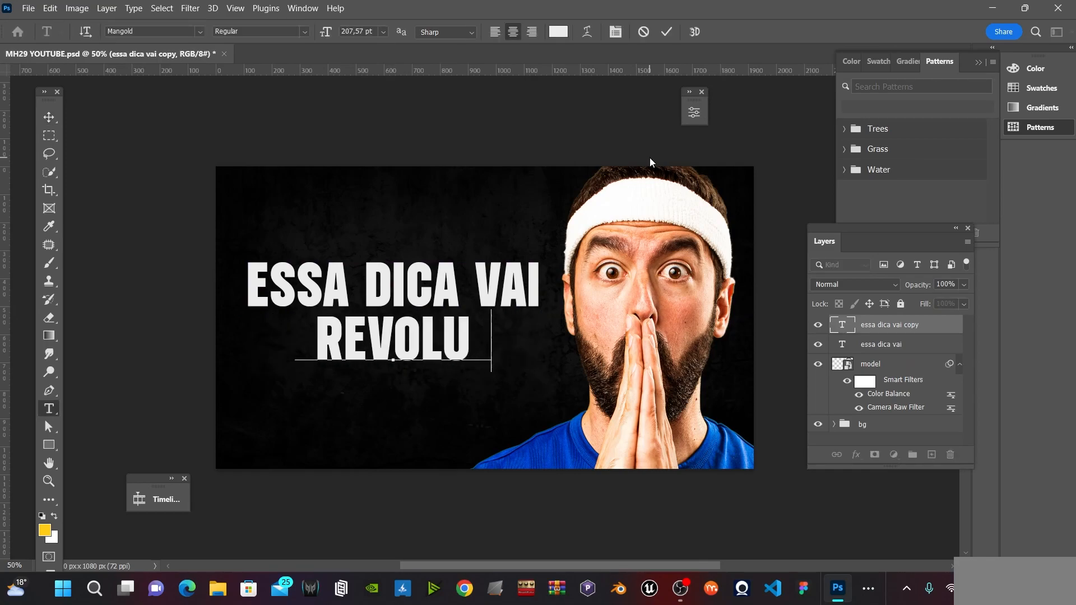
{"action": "left_click", "coordinate": [49, 117]}
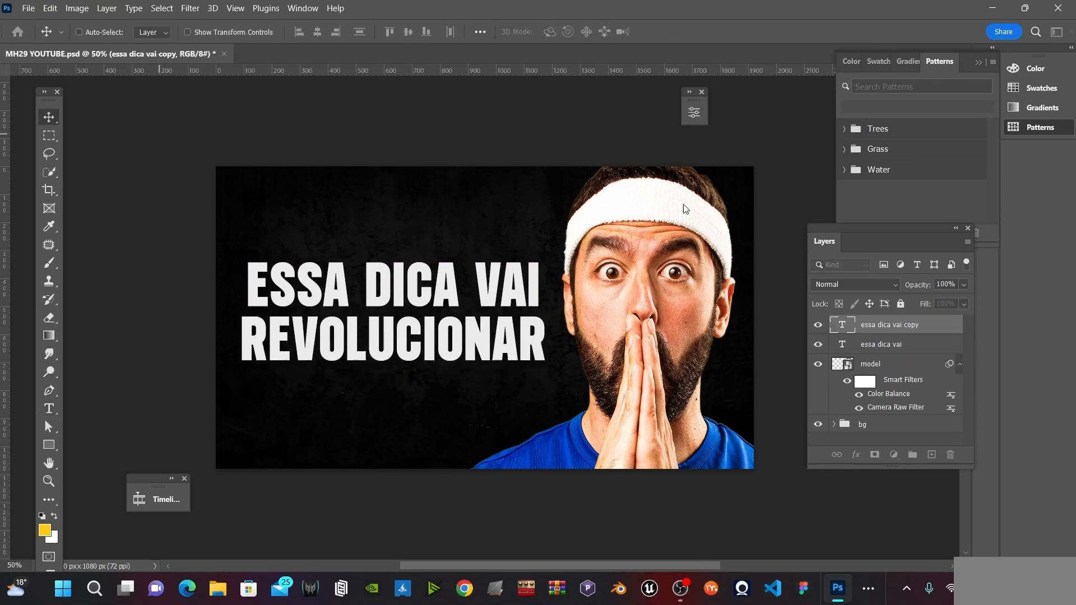
Set the color of the REVOLUCIONAR text to the copied yellow ffcb17
{"action": "left_click", "coordinate": [554, 35]}
{"action": "key", "text": "ctrl+v"}
{"action": "left_click", "coordinate": [963, 285]}
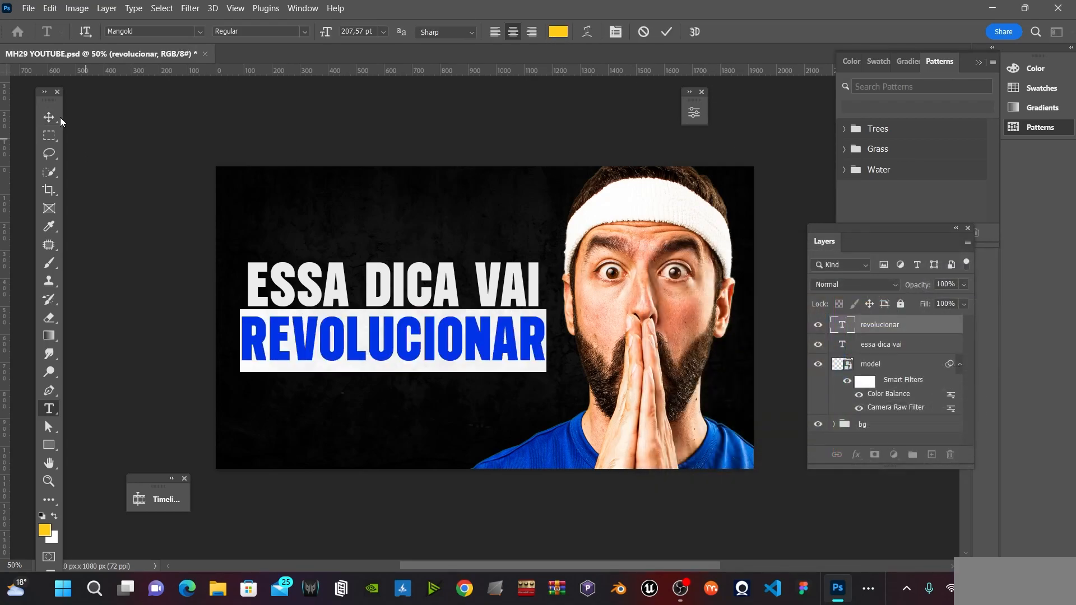
{"action": "left_click", "coordinate": [53, 117]}
Duplicate the ESSA DICA VAI text below REVOLUCIONAR and replace the copy's text with "SEU TREINO!"
{"action": "left_click", "coordinate": [392, 276]}
{"action": "left_click_drag", "start_coordinate": [392, 276], "coordinate": [393, 383], "text": "alt"}
{"action": "double_click", "coordinate": [839, 351]}
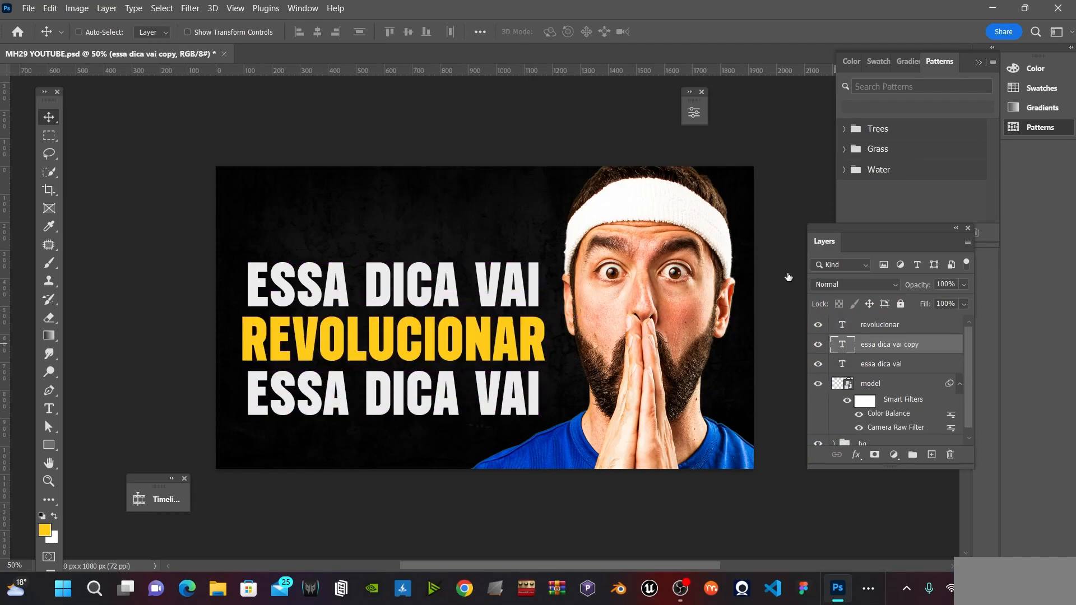
{"action": "type", "text": "SEU TRE"}
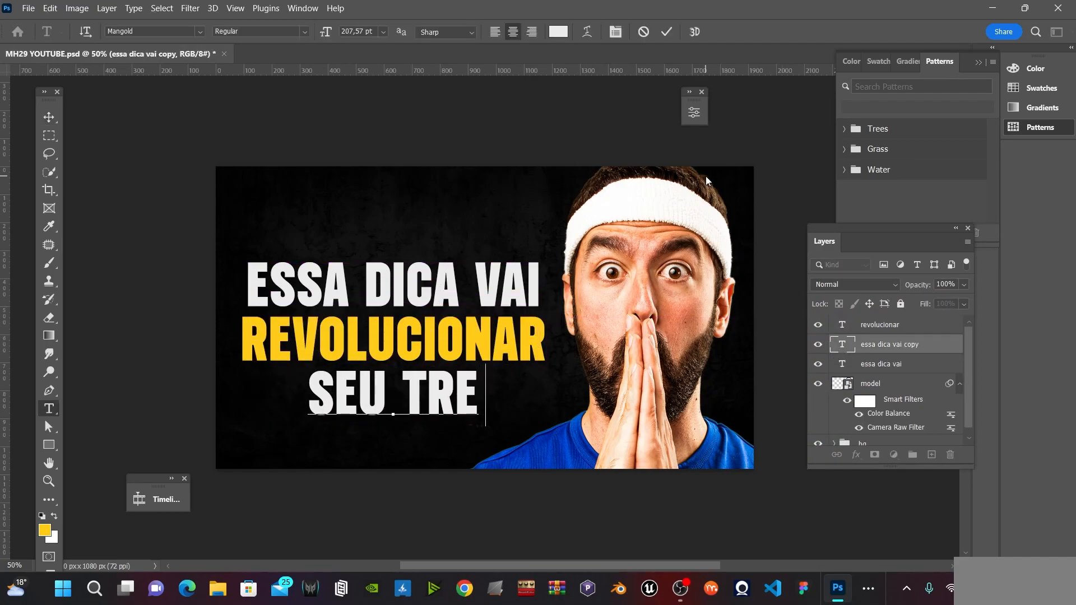
{"action": "type", "text": "INO!"}
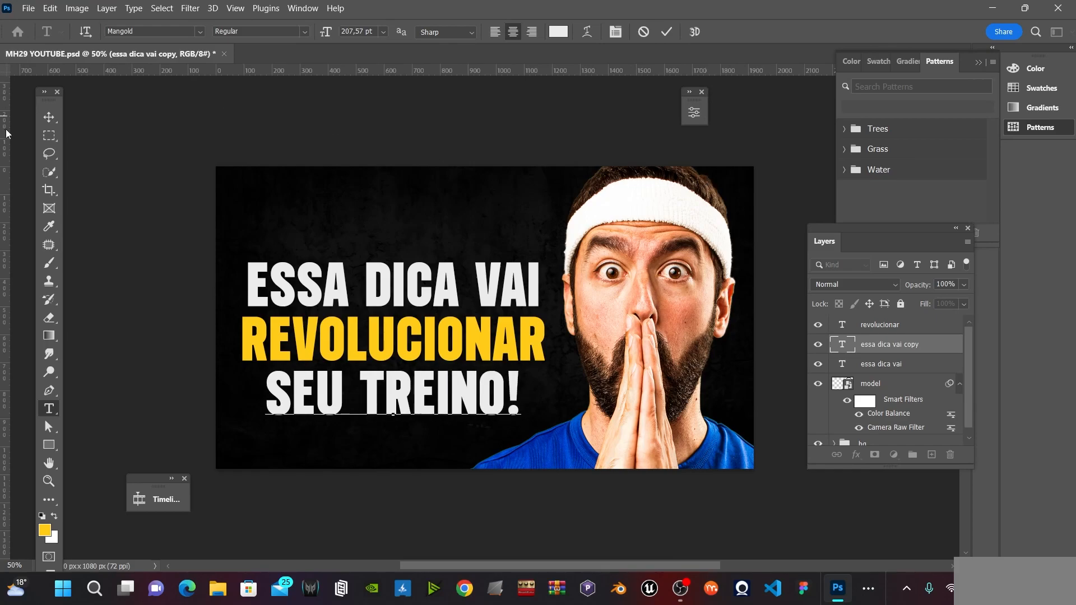
{"action": "left_click", "coordinate": [47, 119]}
Scale REVOLUCIONAR down to match the width of the SEU TREINO! line
{"action": "left_click", "coordinate": [307, 345], "text": "ctrl"}
{"action": "key", "text": "ctrl+t"}
{"action": "left_click_drag", "start_coordinate": [238, 310], "coordinate": [267, 315]}
{"action": "left_click_drag", "start_coordinate": [546, 317], "coordinate": [525, 315]}
{"action": "key", "text": "Return"}
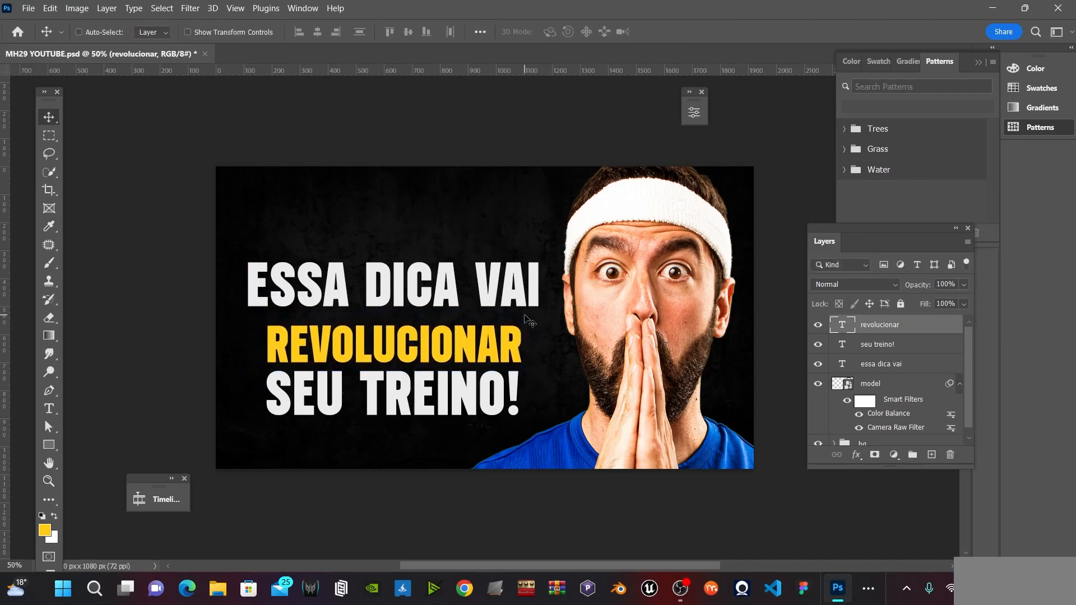
Scale ESSA DICA VAI down to the width of the other lines and even out the spacing between the three lines
{"action": "left_click_drag", "start_coordinate": [446, 291], "coordinate": [466, 302]}
{"action": "key", "text": "ctrl+t"}
{"action": "left_click_drag", "start_coordinate": [559, 275], "coordinate": [519, 275]}
{"action": "key", "text": "Return"}
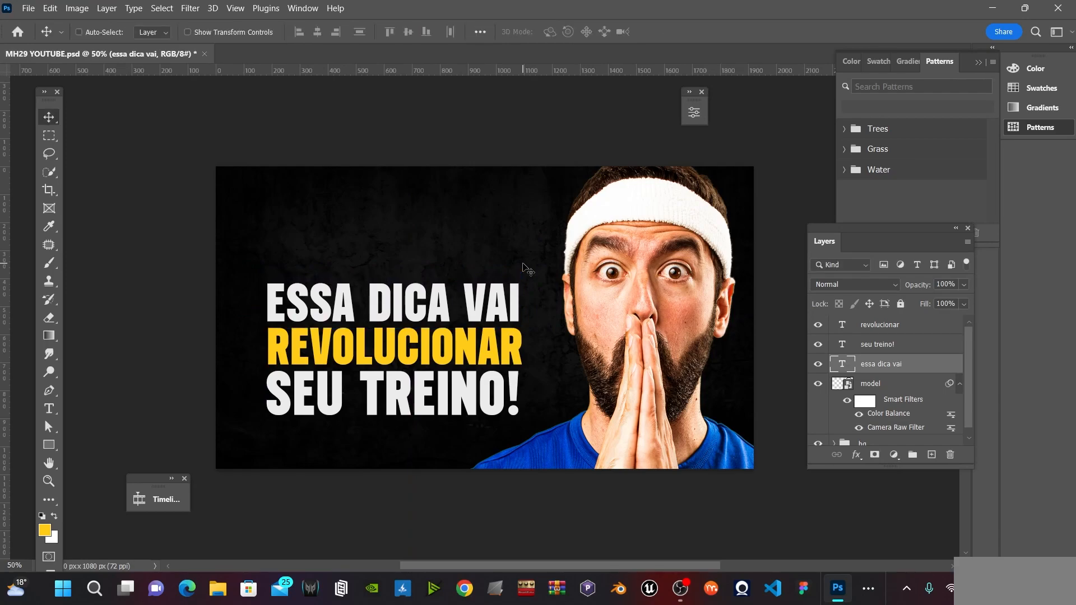
{"action": "left_click", "coordinate": [451, 388], "text": "ctrl"}
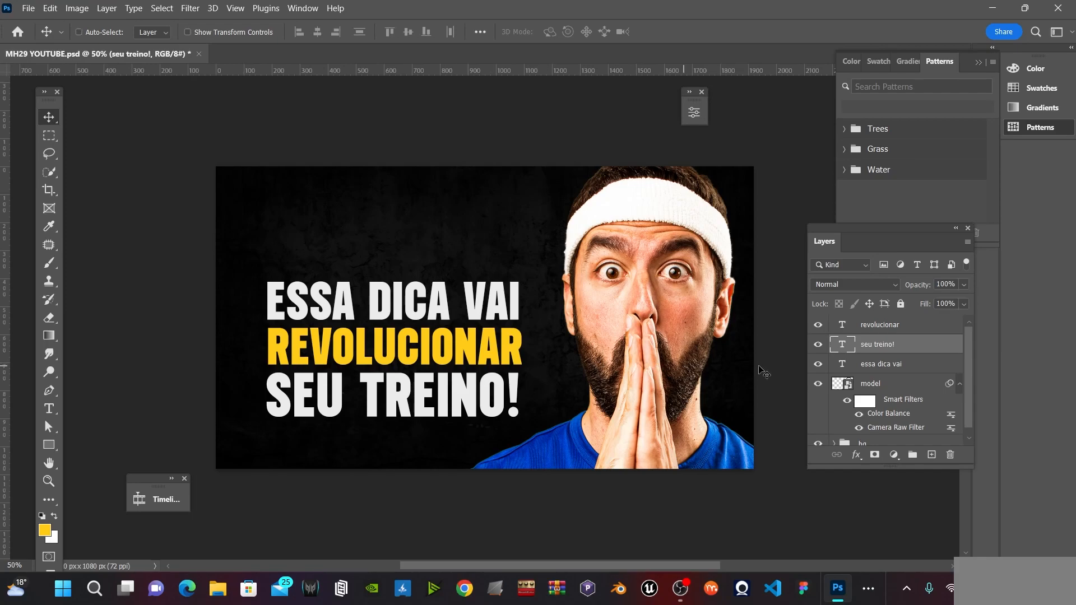
Select the revolucionar, seu treino! and essa dica vai layers and group them
{"action": "left_click", "coordinate": [875, 330], "text": "shift"}
{"action": "left_click", "coordinate": [884, 366], "text": "shift"}
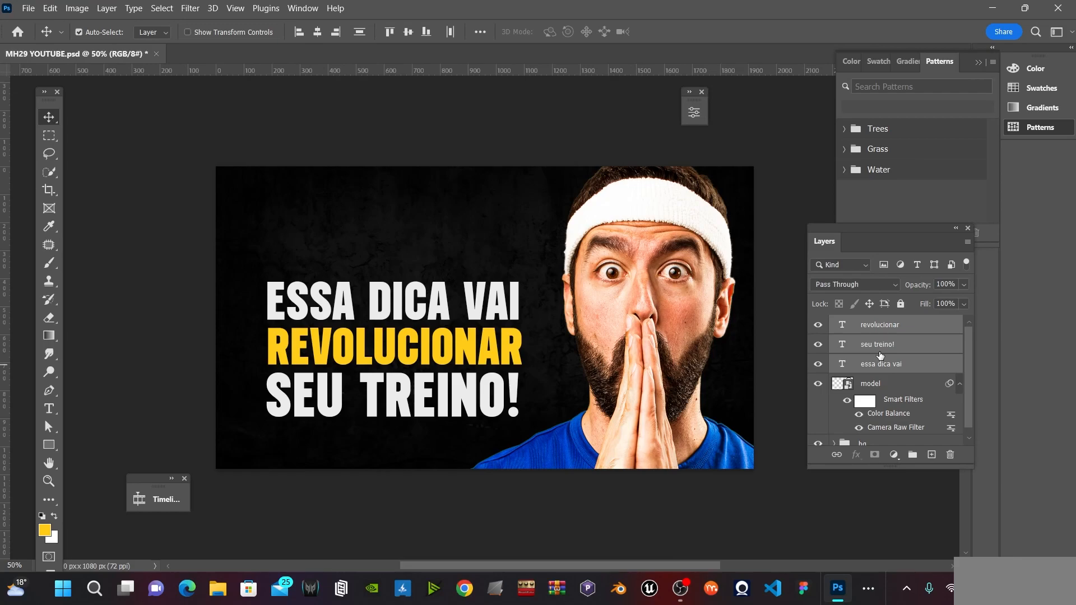
{"action": "key", "text": "ctrl+g"}
Enlarge the headline group slightly, place it in the empty area beside the model, and save the file
{"action": "key", "text": "ctrl+t"}
{"action": "mouse_move", "coordinate": [522, 282]}
{"action": "left_mouse_down"}
{"action": "mouse_move", "coordinate": [543, 267]}
{"action": "mouse_move", "coordinate": [510, 278]}
{"action": "left_mouse_up"}
{"action": "key", "text": "Return"}
{"action": "key", "text": "ctrl+s"}
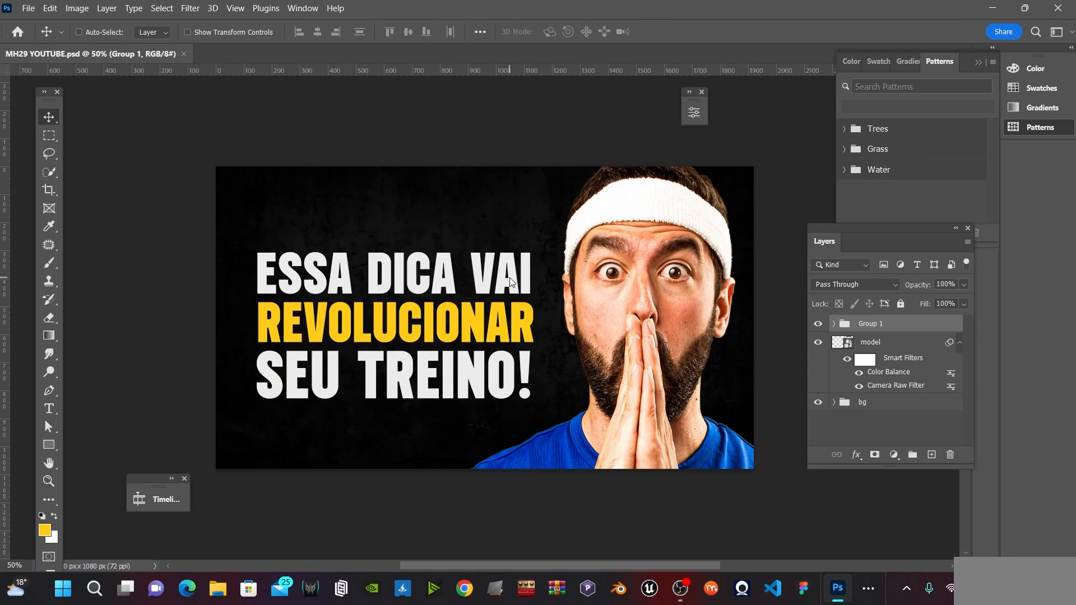
Add a Gradient Overlay effect to the revolucionar text layer inside the headline group
{"action": "left_click", "coordinate": [833, 324]}
{"action": "left_click", "coordinate": [833, 325]}
{"action": "left_click", "coordinate": [833, 325]}
{"action": "left_click", "coordinate": [902, 348]}
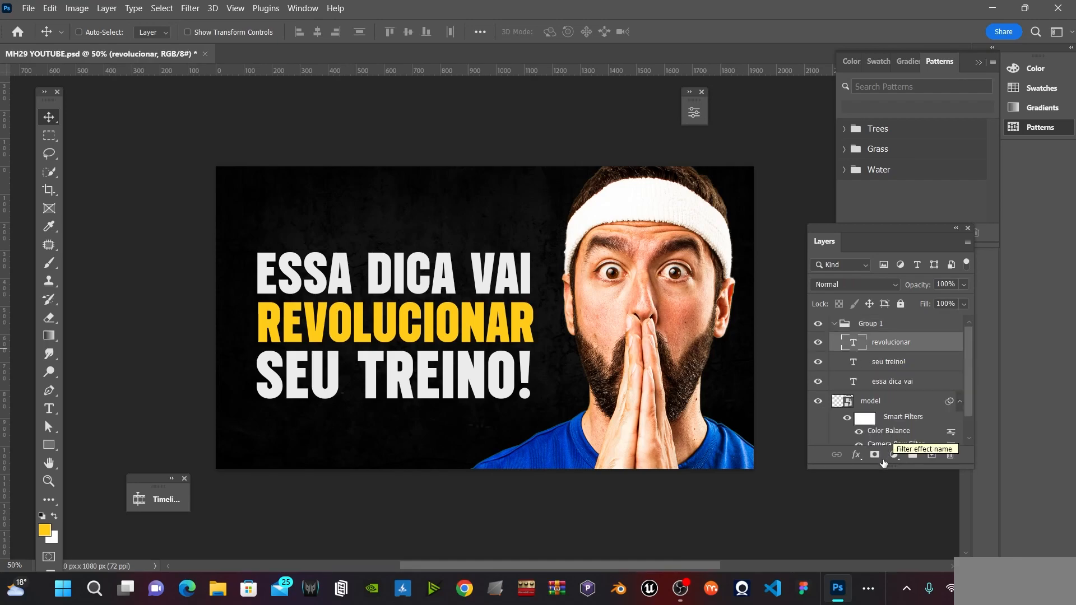
{"action": "left_click", "coordinate": [856, 455]}
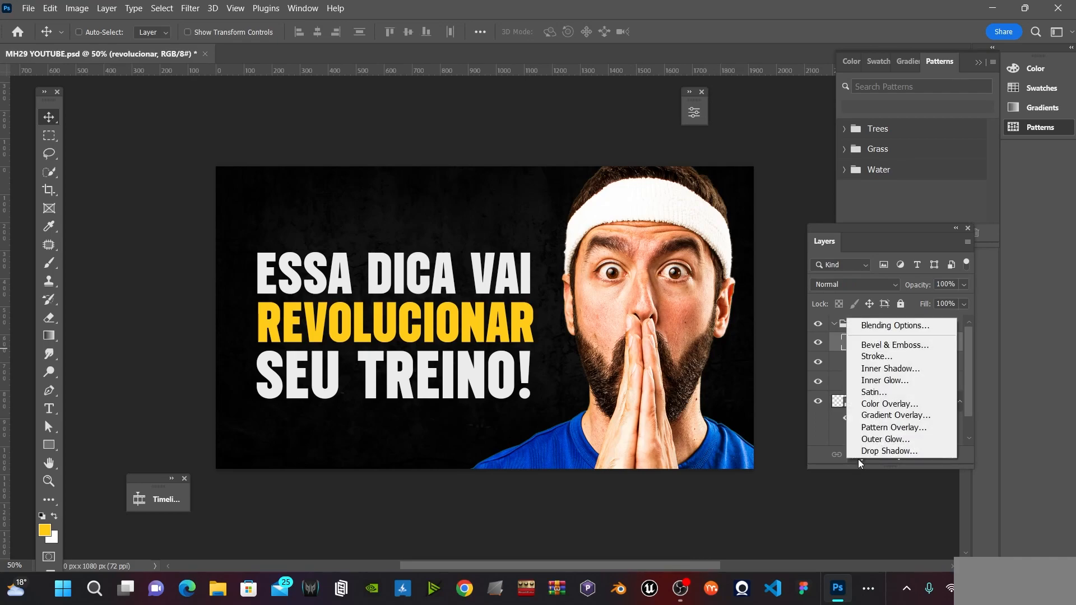
{"action": "left_click", "coordinate": [892, 415]}
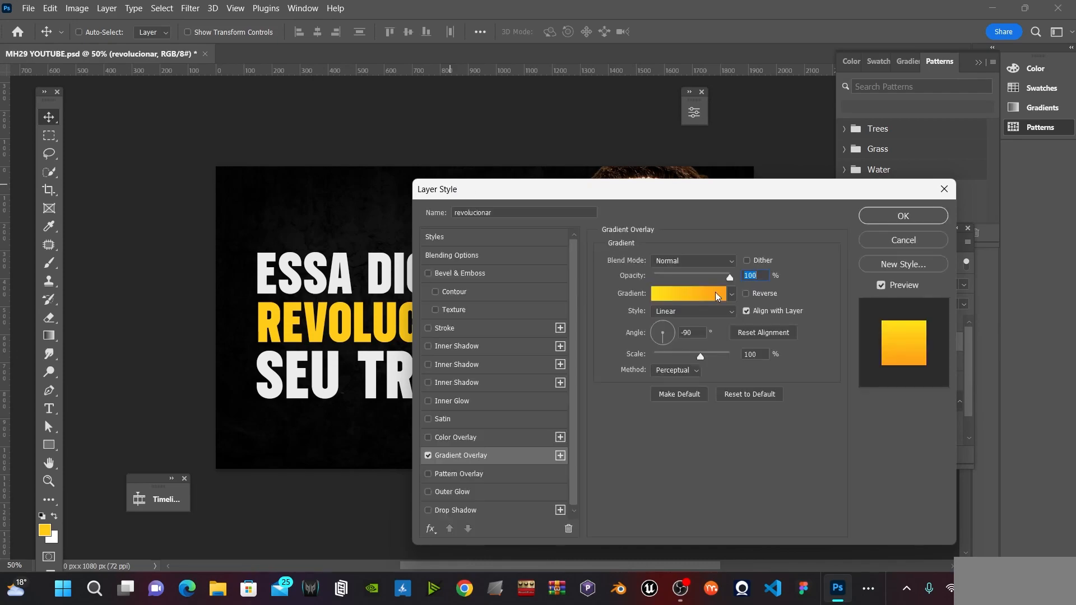
{"action": "left_click_drag", "start_coordinate": [643, 195], "coordinate": [735, 201]}
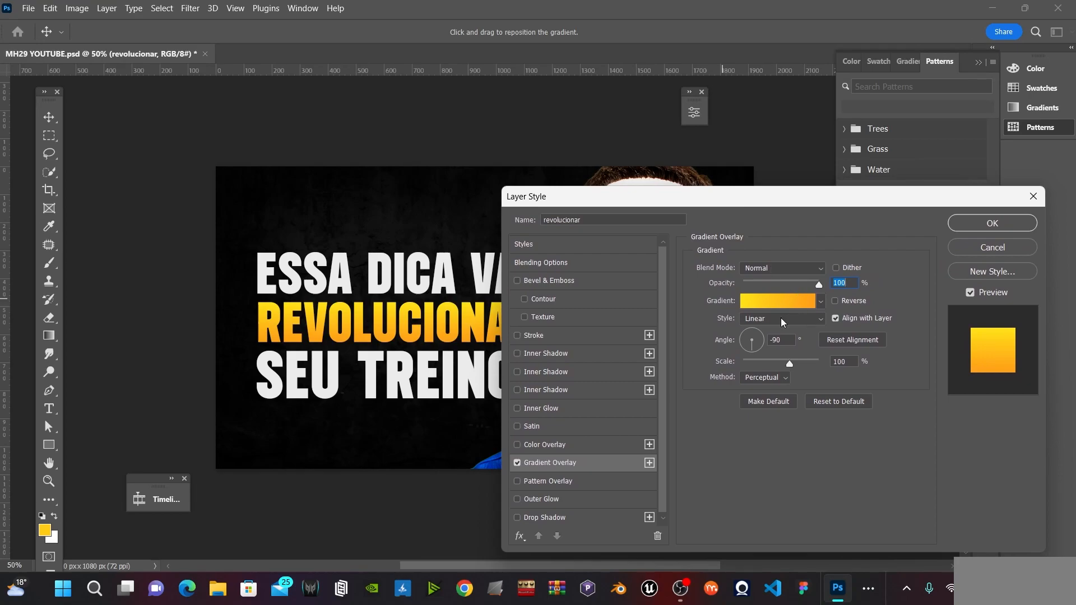
Reset the Gradient Overlay to its defaults and load the Black, White gradient preset from Basics
{"action": "left_click", "coordinate": [835, 402]}
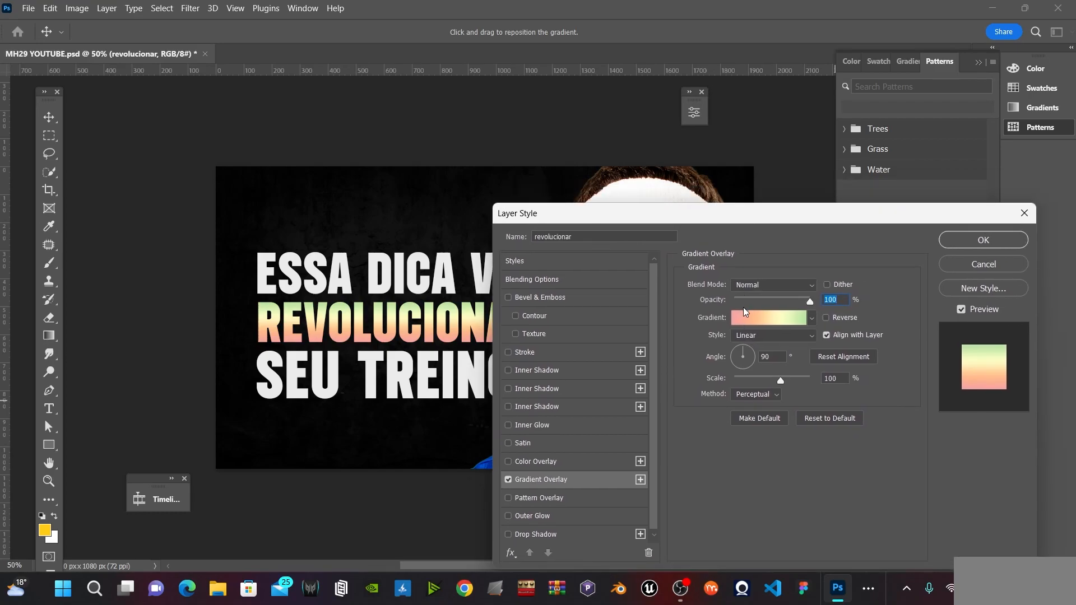
{"action": "left_click", "coordinate": [739, 331]}
{"action": "left_click", "coordinate": [758, 318]}
{"action": "left_click", "coordinate": [748, 319]}
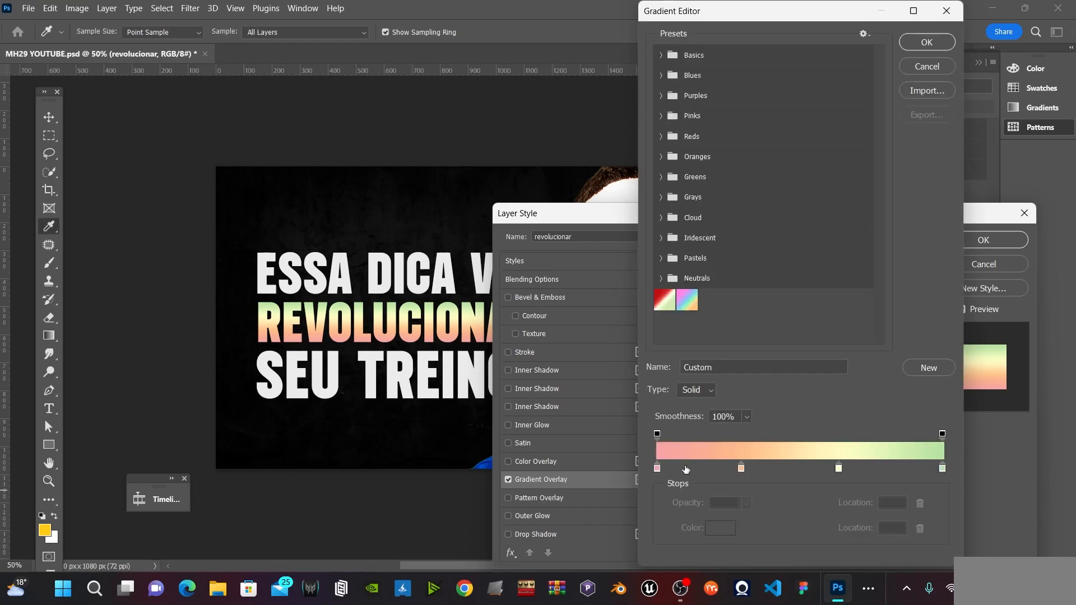
{"action": "left_click", "coordinate": [661, 55]}
{"action": "left_click", "coordinate": [723, 78]}
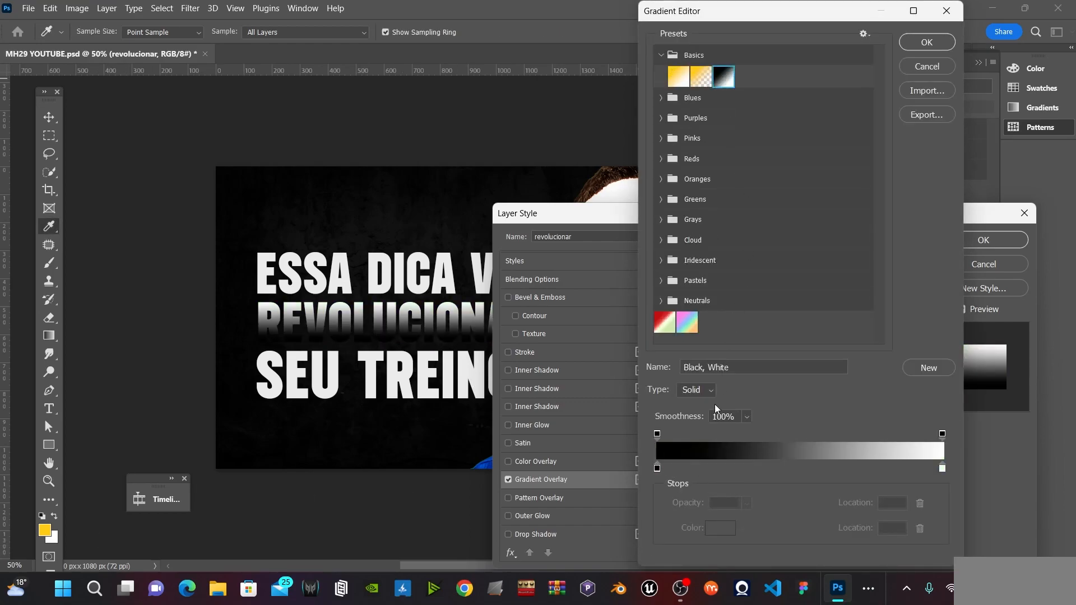
Change the gradient's black stop to the foreground yellow ffcb17
{"action": "left_click", "coordinate": [657, 468]}
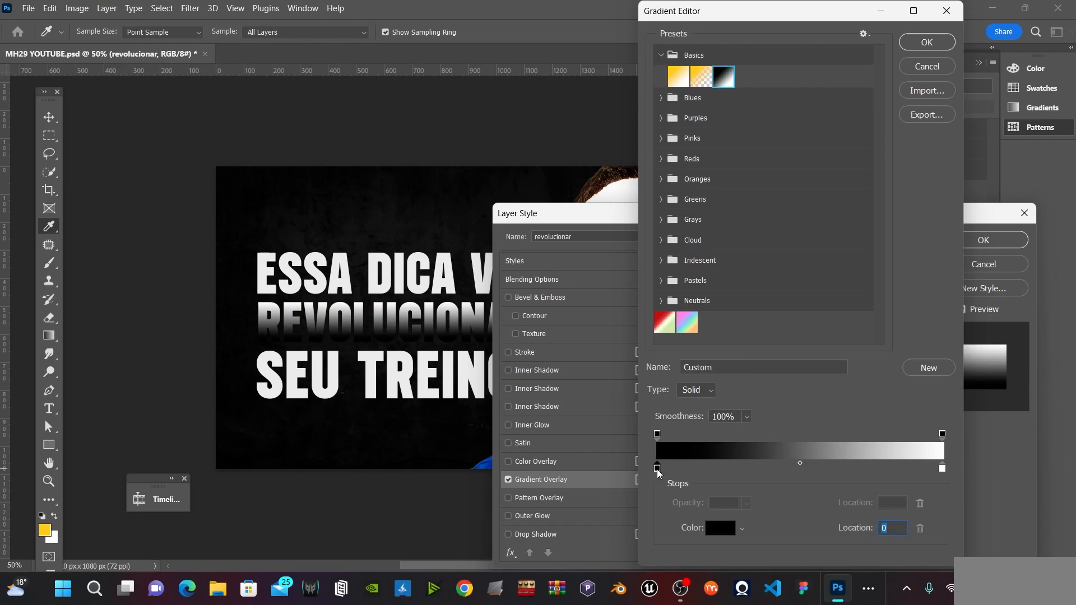
{"action": "double_click", "coordinate": [658, 470]}
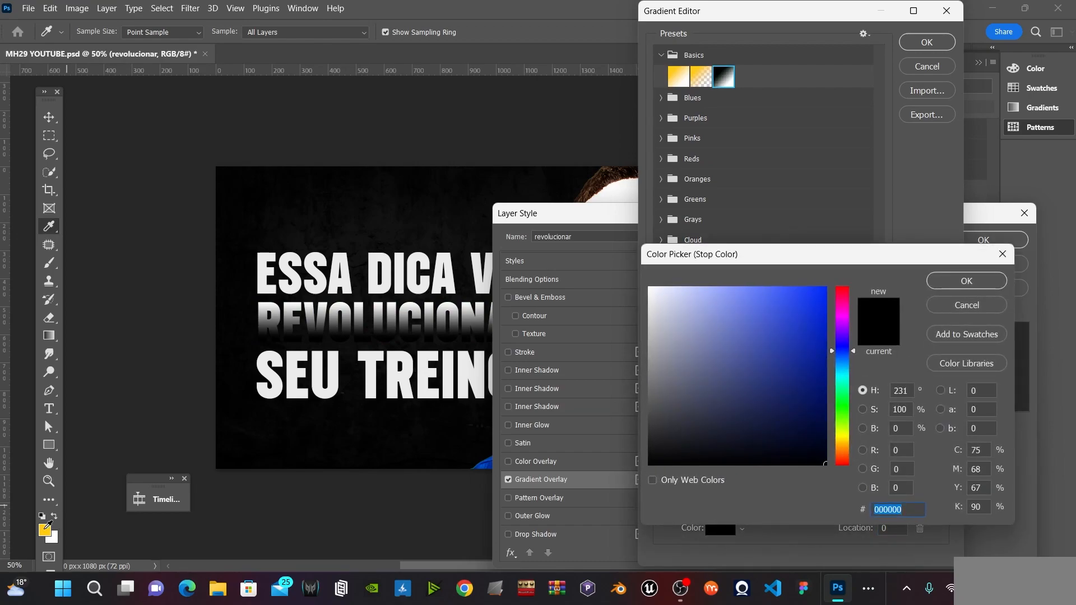
{"action": "left_click", "coordinate": [47, 526]}
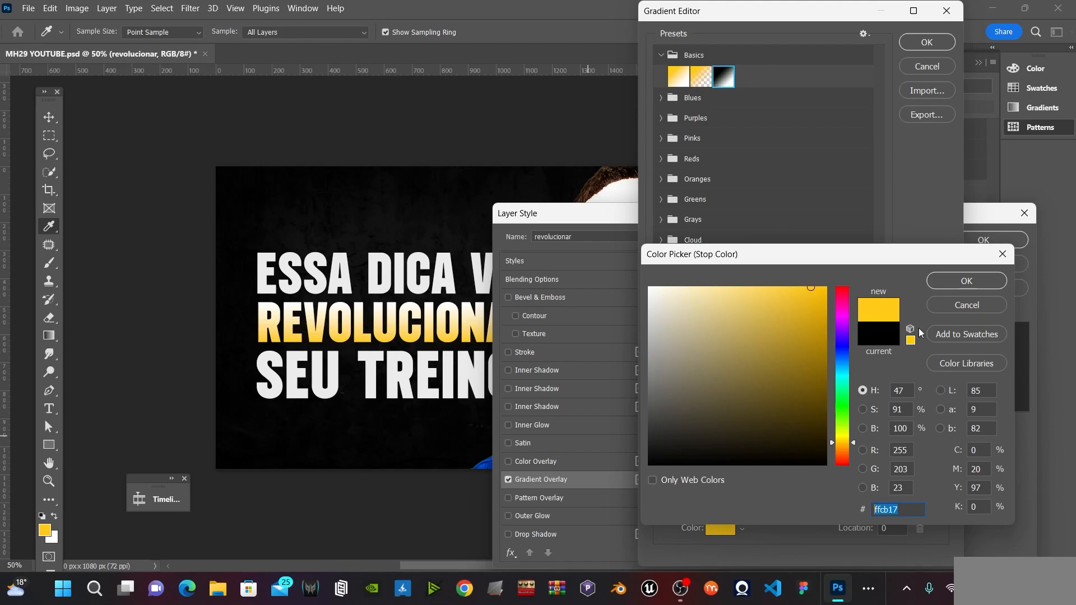
{"action": "left_click", "coordinate": [941, 282]}
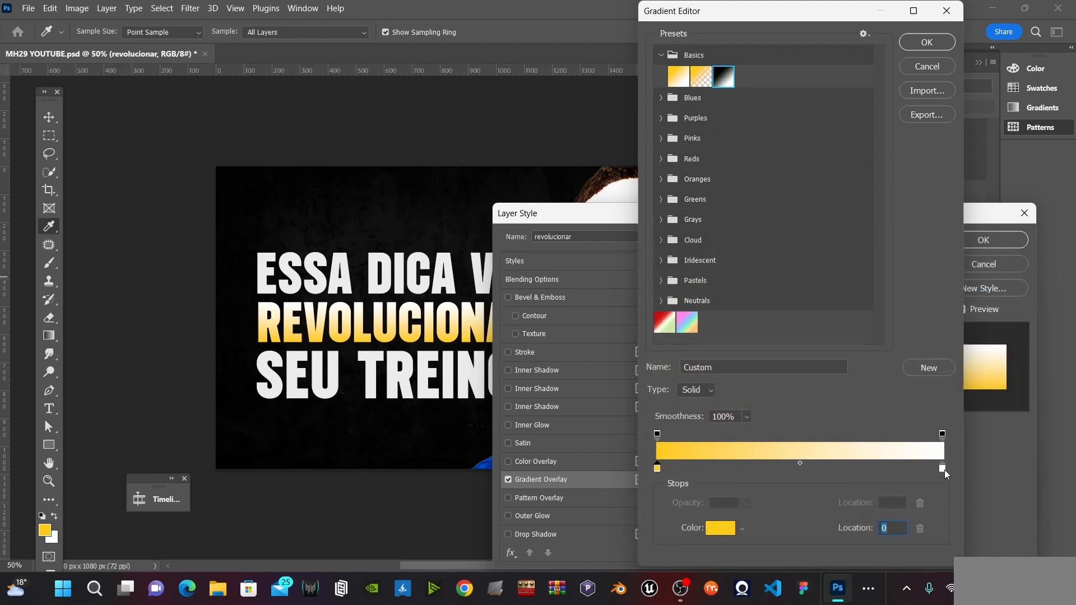
Change the gradient's white end stop to orange ff9017 by lowering the green component of the yellow ffcb17
{"action": "double_click", "coordinate": [943, 469]}
{"action": "key", "text": "ctrl+v"}
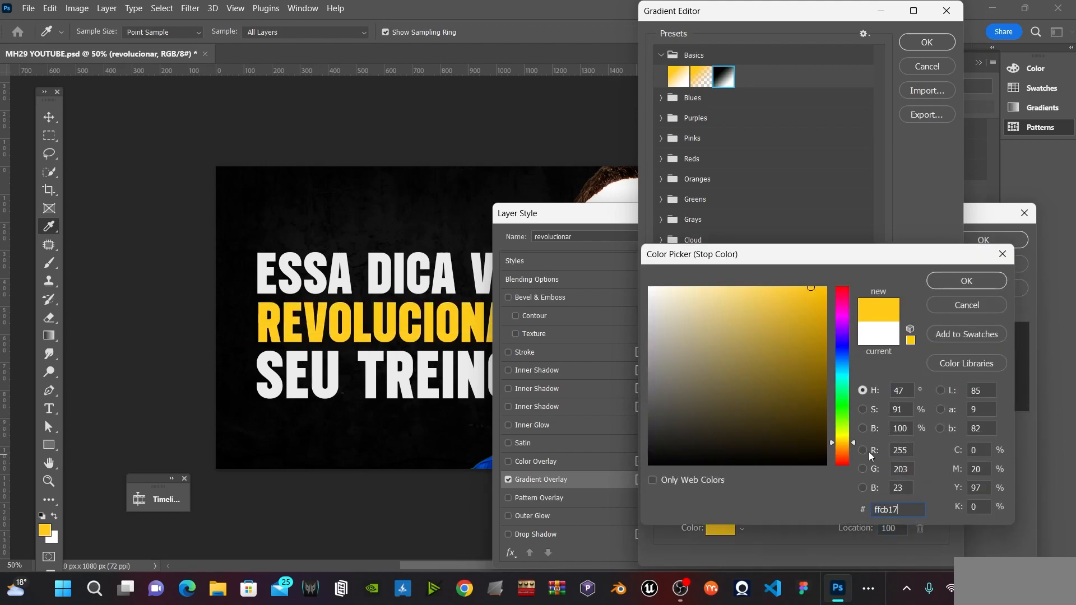
{"action": "left_click", "coordinate": [863, 450]}
{"action": "left_click", "coordinate": [863, 470]}
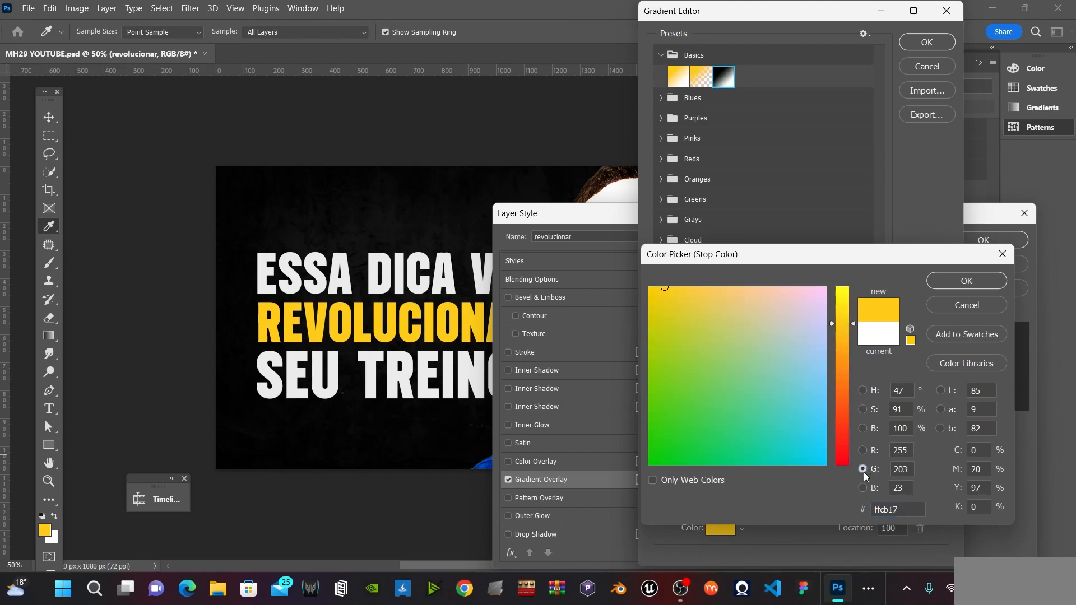
{"action": "left_click_drag", "start_coordinate": [843, 335], "coordinate": [842, 343]}
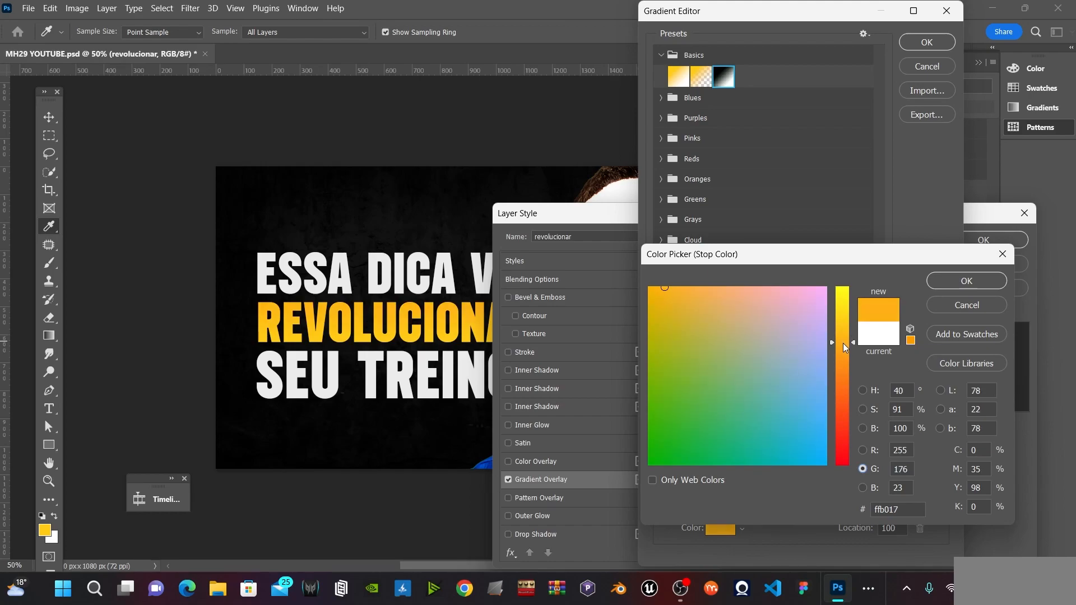
{"action": "left_click", "coordinate": [843, 348]}
{"action": "left_click", "coordinate": [843, 358]}
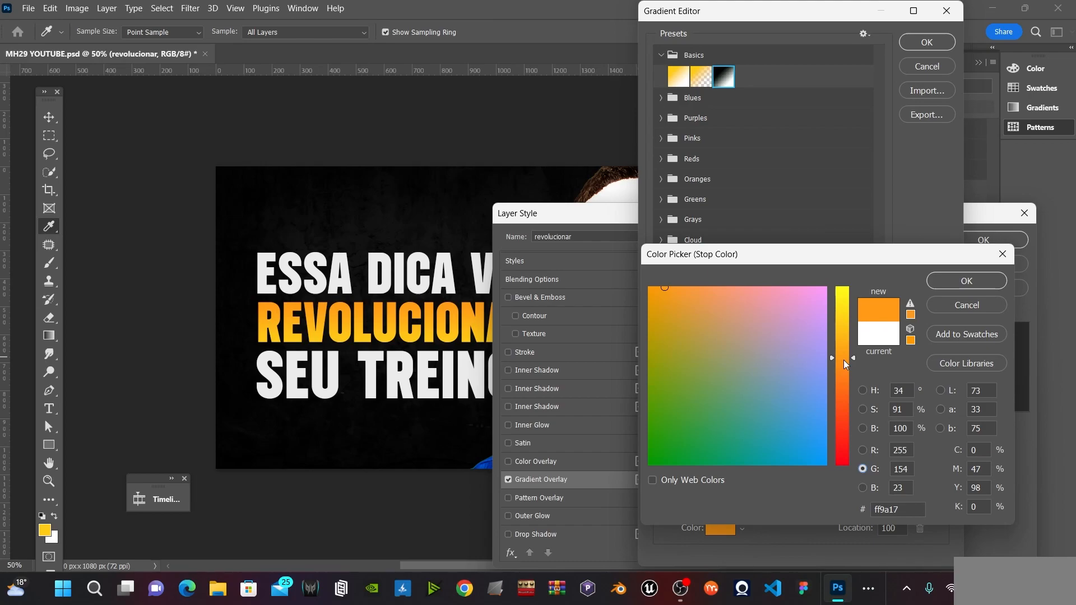
{"action": "left_click", "coordinate": [840, 365]}
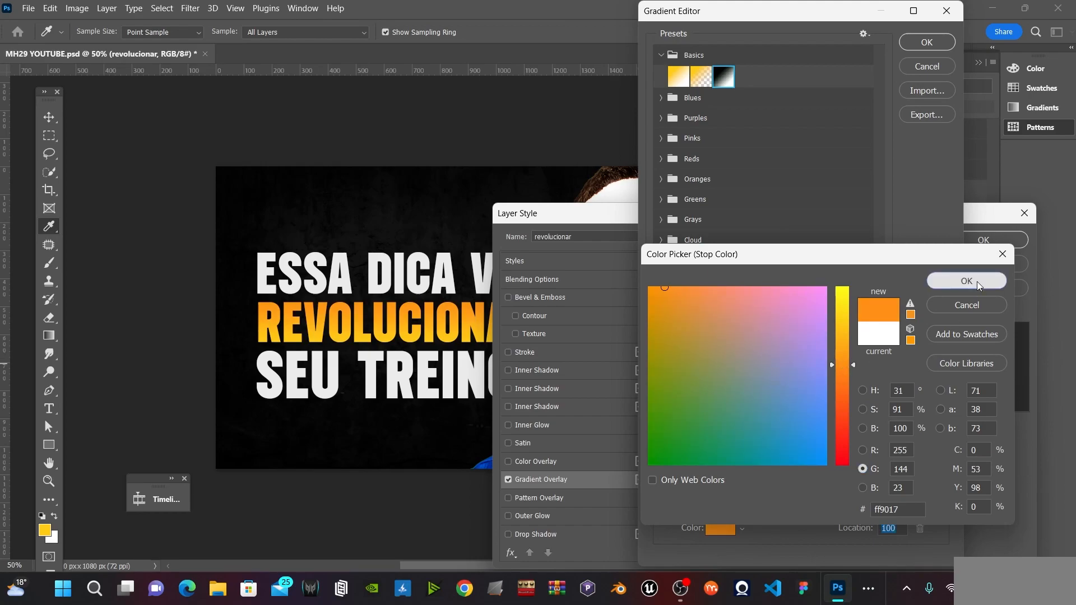
{"action": "left_click", "coordinate": [976, 281]}
Add a yellow ffcb17 stop near the gradient's start and reduce the first stop's saturation to a paler yellow
{"action": "left_click", "coordinate": [710, 466]}
{"action": "left_click", "coordinate": [658, 468]}
{"action": "double_click", "coordinate": [657, 468]}
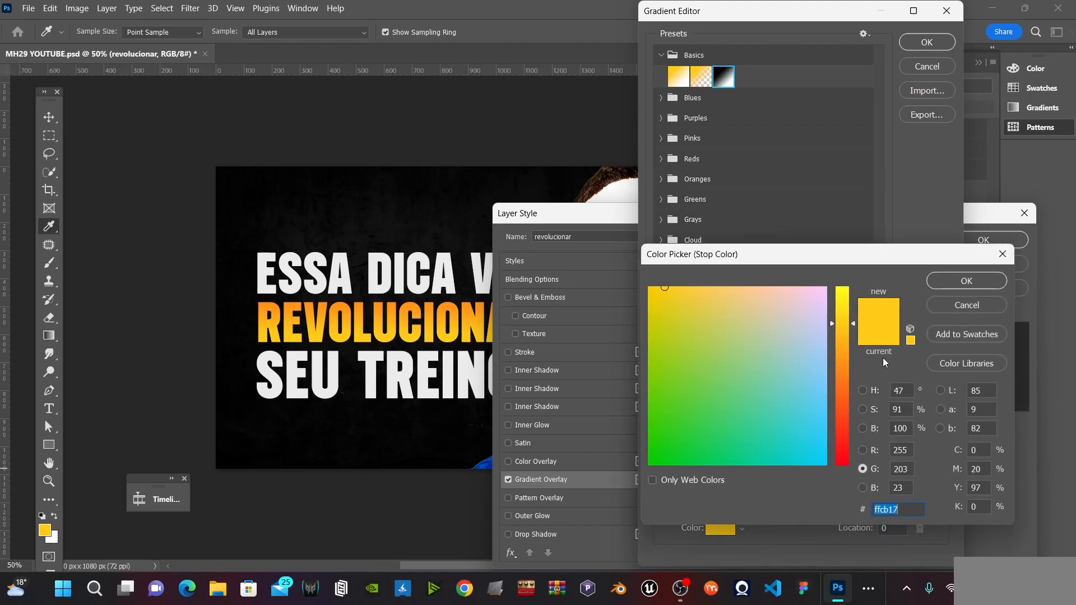
{"action": "left_click", "coordinate": [863, 410]}
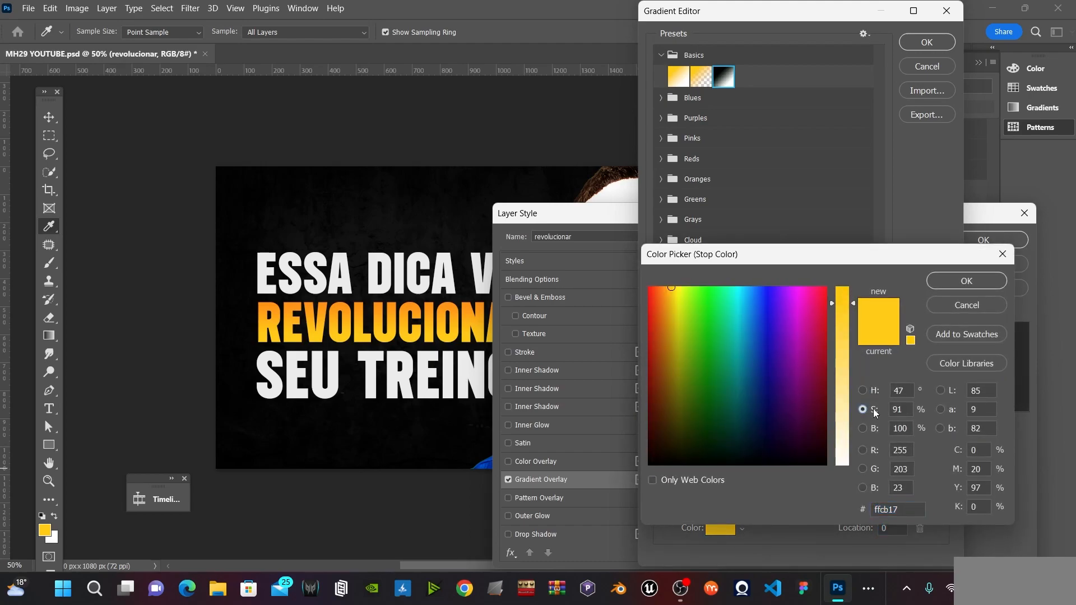
{"action": "left_click", "coordinate": [863, 429]}
{"action": "left_click", "coordinate": [863, 410]}
{"action": "left_click_drag", "start_coordinate": [841, 338], "coordinate": [842, 359]}
{"action": "left_click", "coordinate": [966, 282]}
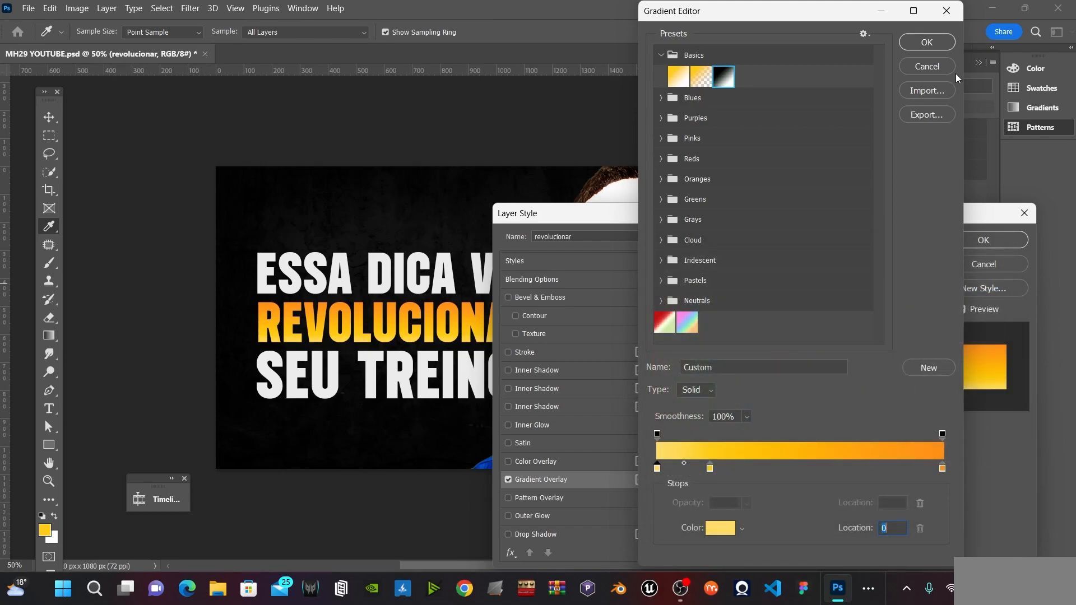
Set the Gradient Overlay angle to -90° and move the gradient's middle yellow stop to location 29%
{"action": "left_click", "coordinate": [943, 48]}
{"action": "double_click", "coordinate": [764, 357]}
{"action": "type", "text": "-90"}
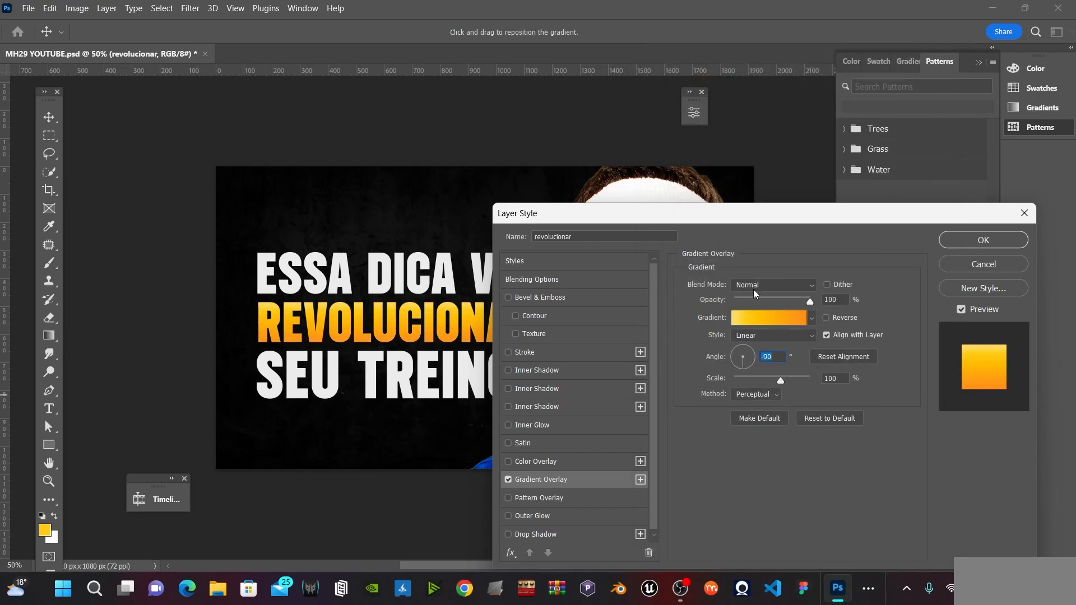
{"action": "left_click", "coordinate": [746, 323]}
{"action": "left_click_drag", "start_coordinate": [708, 468], "coordinate": [736, 469]}
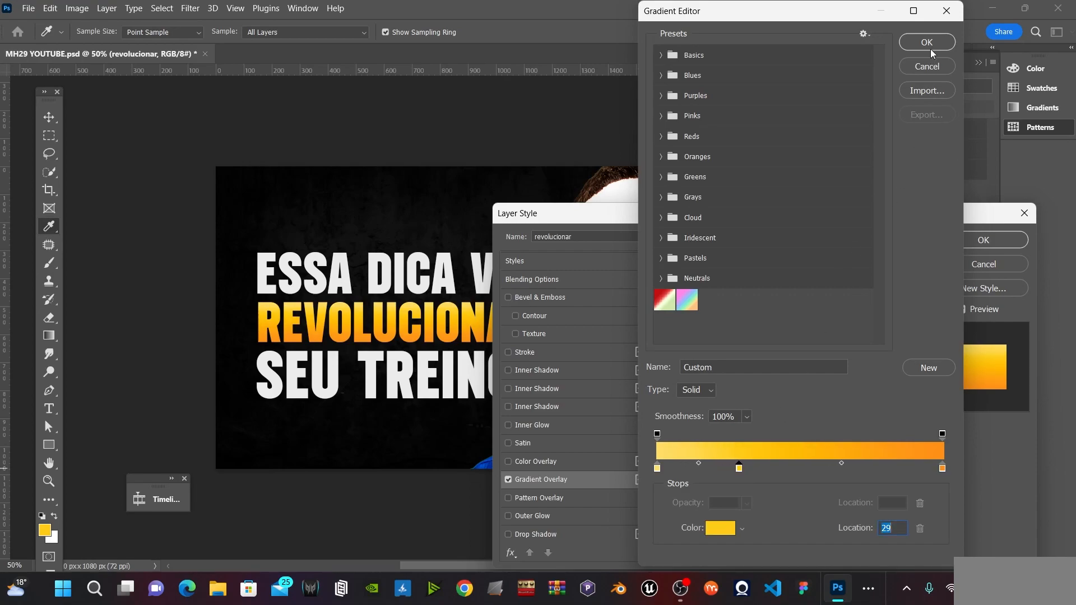
{"action": "left_click", "coordinate": [930, 46]}
Add an Outer Glow effect to the revolucionar layer with the glow colour ffcb17
{"action": "left_click_drag", "start_coordinate": [823, 227], "coordinate": [925, 183]}
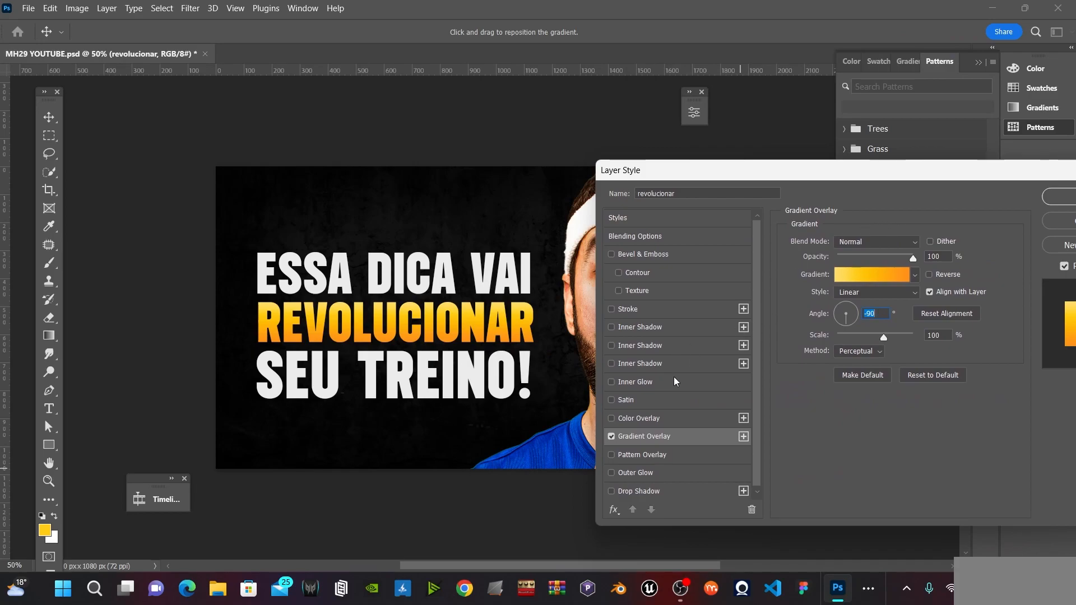
{"action": "left_click", "coordinate": [612, 473]}
{"action": "left_click", "coordinate": [644, 474]}
{"action": "left_click", "coordinate": [822, 292]}
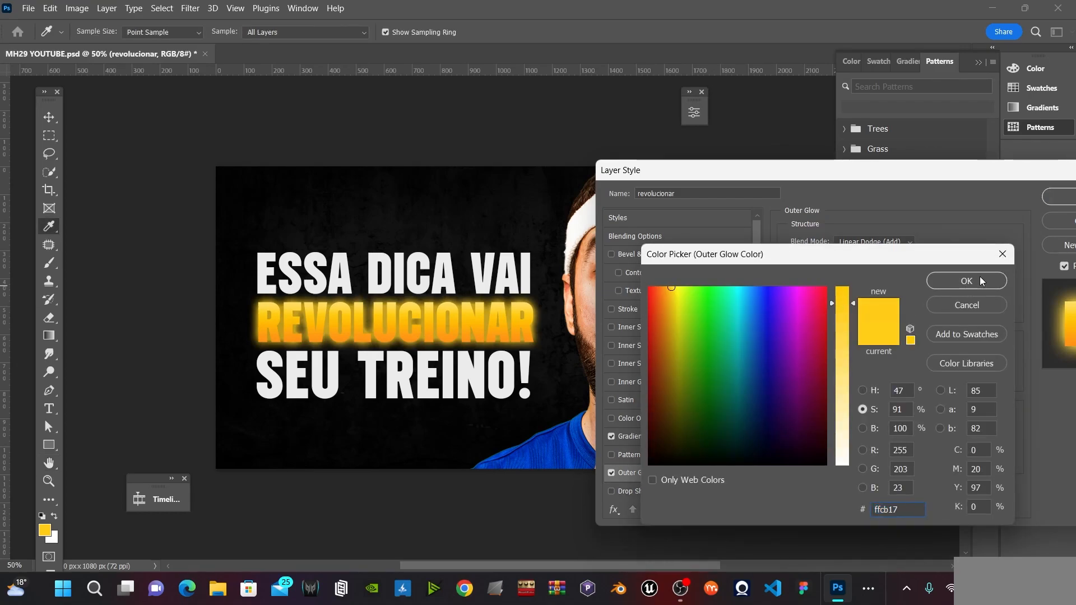
{"action": "left_click", "coordinate": [979, 277]}
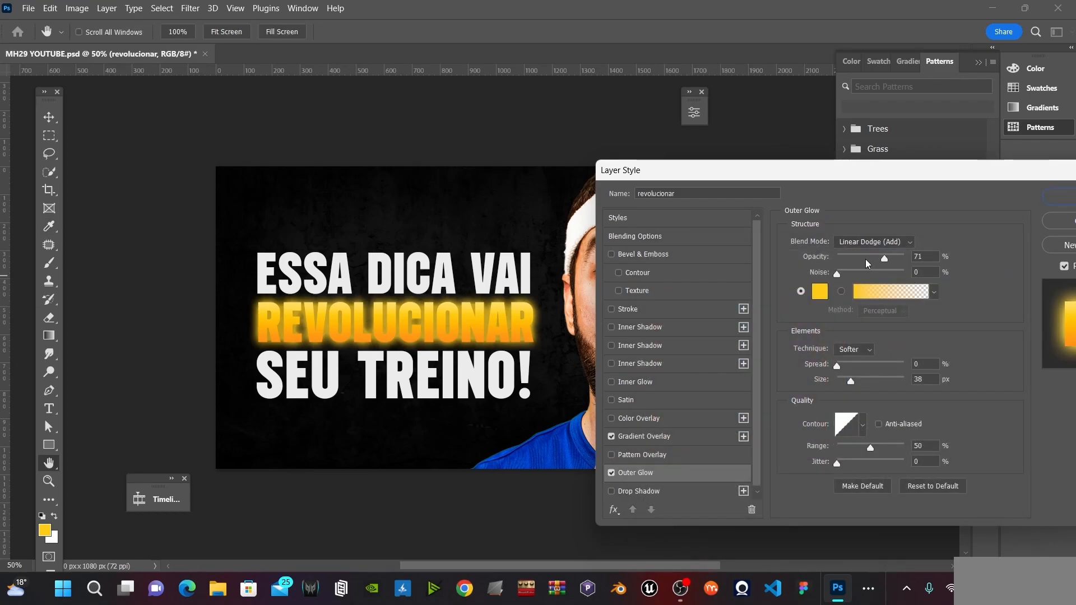
Try a subtle Outer Glow with 33% opacity and a size of 7 px
{"action": "left_click_drag", "start_coordinate": [869, 261], "coordinate": [858, 259]}
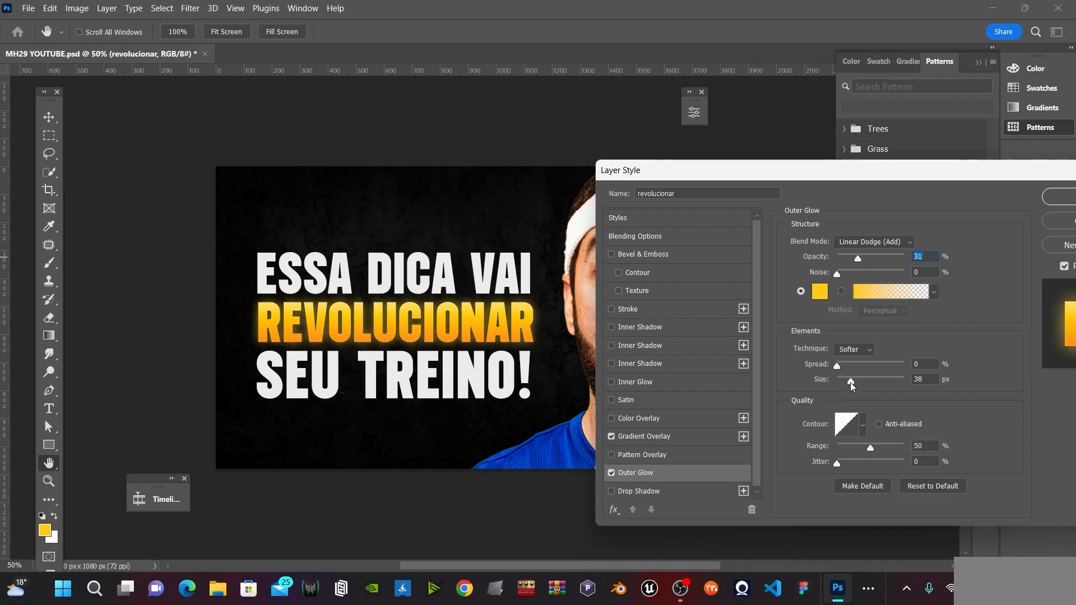
{"action": "left_click_drag", "start_coordinate": [851, 386], "coordinate": [844, 382]}
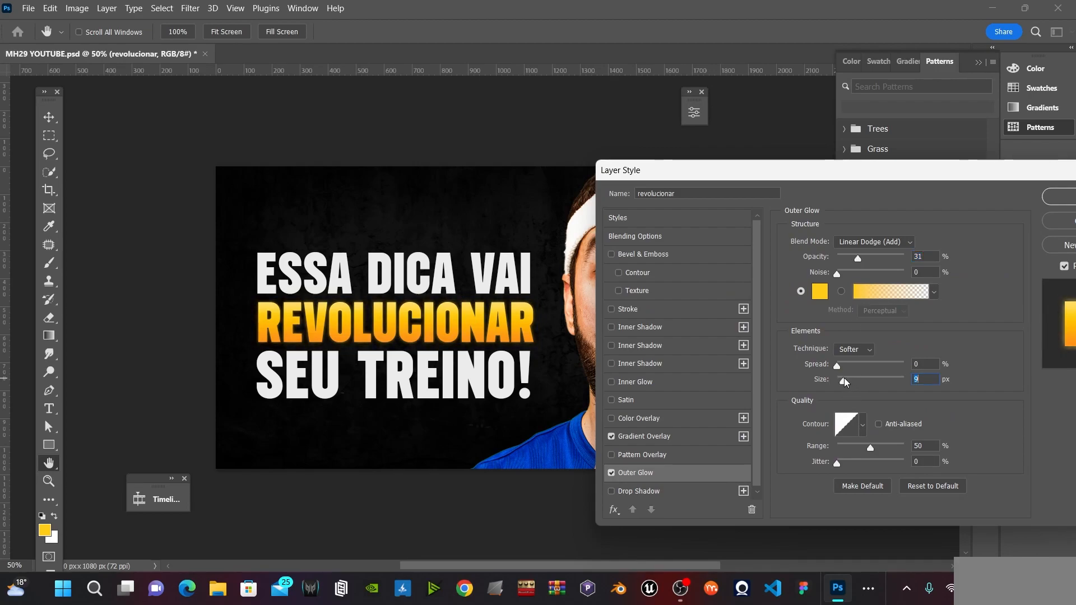
{"action": "left_click", "coordinate": [868, 256]}
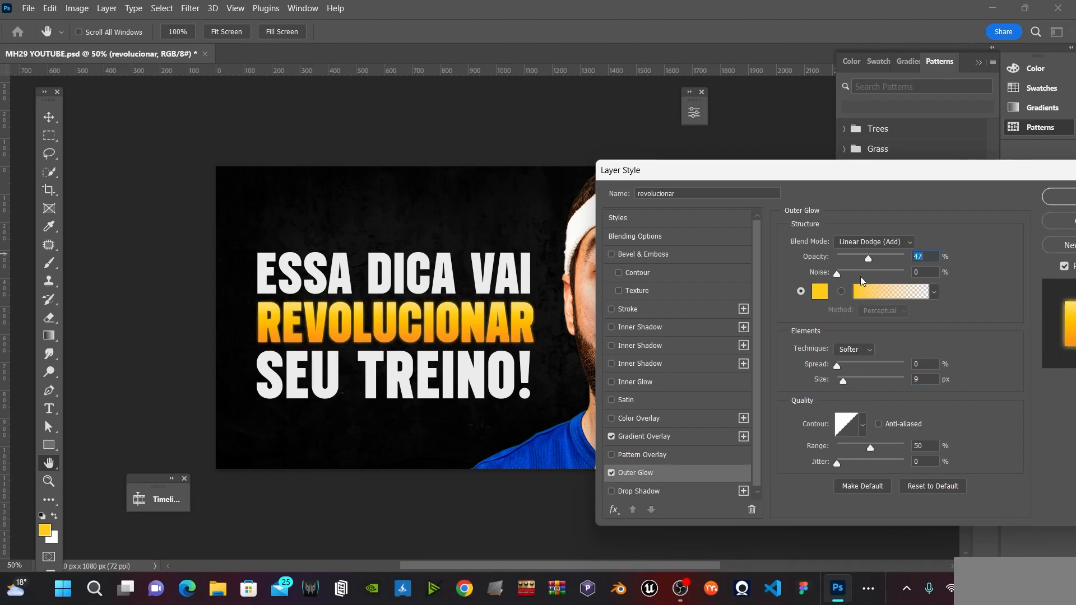
{"action": "left_click", "coordinate": [860, 256]}
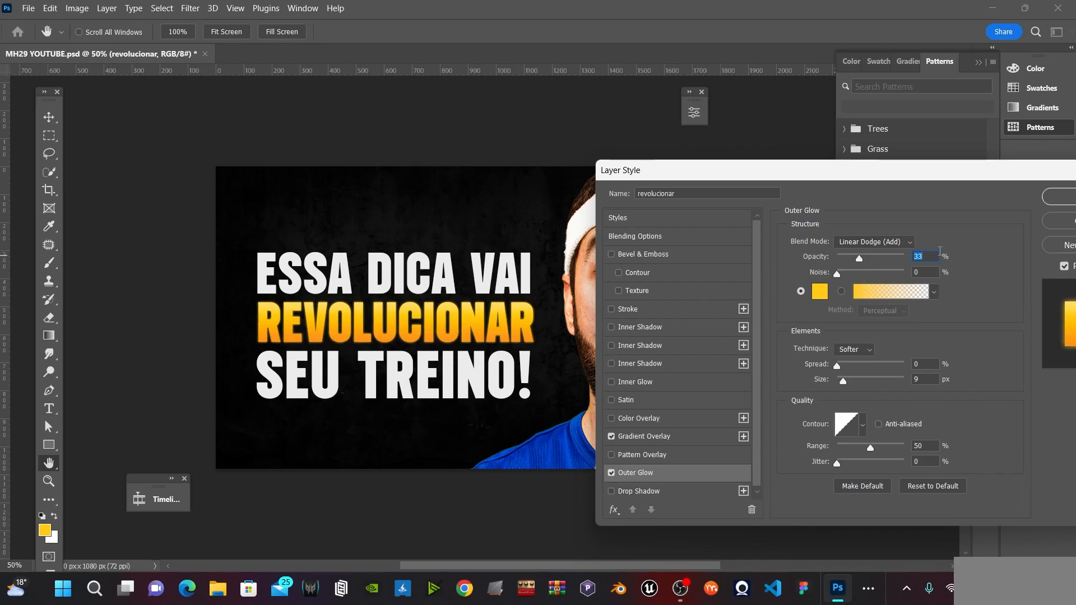
{"action": "left_click_drag", "start_coordinate": [842, 382], "coordinate": [842, 380]}
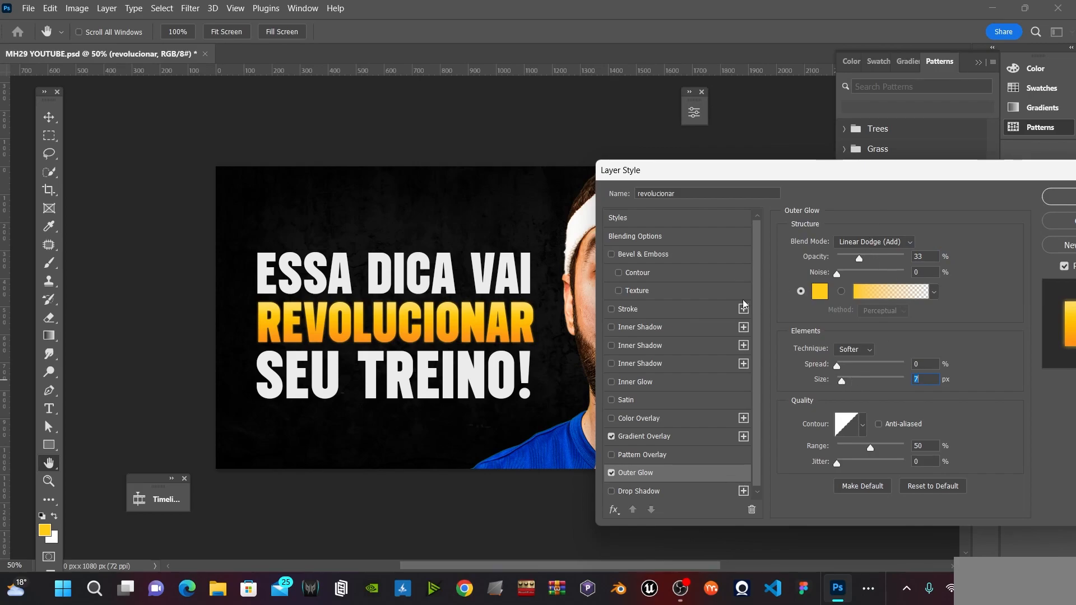
Set the Outer Glow size to 40 px and opacity to 16%, compare the text with and without it, and apply the layer style
{"action": "left_click", "coordinate": [618, 474]}
{"action": "left_click", "coordinate": [616, 475]}
{"action": "left_click", "coordinate": [856, 379]}
{"action": "left_click_drag", "start_coordinate": [855, 379], "coordinate": [852, 378]}
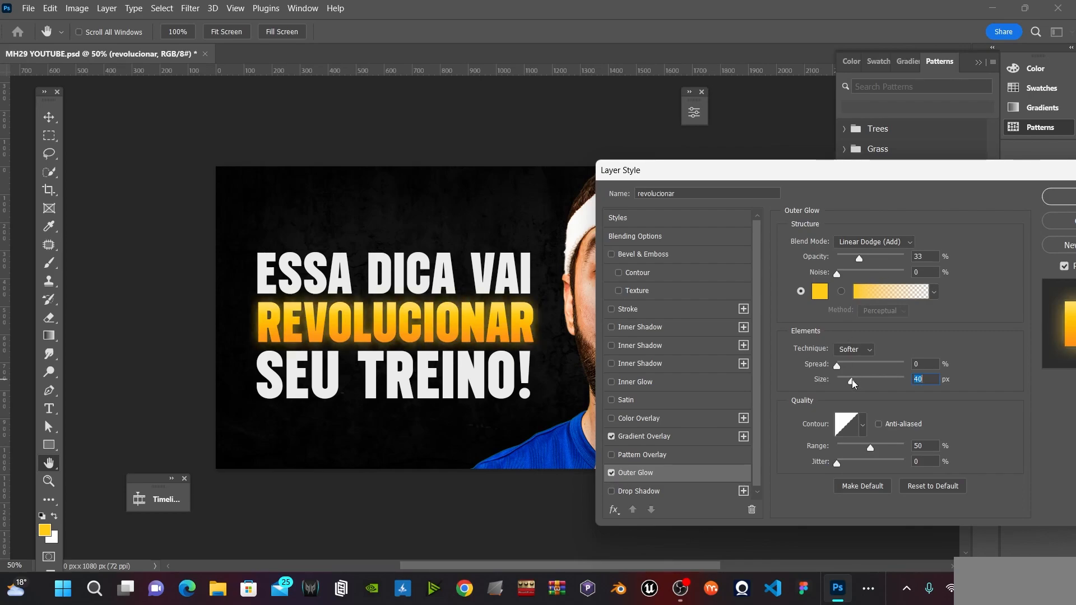
{"action": "left_click", "coordinate": [848, 256]}
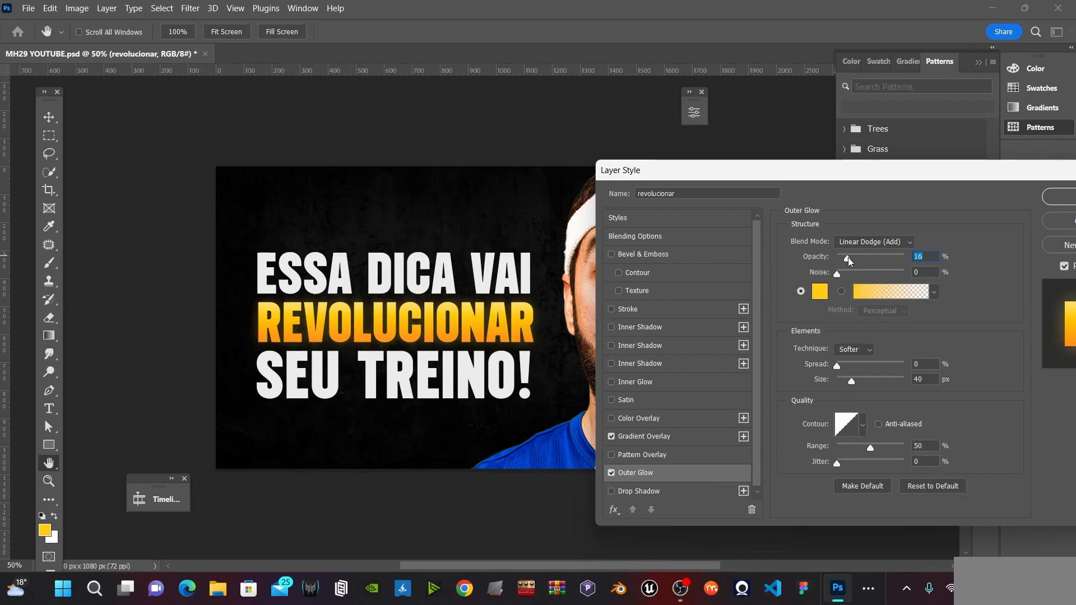
{"action": "left_click", "coordinate": [613, 472]}
{"action": "left_click", "coordinate": [613, 473]}
{"action": "left_click_drag", "start_coordinate": [845, 170], "coordinate": [661, 144]}
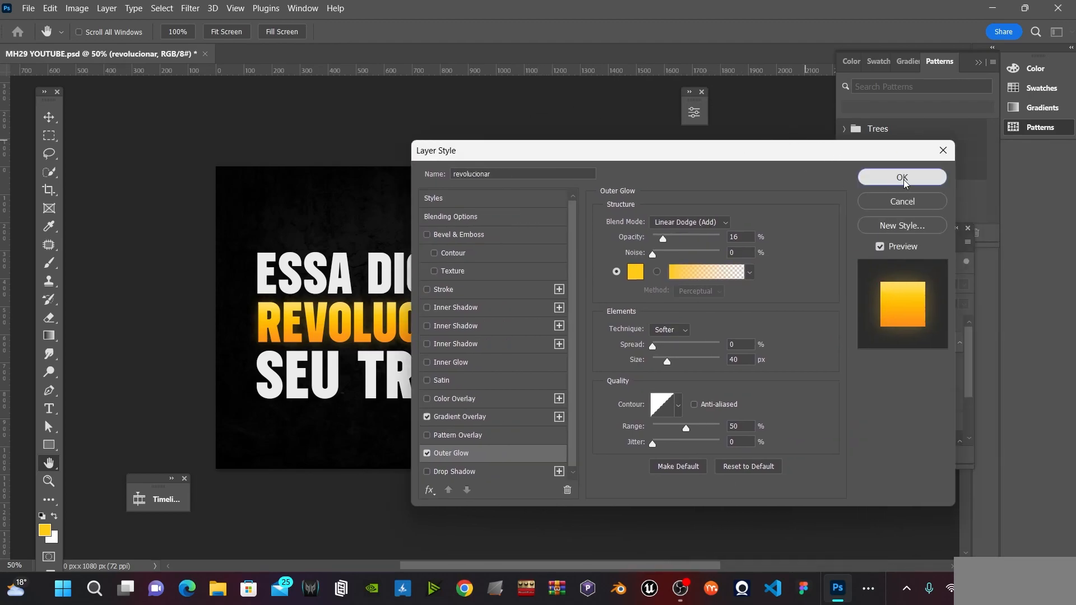
{"action": "left_click", "coordinate": [902, 179]}
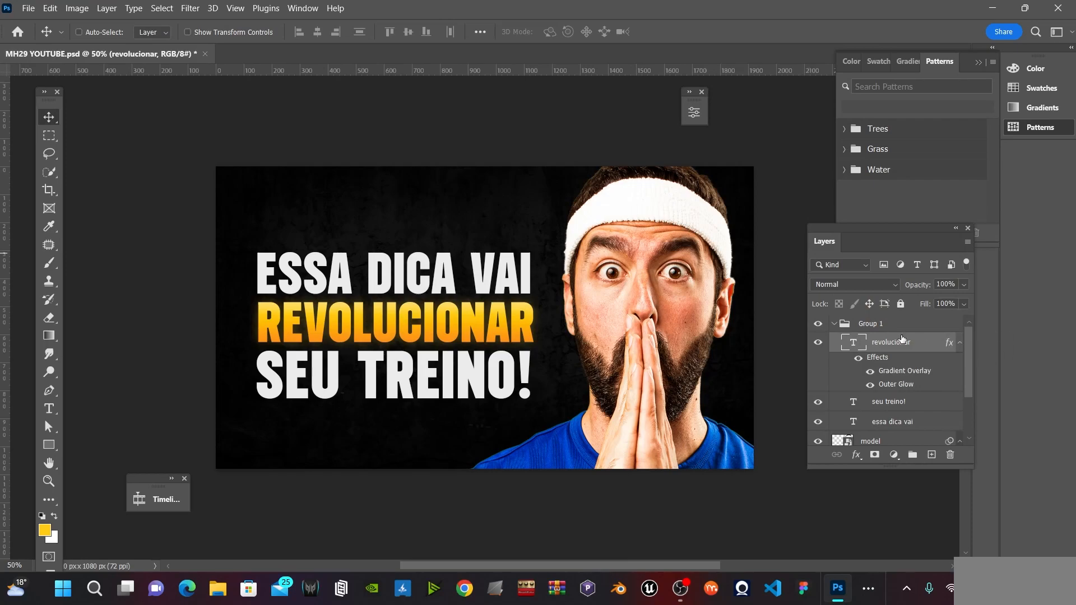
Skew the headline group vertically so its lines slant upward toward the model, and save the file
{"action": "left_click", "coordinate": [881, 326]}
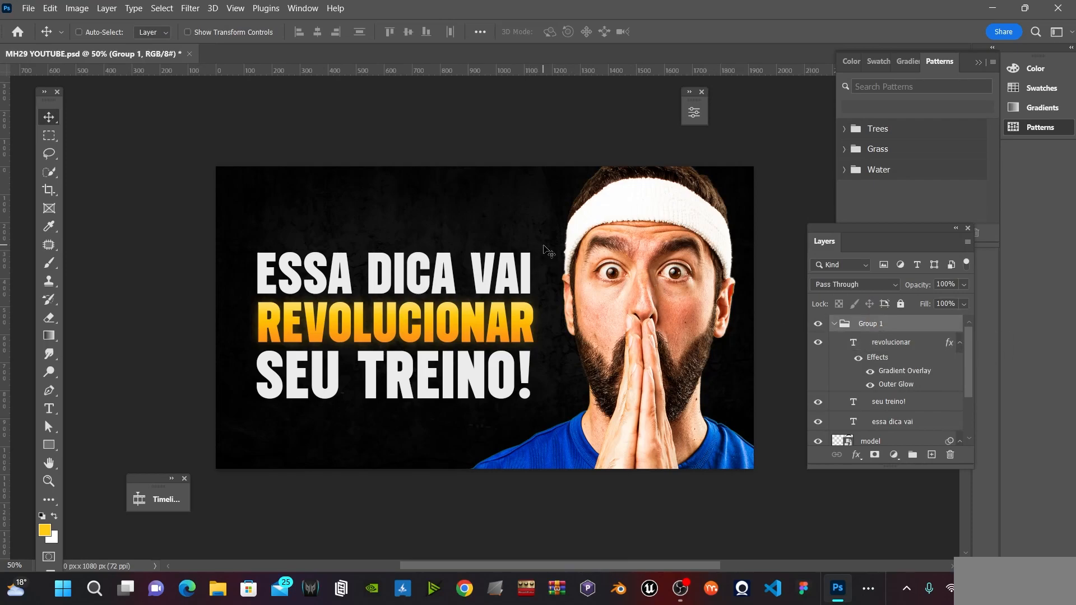
{"action": "key", "text": "ctrl+t"}
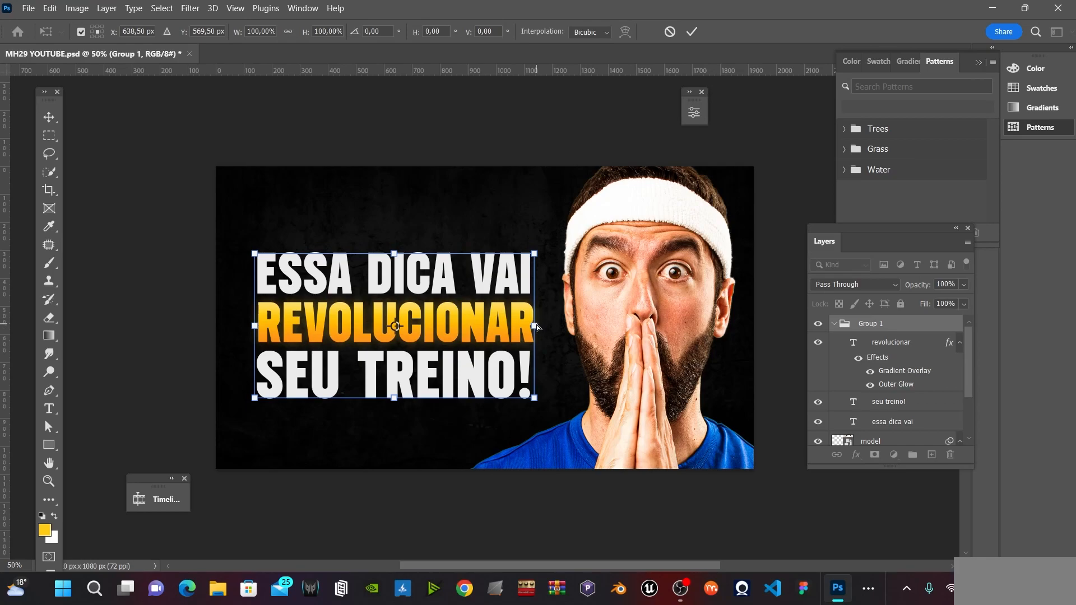
{"action": "left_click_drag", "start_coordinate": [539, 325], "coordinate": [488, 315]}
{"action": "key", "text": "Return"}
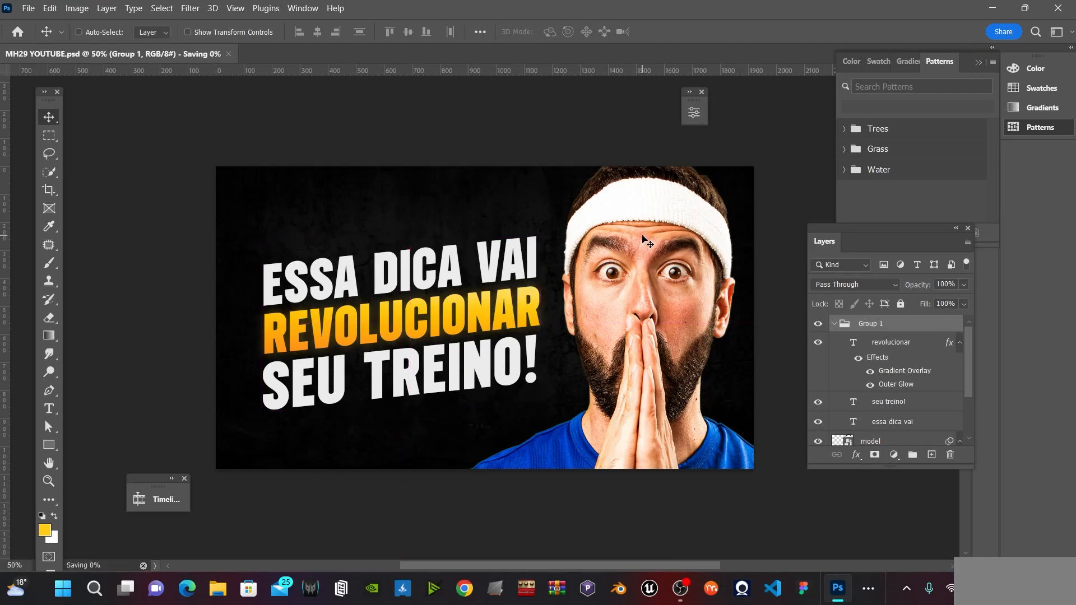
Try recolouring the essa dica vai text layer with the yellow ffcb17
{"action": "key", "text": "space"}
{"action": "left_click_drag", "start_coordinate": [559, 284], "coordinate": [538, 287]}
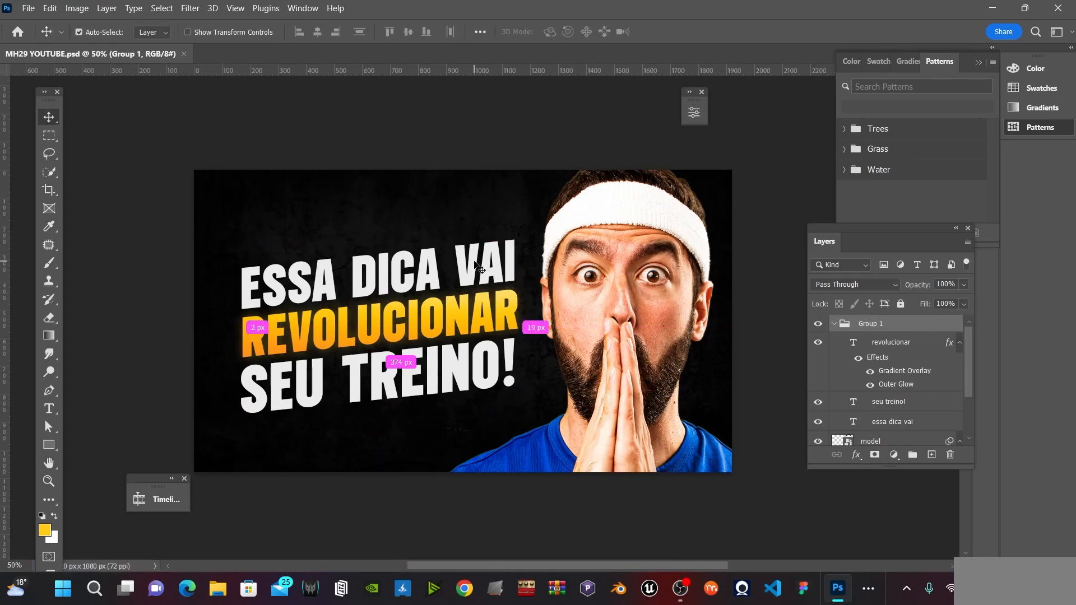
{"action": "left_click", "coordinate": [891, 421]}
{"action": "double_click", "coordinate": [854, 424]}
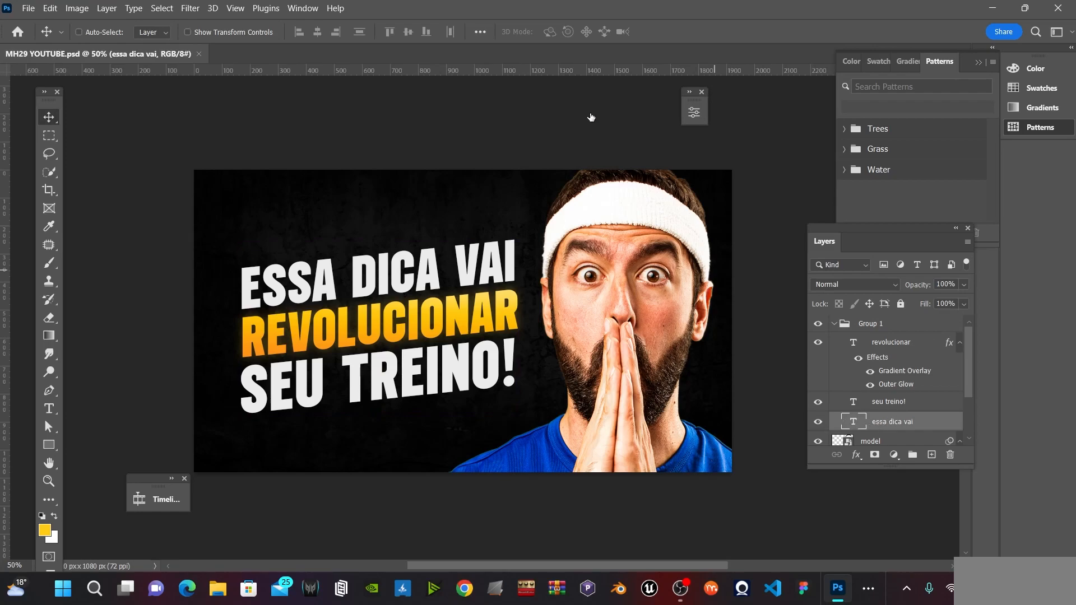
{"action": "left_click", "coordinate": [558, 31]}
{"action": "type", "text": "ffcb17"}
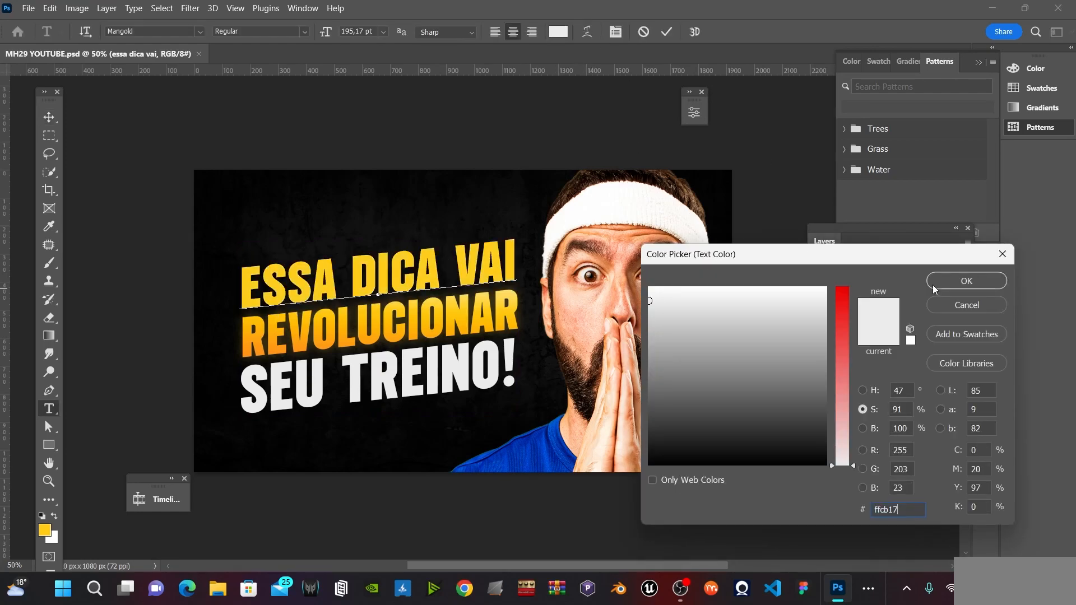
{"action": "left_click", "coordinate": [954, 283]}
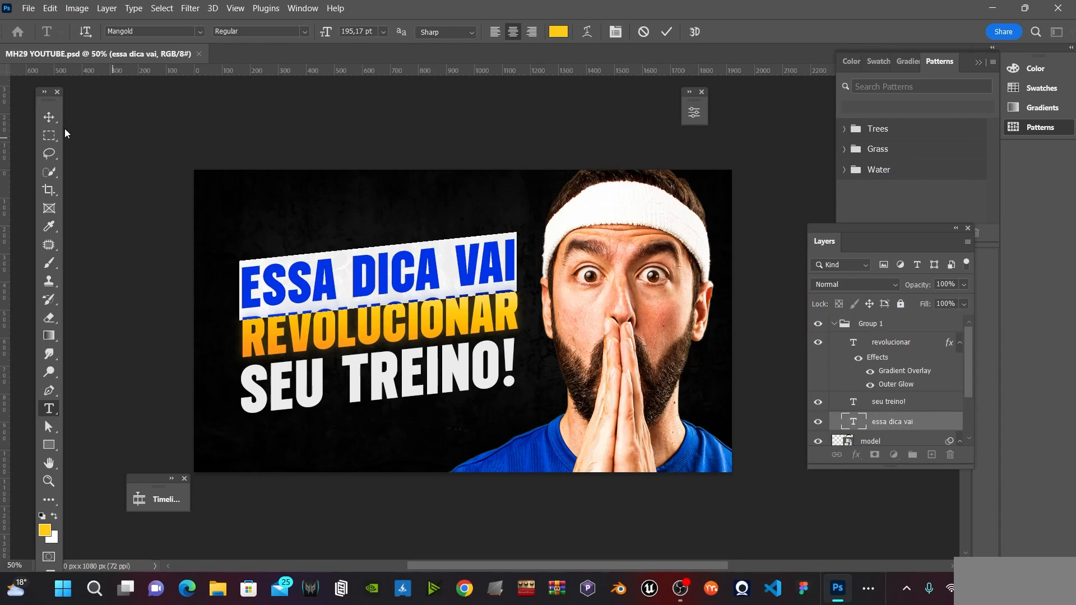
{"action": "left_click", "coordinate": [50, 117]}
Try recolouring the seu treino! text layer with the same yellow ffcb17 as the line above
{"action": "left_click", "coordinate": [460, 364]}
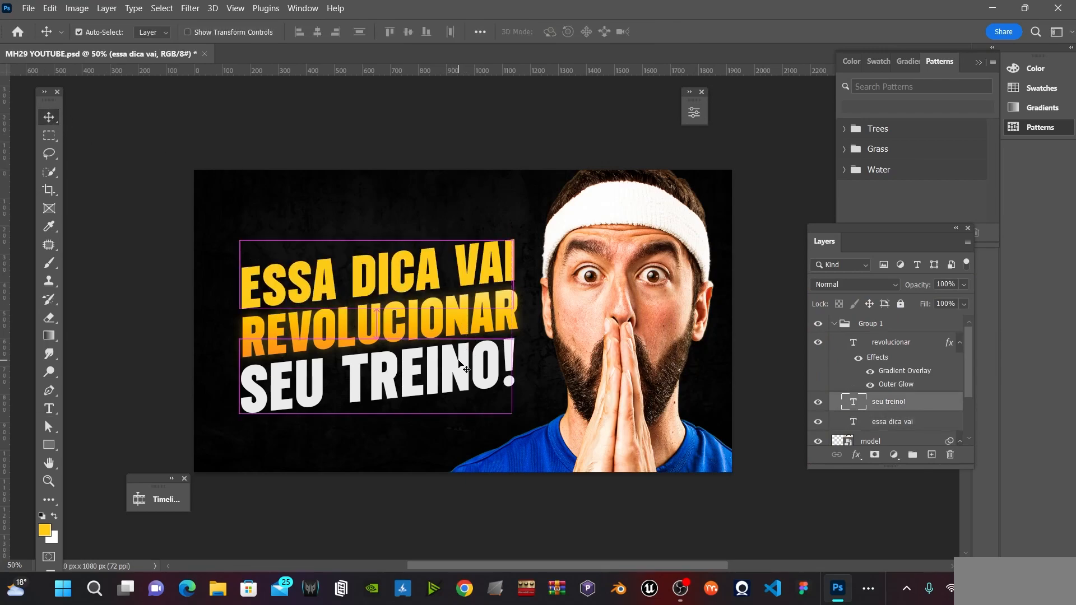
{"action": "double_click", "coordinate": [854, 401]}
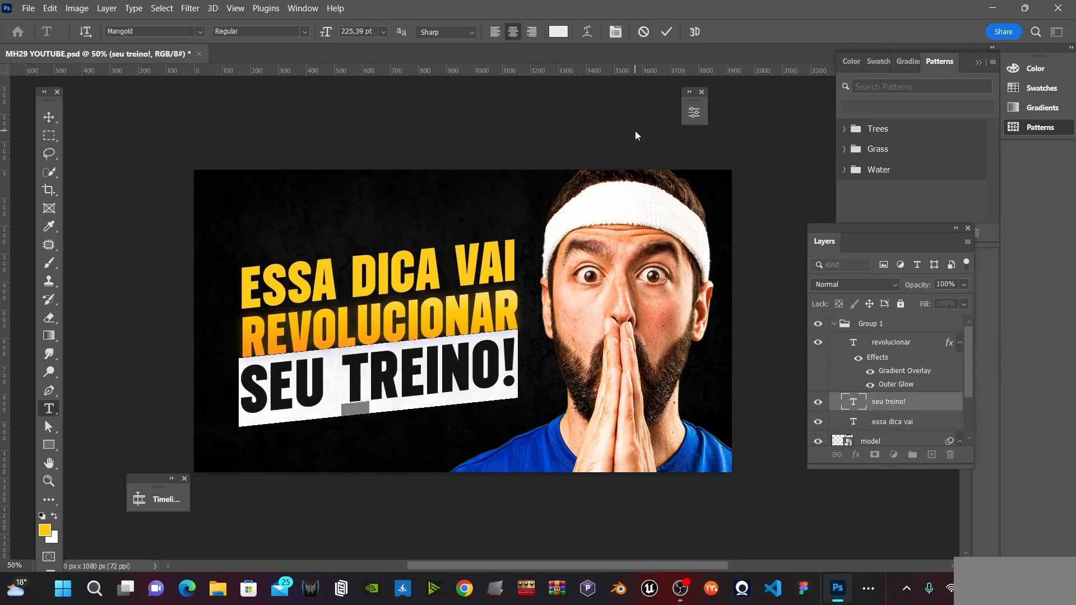
{"action": "left_click", "coordinate": [563, 36]}
{"action": "left_click", "coordinate": [485, 261]}
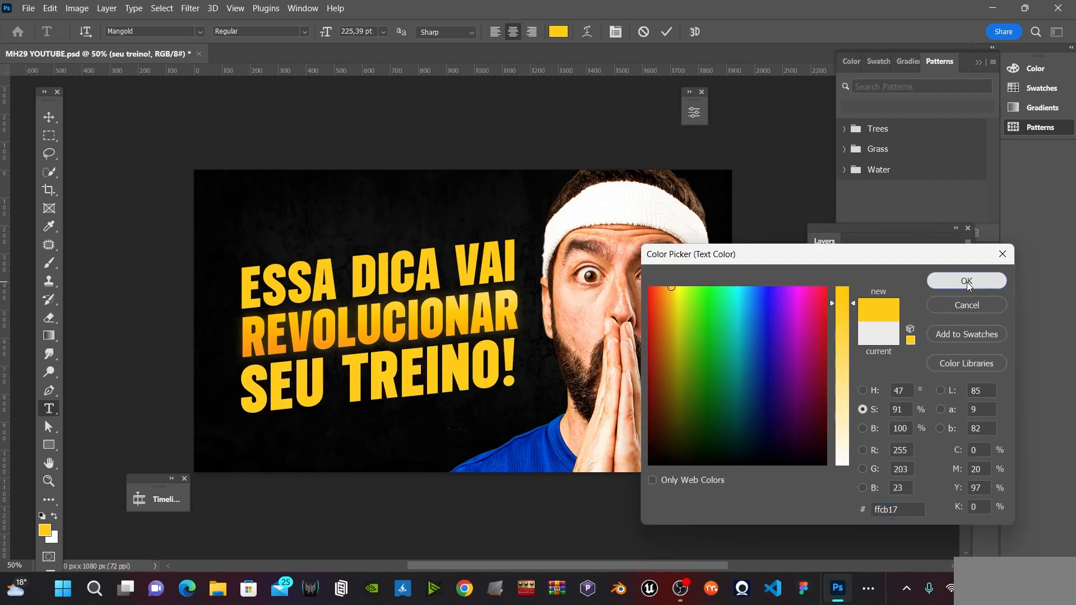
{"action": "left_click", "coordinate": [966, 280]}
{"action": "left_click", "coordinate": [48, 118]}
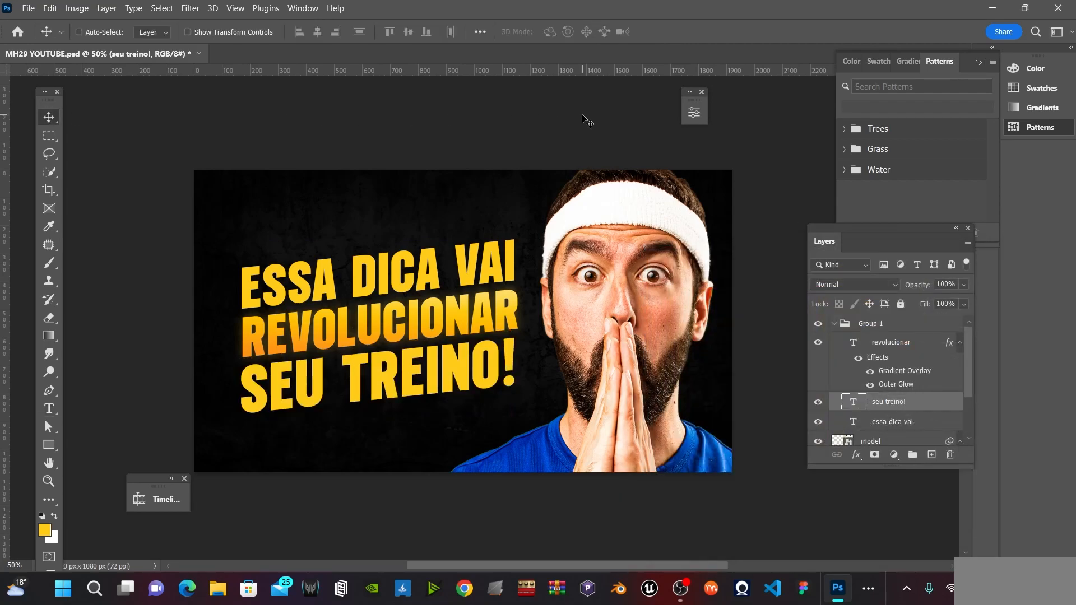
Undo the yellow recolouring of both the seu treino! and essa dica vai text layers
{"action": "key", "text": "ctrl+z"}
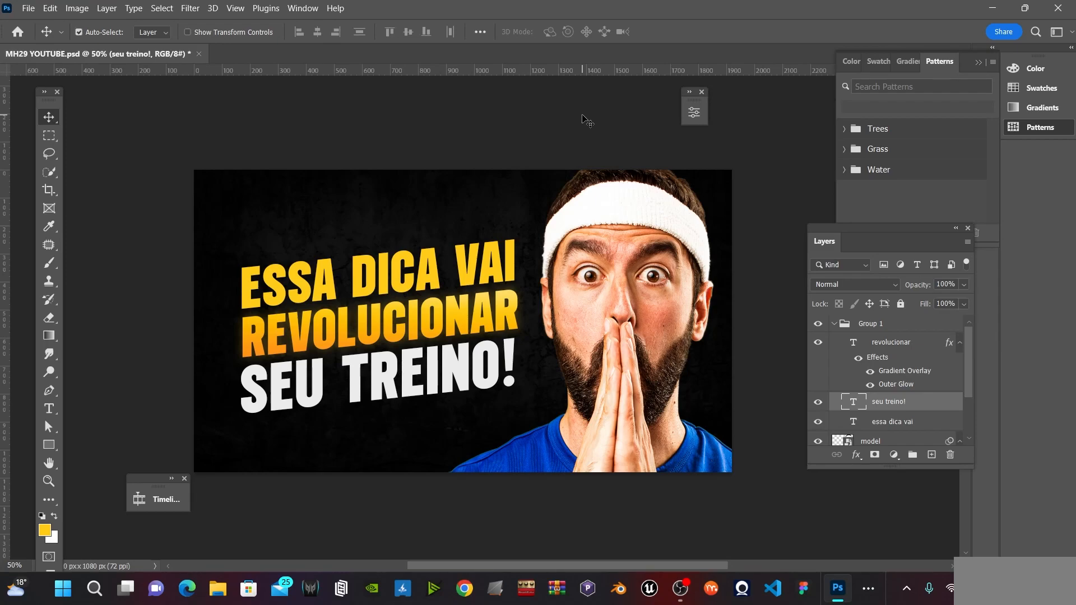
{"action": "key", "text": "ctrl+z"}
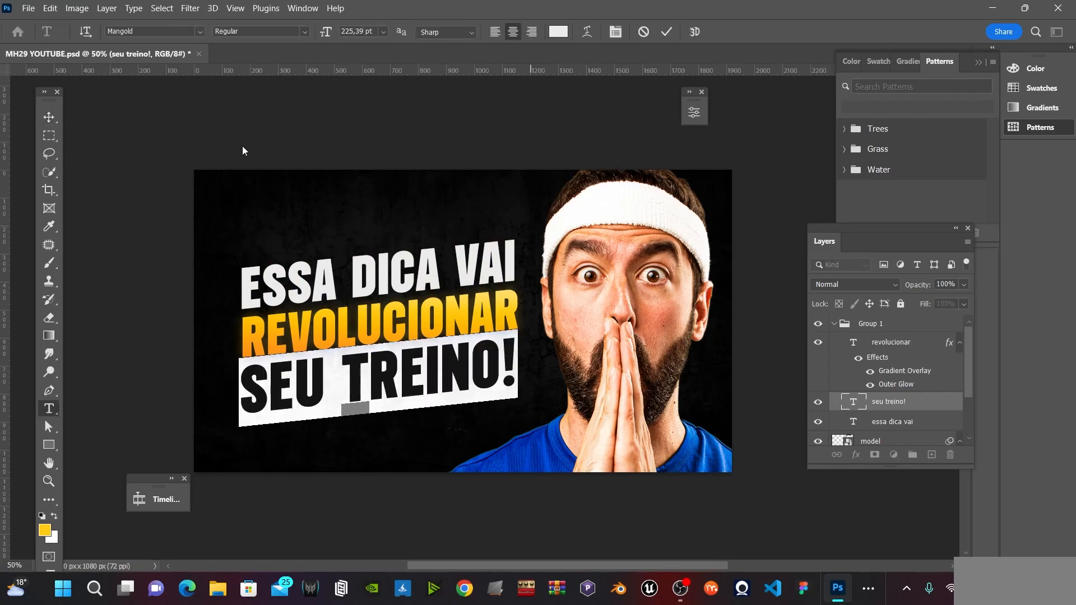
Recolour the essa dica vai text layer with yellow sampled from the word REVOLUCIONAR
{"action": "left_click", "coordinate": [49, 116]}
{"action": "left_click", "coordinate": [854, 419]}
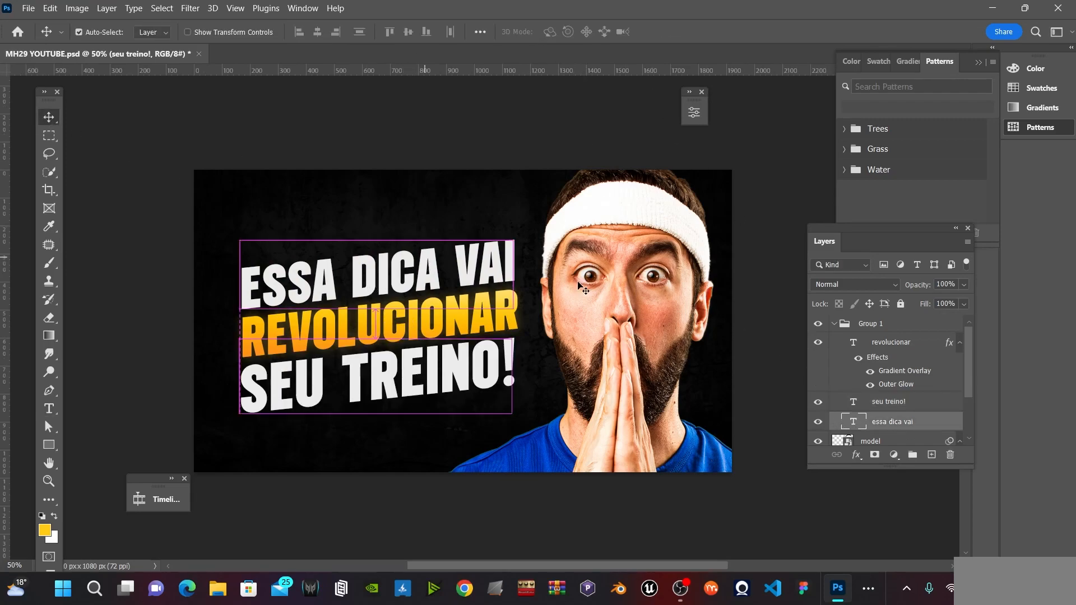
{"action": "double_click", "coordinate": [860, 426]}
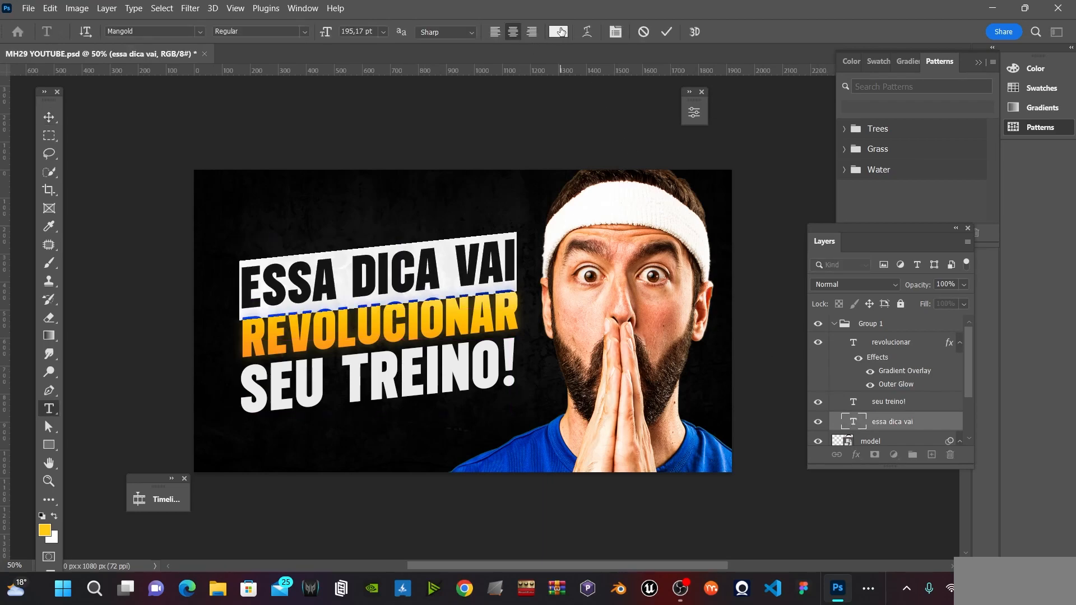
{"action": "left_click", "coordinate": [561, 32]}
{"action": "left_click", "coordinate": [499, 305]}
{"action": "left_click", "coordinate": [953, 280]}
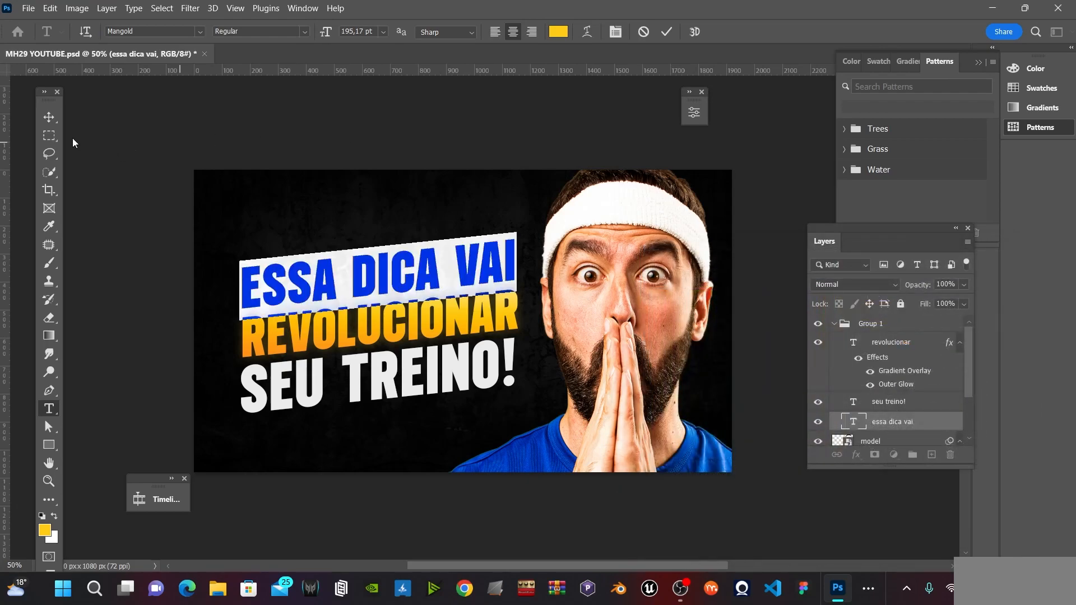
{"action": "left_click", "coordinate": [49, 117]}
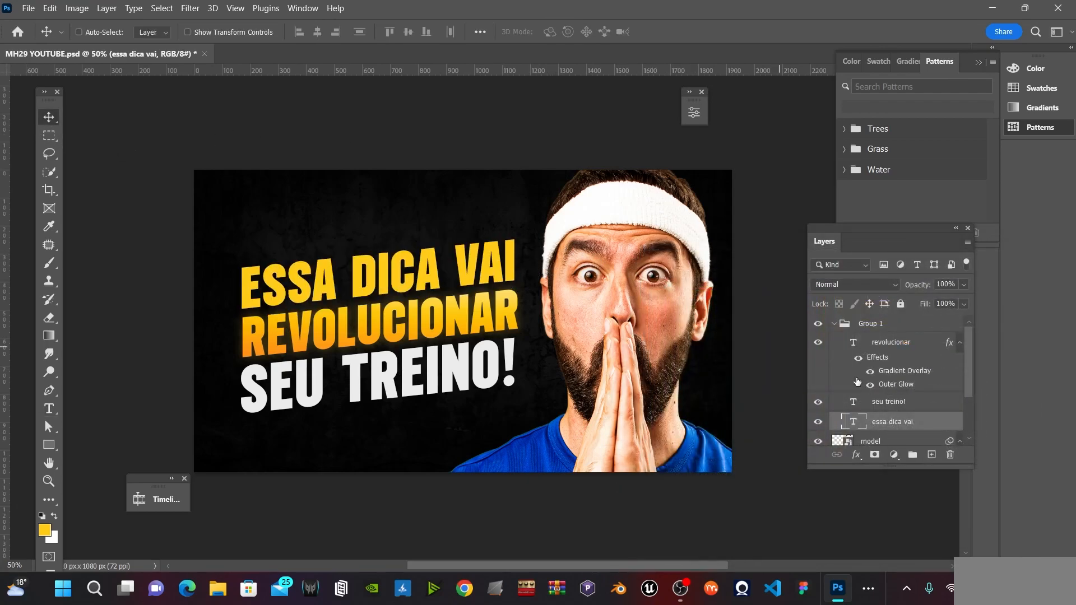
Copy the layer style of the revolucionar text layer and paste it onto the essa dica vai layer
{"action": "left_click", "coordinate": [834, 359]}
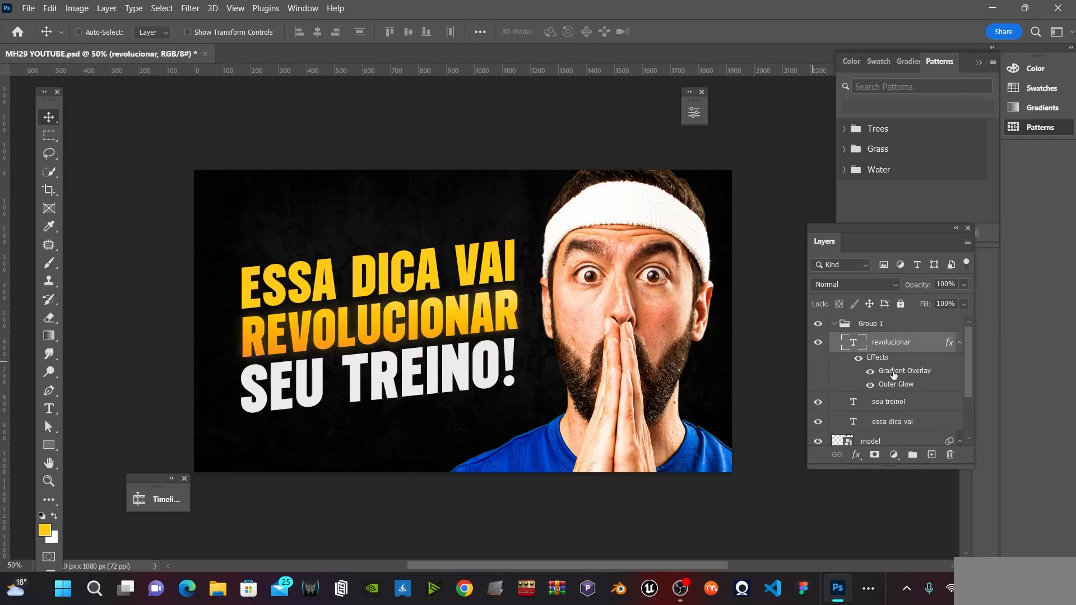
{"action": "right_click", "coordinate": [893, 350]}
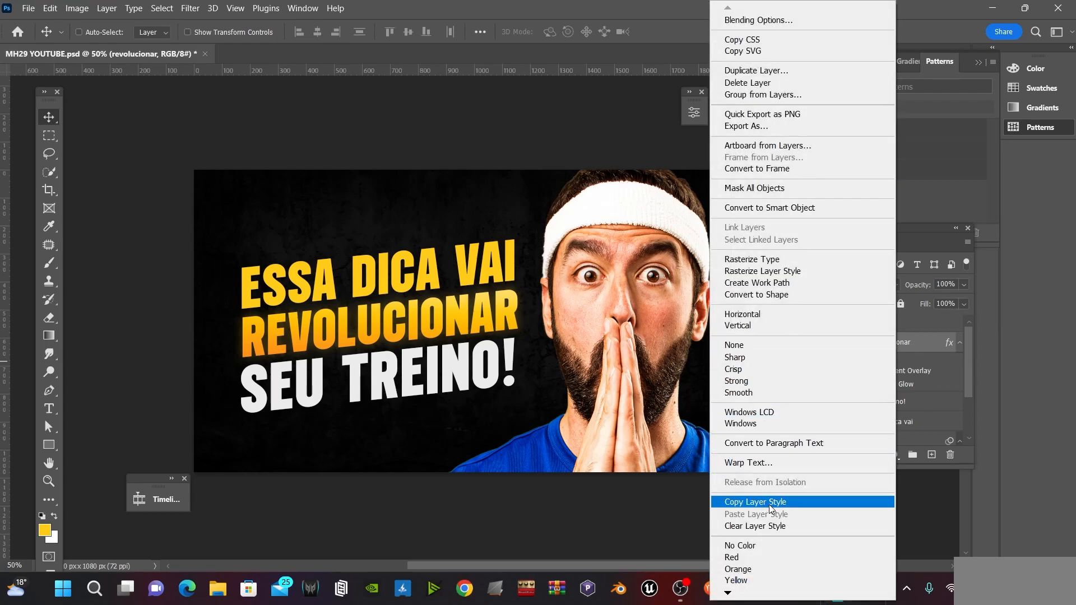
{"action": "left_click", "coordinate": [771, 508]}
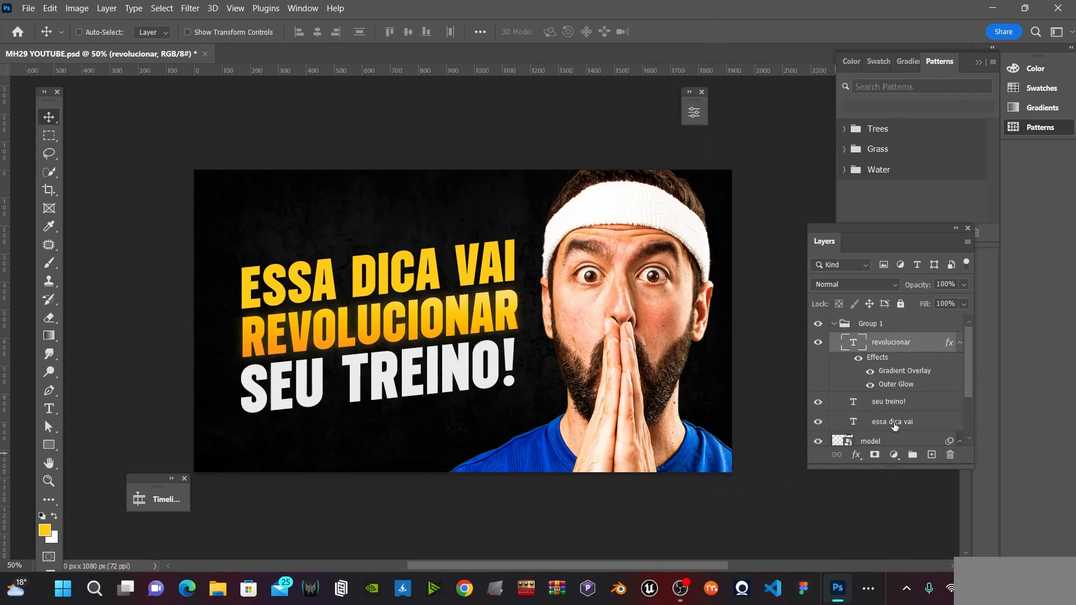
{"action": "left_click", "coordinate": [895, 425]}
{"action": "right_click", "coordinate": [896, 425]}
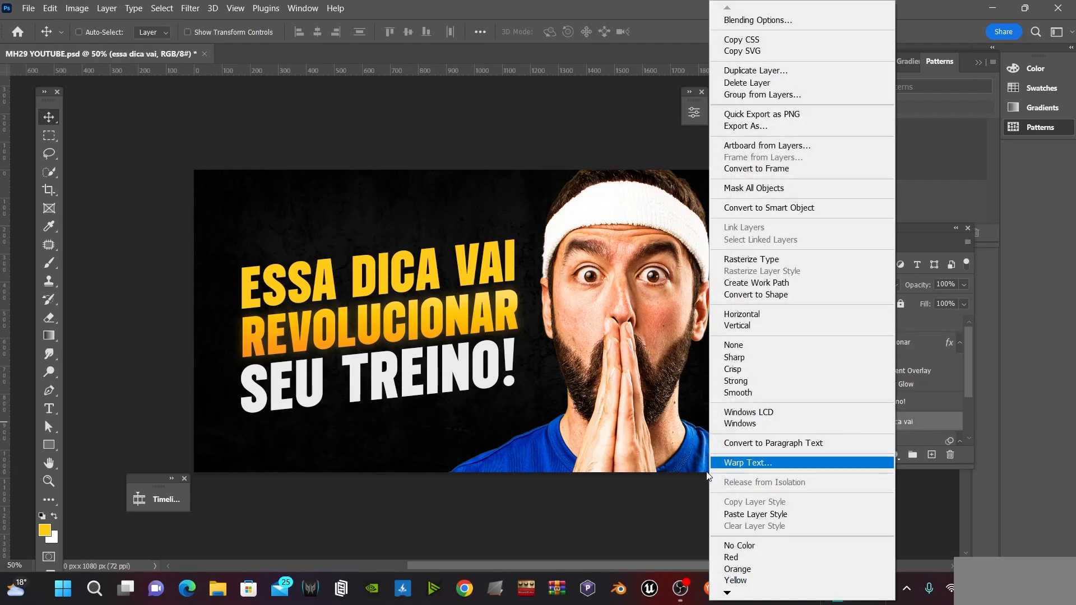
{"action": "left_click", "coordinate": [747, 514]}
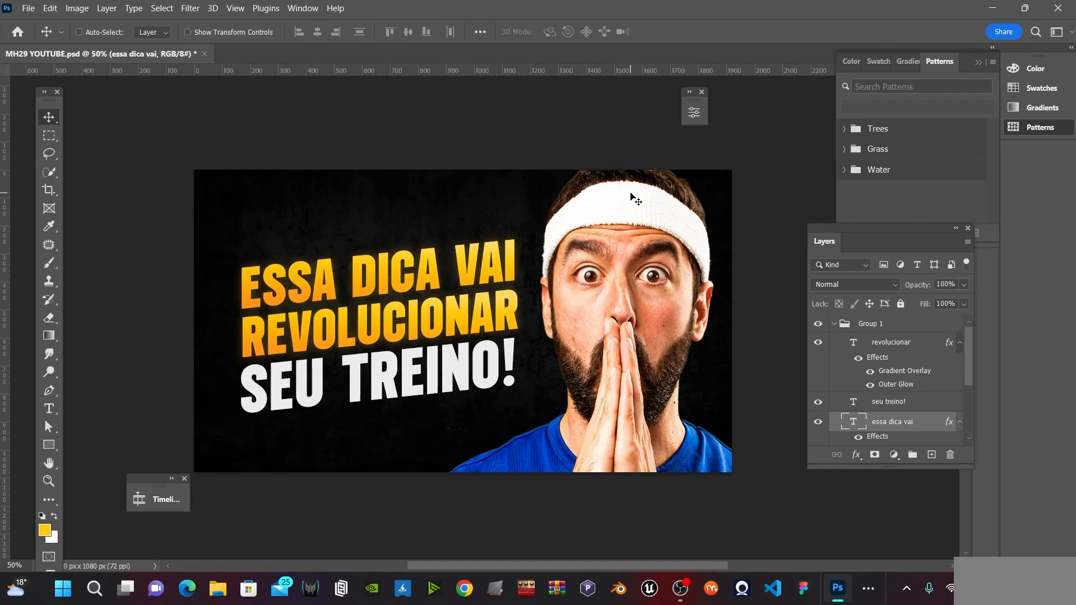
Hide the Outer Glow effect on the essa dica vai text layer, keeping its Gradient Overlay
{"action": "key", "text": "h"}
{"action": "left_click_drag", "start_coordinate": [495, 263], "coordinate": [489, 263]}
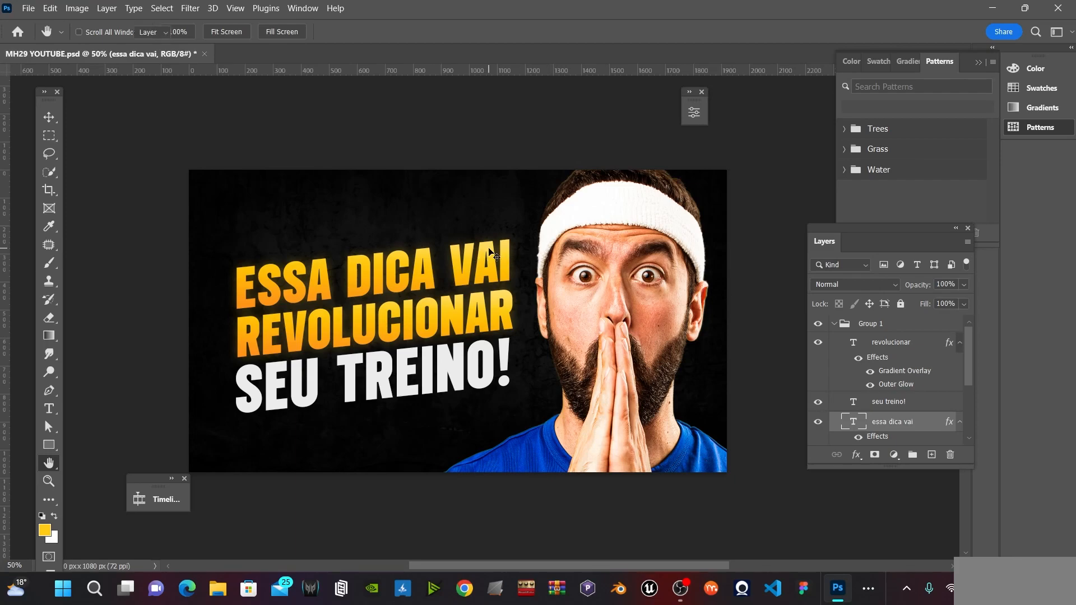
{"action": "key", "text": "v"}
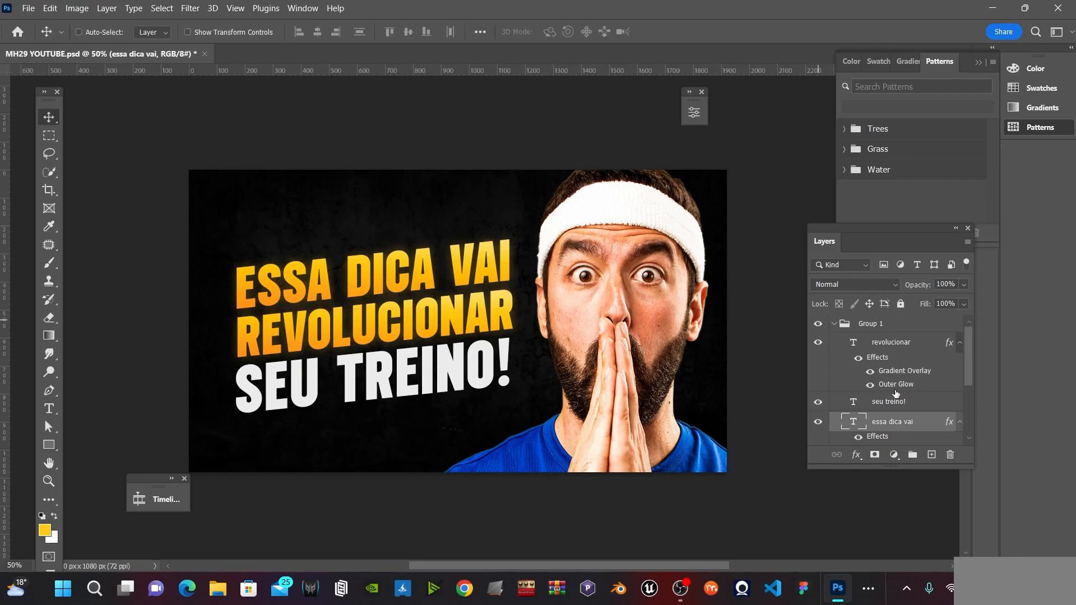
{"action": "scroll", "coordinate": [886, 407], "scroll_direction": "down", "scroll_amount": 1}
{"action": "scroll", "coordinate": [876, 422], "scroll_direction": "down", "scroll_amount": 2}
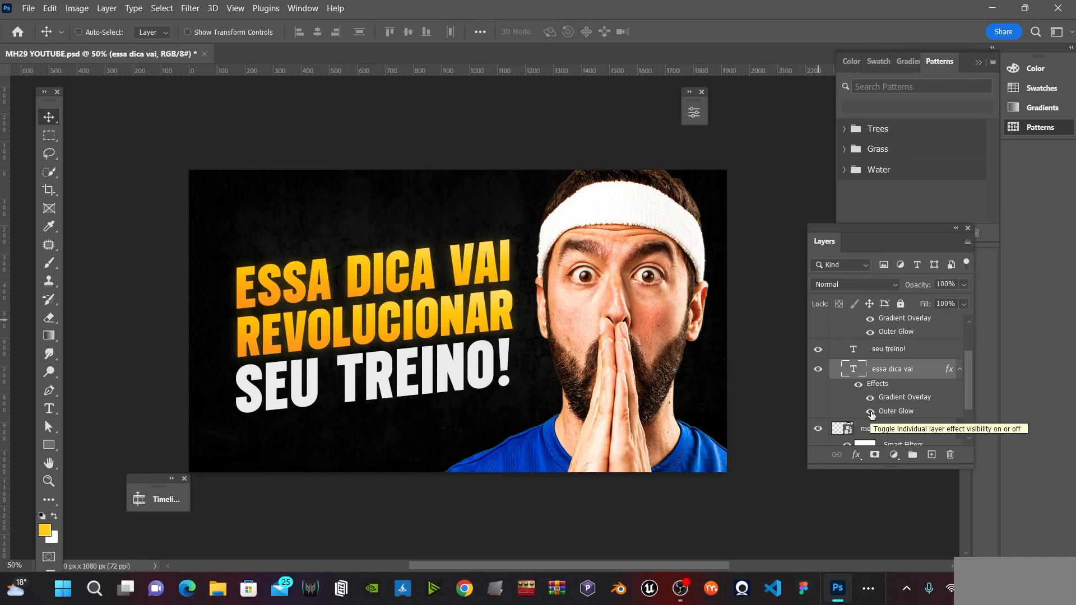
{"action": "left_click", "coordinate": [871, 413]}
Nudge the headline in Group 1 slightly upward and away from the model, and save the file
{"action": "key", "text": "h"}
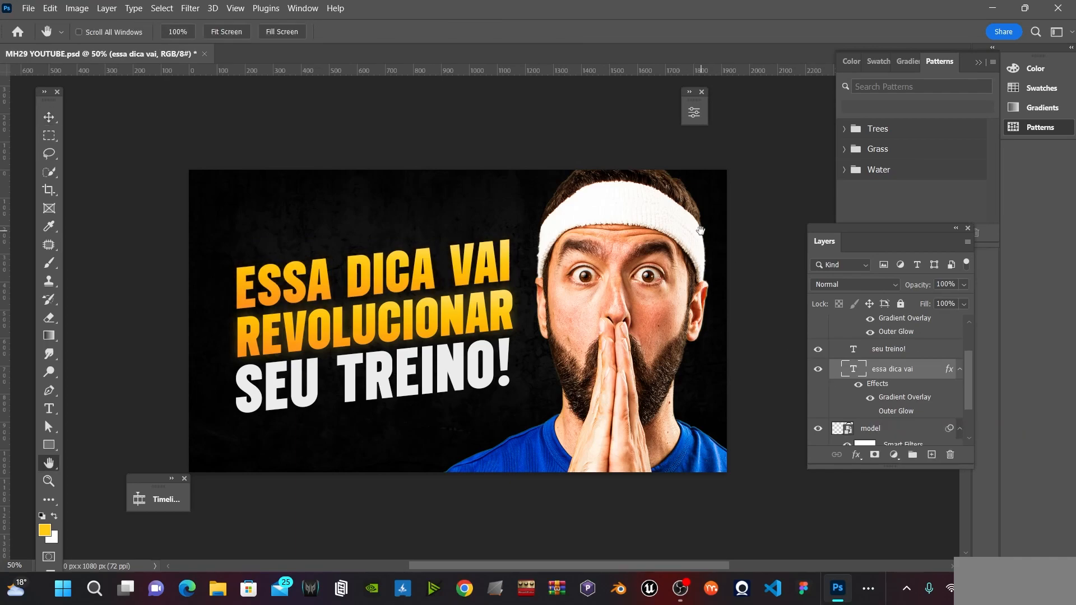
{"action": "left_click_drag", "start_coordinate": [611, 251], "coordinate": [553, 262]}
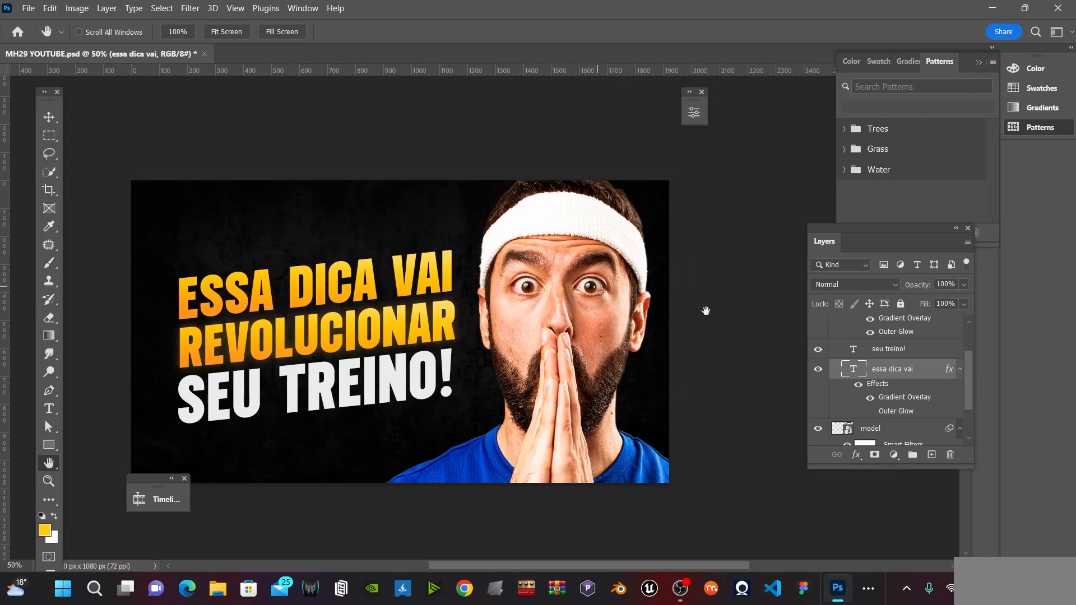
{"action": "key", "text": "v"}
{"action": "scroll", "coordinate": [891, 370], "scroll_direction": "up", "scroll_amount": 2}
{"action": "left_click", "coordinate": [874, 325]}
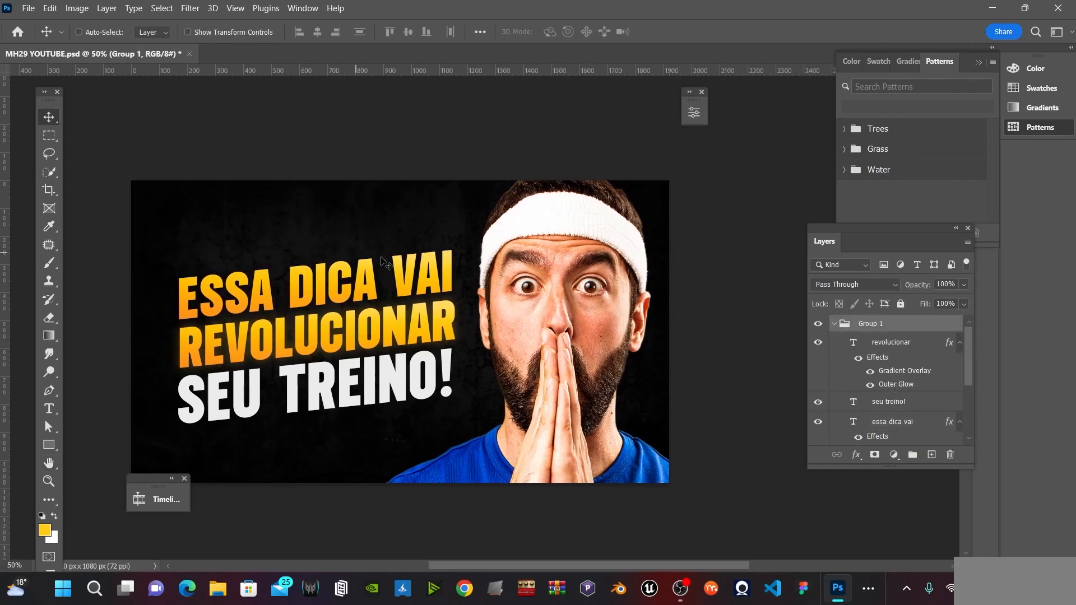
{"action": "key", "text": "Up"}
{"action": "key", "text": "Up"}
{"action": "key", "text": "Up"}
{"action": "key", "text": "Up"}
{"action": "key", "text": "Up"}
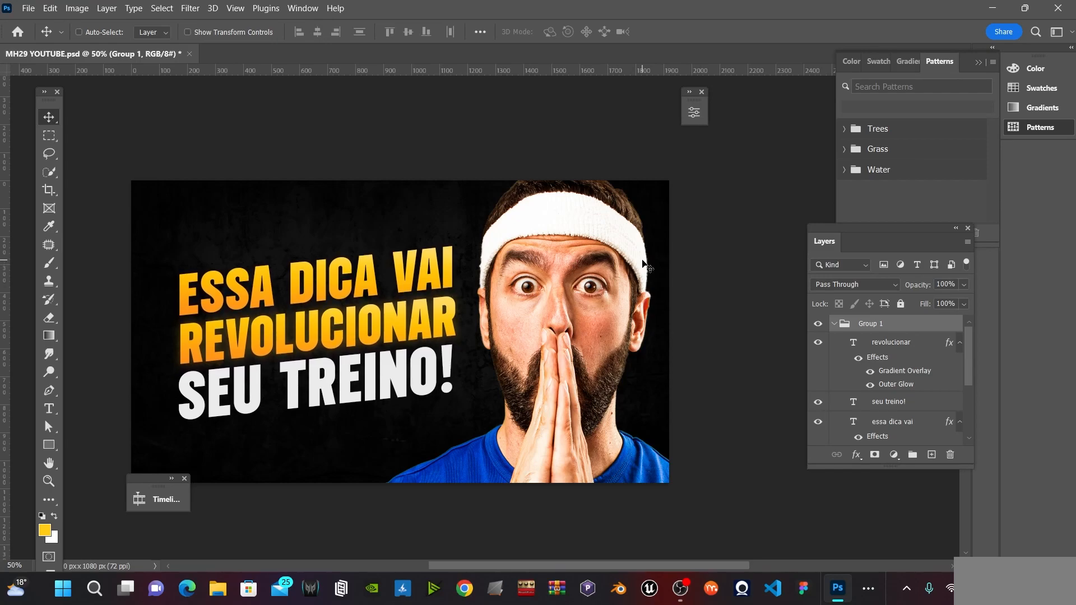
{"action": "key", "text": "Left"}
{"action": "key", "text": "Left"}
{"action": "key", "text": "Left"}
{"action": "key", "text": "Left"}
{"action": "key", "text": "Left"}
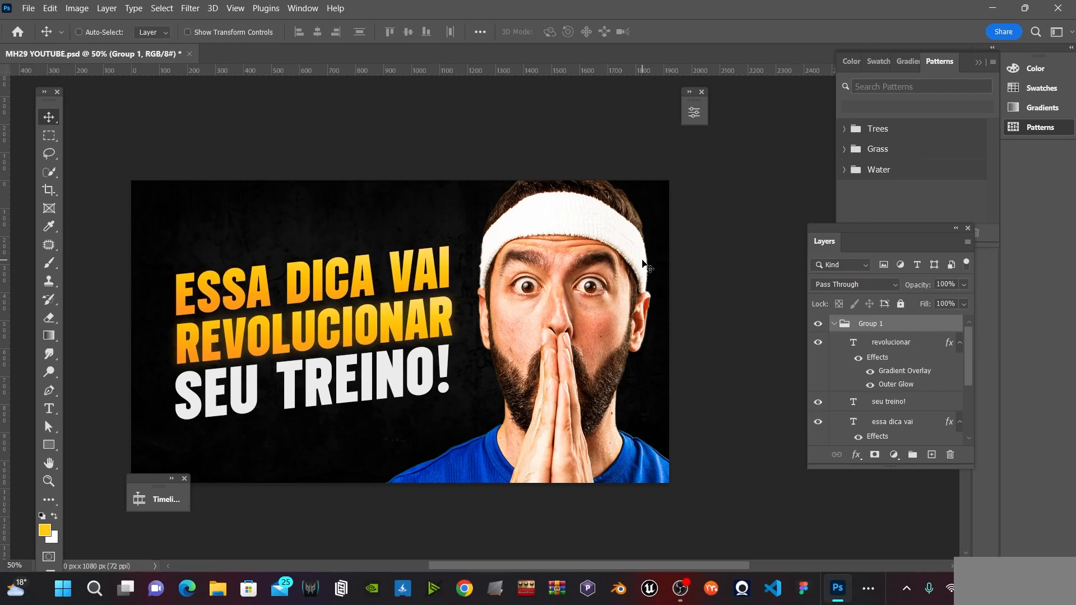
{"action": "key", "text": "ctrl+s"}
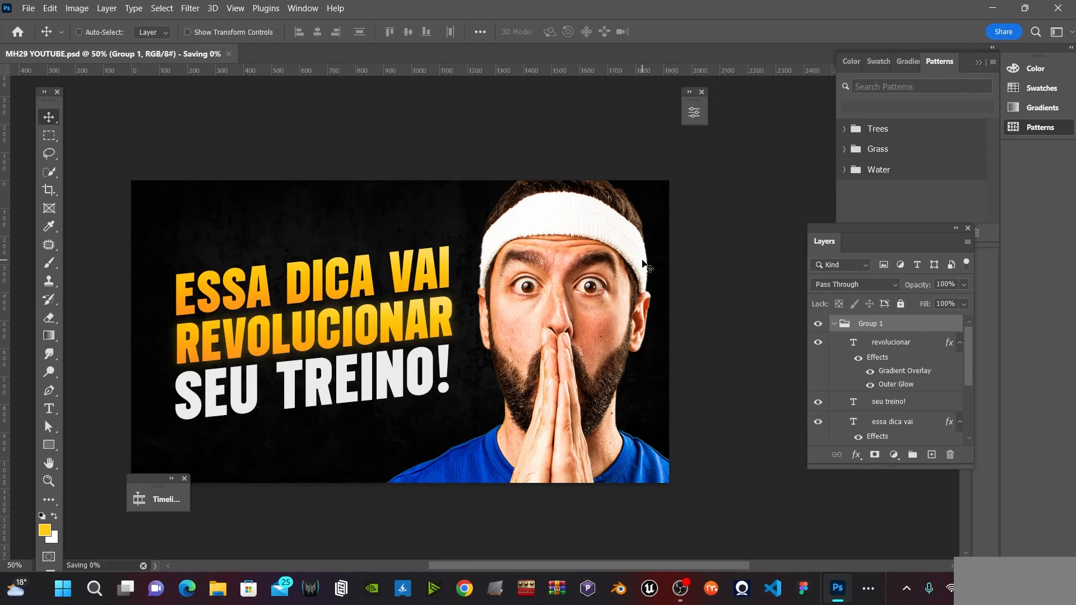
Add a new empty layer above the bg group, directly beneath the model layer
{"action": "left_click_drag", "start_coordinate": [562, 235], "coordinate": [593, 233]}
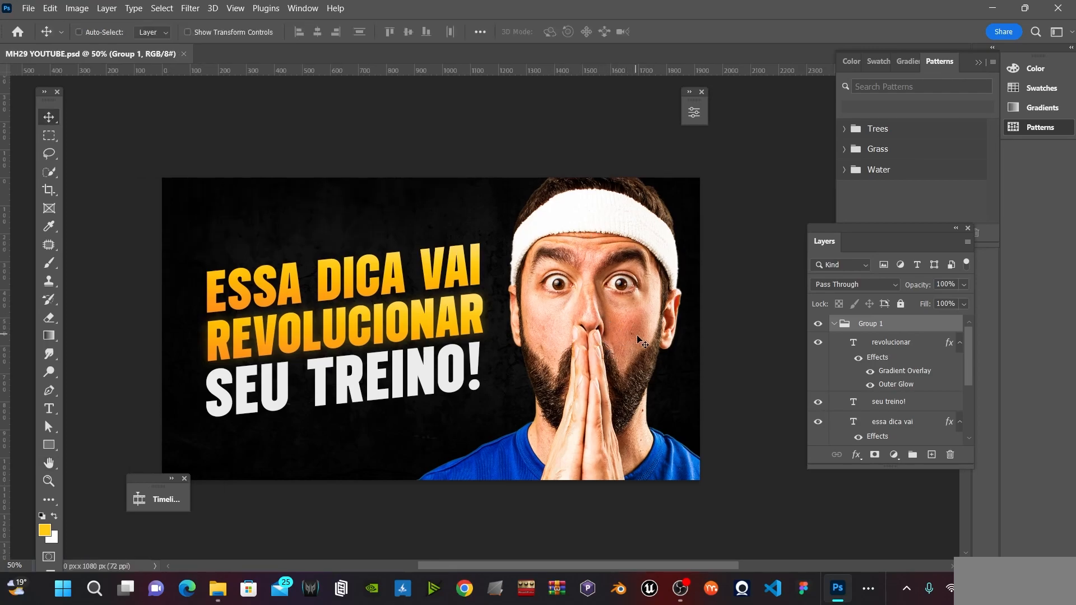
{"action": "left_click", "coordinate": [420, 221], "text": "ctrl"}
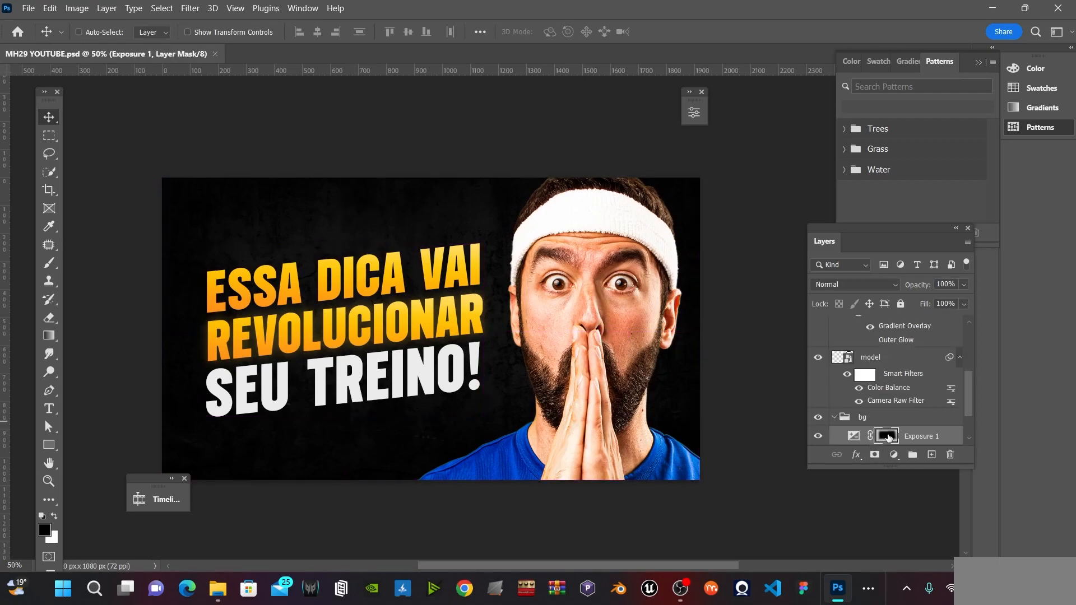
{"action": "left_click", "coordinate": [884, 418]}
{"action": "left_click", "coordinate": [931, 455]}
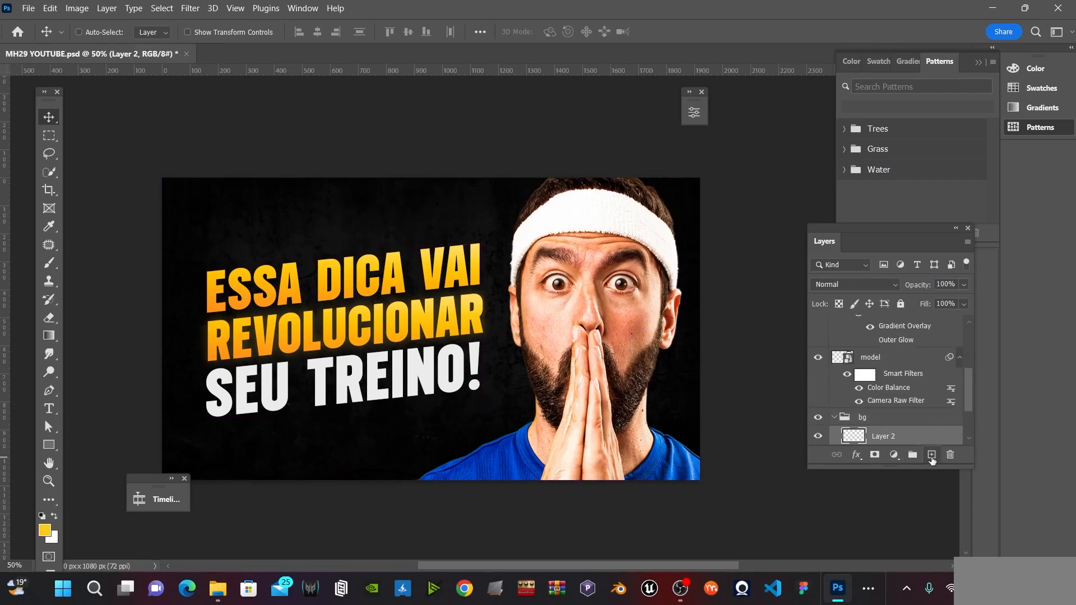
{"action": "left_click_drag", "start_coordinate": [911, 442], "coordinate": [901, 417]}
Paint a large yellow glow behind the model on the new layer with a soft 1300 px brush, and save the file
{"action": "key", "text": "b"}
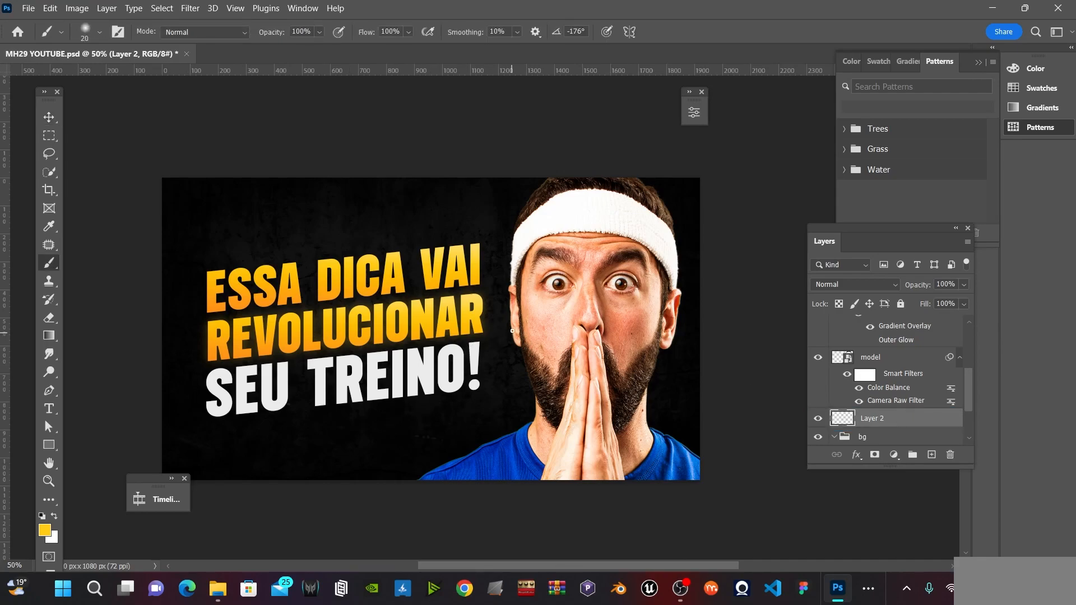
{"action": "key", "text": "bracketright"}
{"action": "key", "text": "bracketright"}
{"action": "key", "text": "bracketright"}
{"action": "key", "text": "bracketright"}
{"action": "key", "text": "bracketright"}
{"action": "key", "text": "bracketright"}
{"action": "key", "text": "bracketright"}
{"action": "key", "text": "bracketright"}
{"action": "key", "text": "bracketright"}
{"action": "key", "text": "bracketright"}
{"action": "key", "text": "bracketright"}
{"action": "key", "text": "bracketright"}
{"action": "key", "text": "bracketright"}
{"action": "key", "text": "bracketright"}
{"action": "key", "text": "bracketright"}
{"action": "key", "text": "bracketright"}
{"action": "key", "text": "bracketright"}
{"action": "key", "text": "bracketright"}
{"action": "key", "text": "bracketright"}
{"action": "key", "text": "bracketright"}
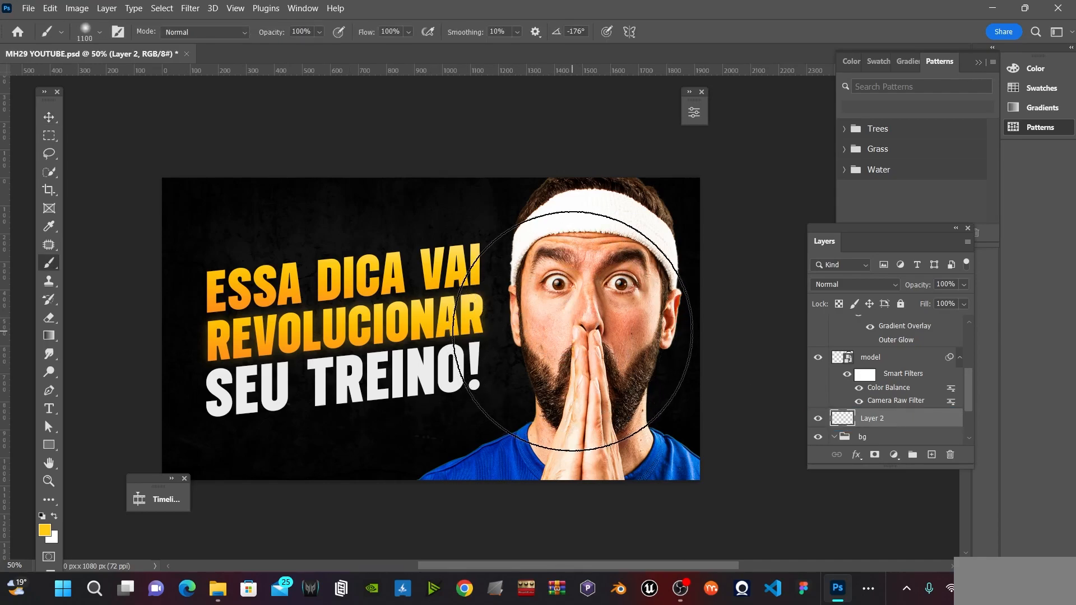
{"action": "left_click", "coordinate": [578, 323]}
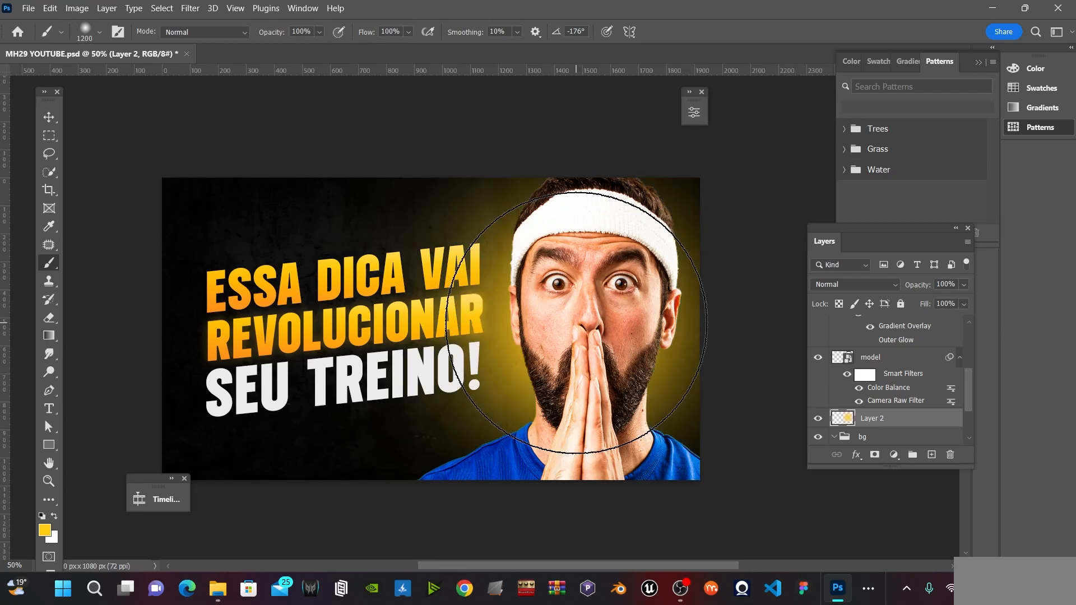
{"action": "key", "text": "ctrl+z"}
{"action": "key", "text": "bracketright"}
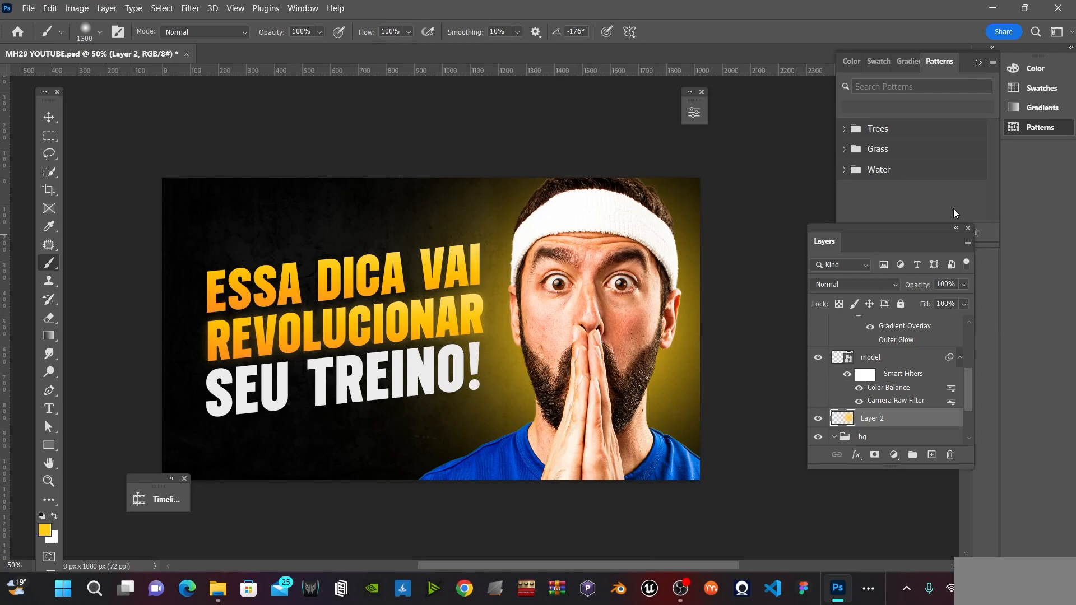
{"action": "key", "text": "ctrl+s"}
Duplicate the model layer together with its smart filters
{"action": "key", "text": "v"}
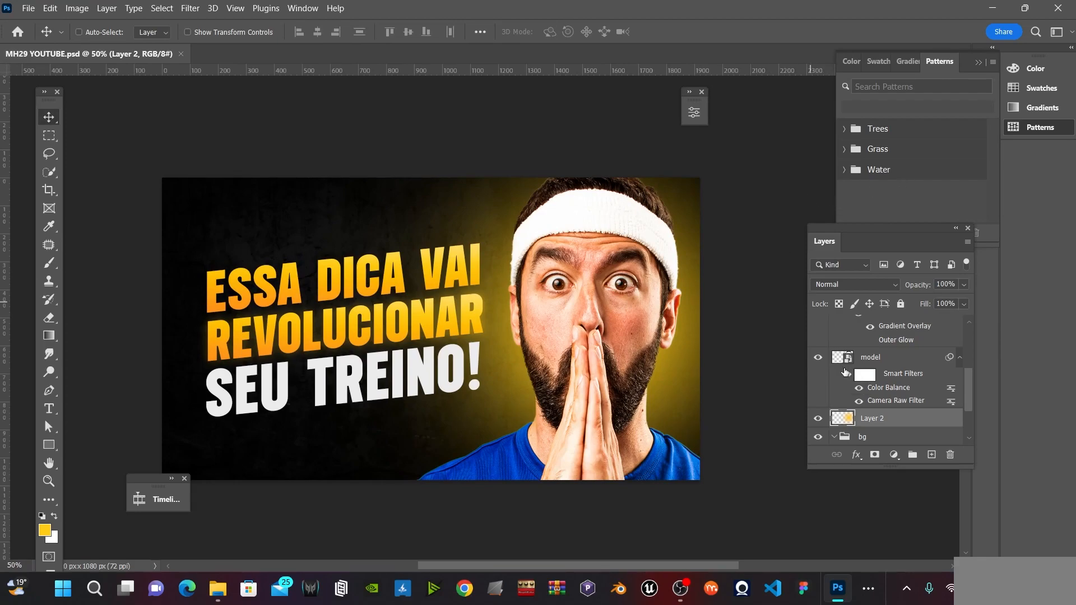
{"action": "left_click", "coordinate": [859, 362]}
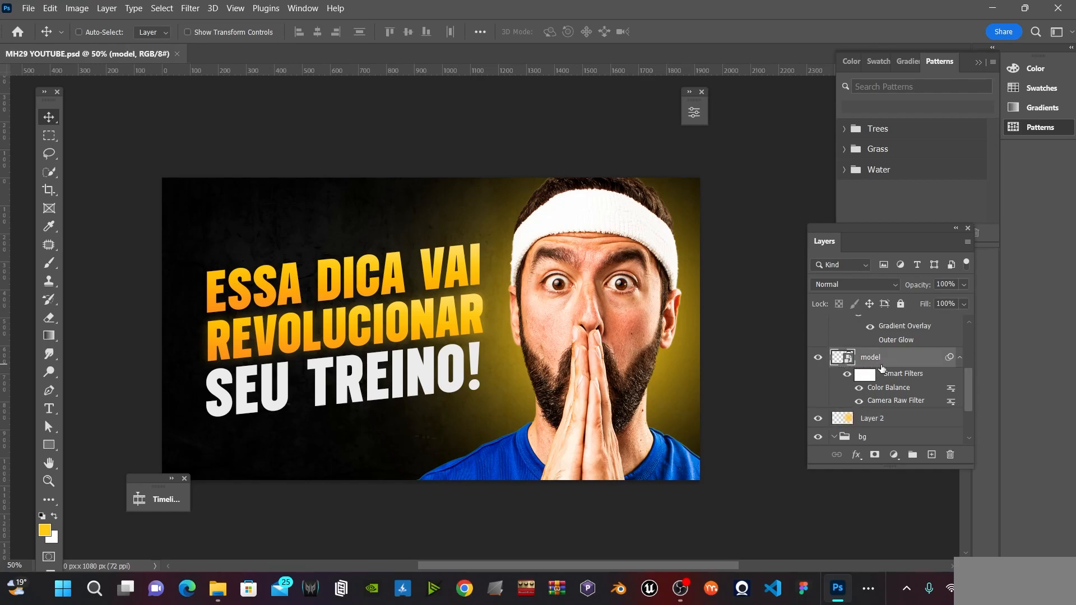
{"action": "left_click", "coordinate": [959, 362]}
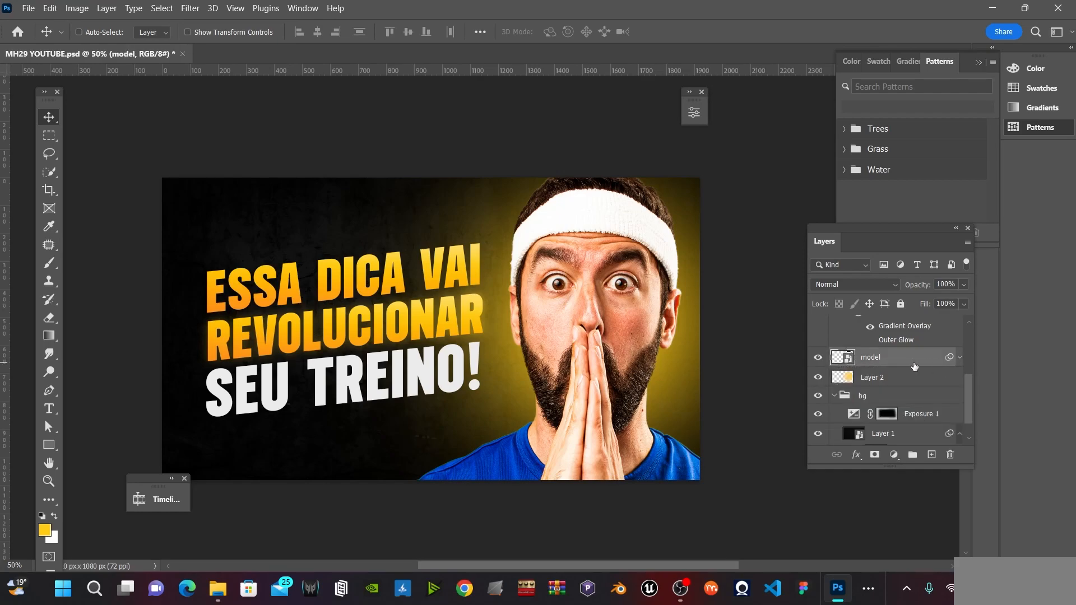
{"action": "key", "text": "ctrl+j"}
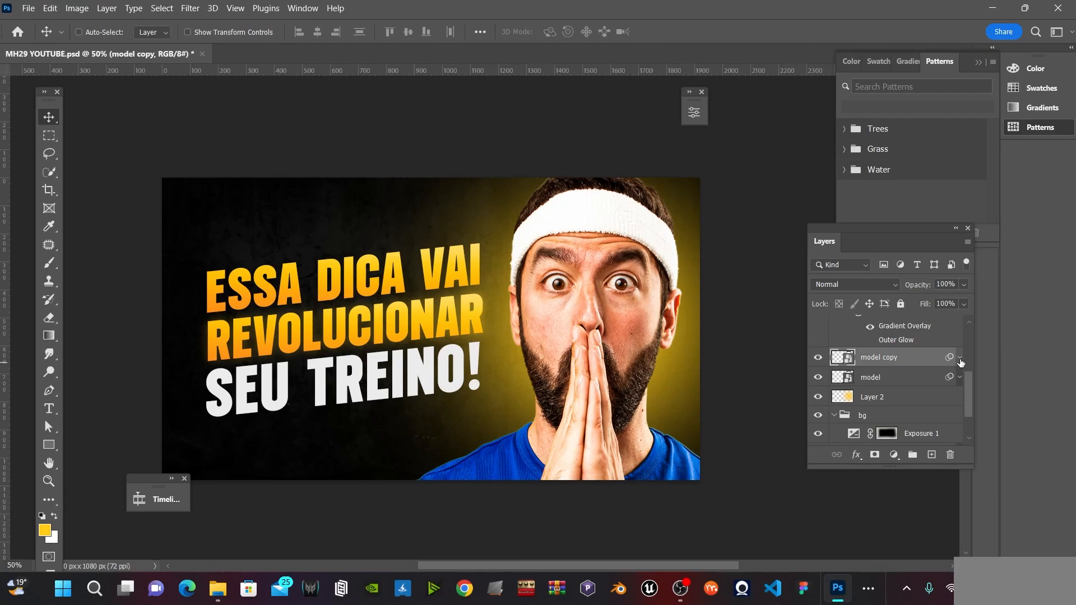
Add an Inner Glow layer style to the model copy layer, using the colour ffcb17
{"action": "left_click", "coordinate": [960, 359]}
{"action": "left_click", "coordinate": [856, 455]}
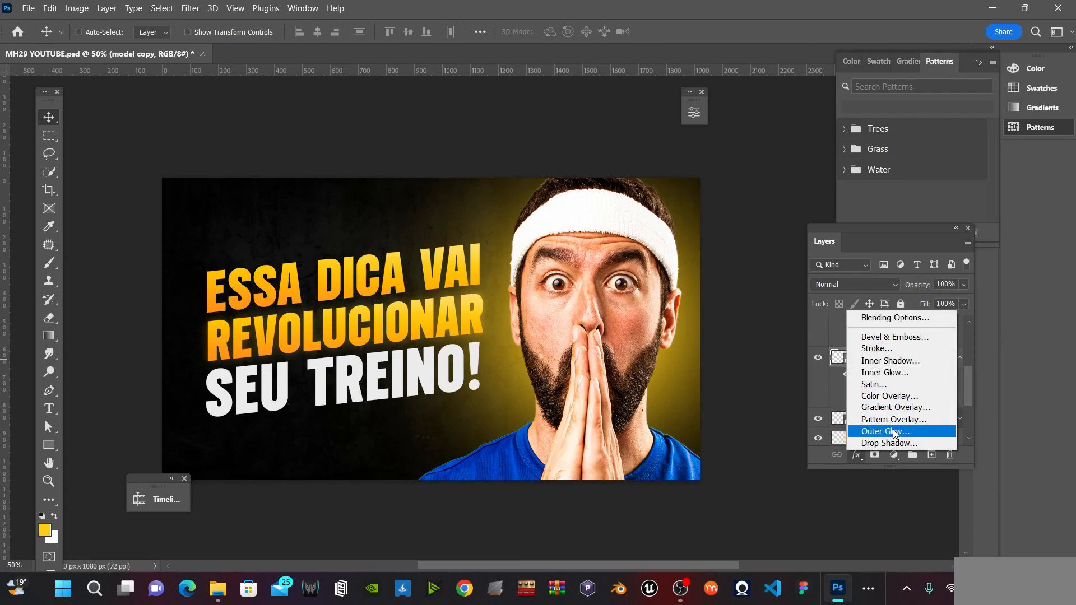
{"action": "left_click", "coordinate": [901, 372]}
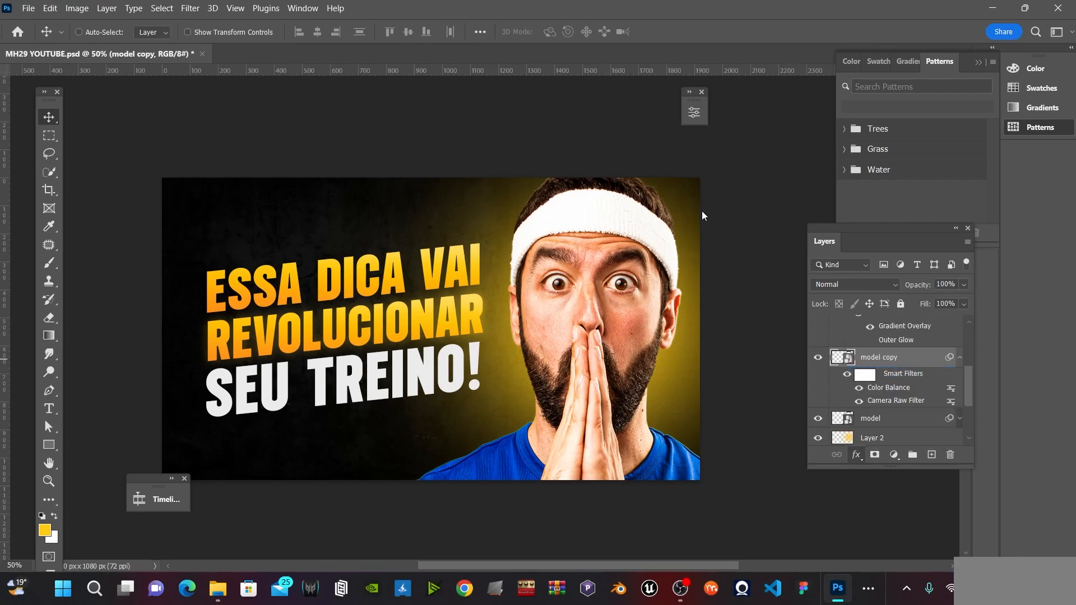
{"action": "left_click_drag", "start_coordinate": [762, 156], "coordinate": [932, 194]}
{"action": "left_click", "coordinate": [866, 311]}
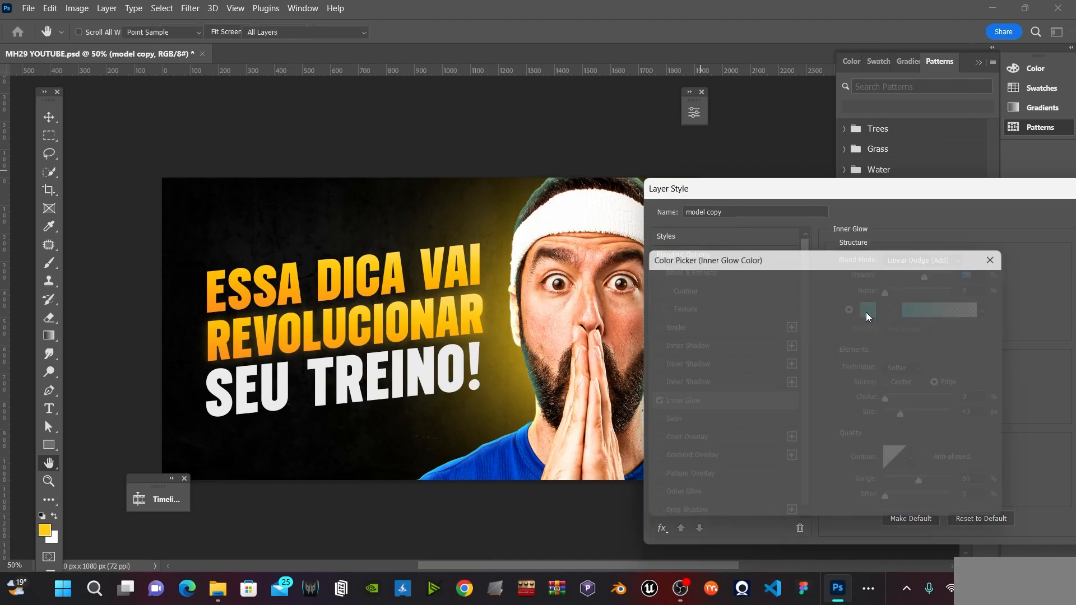
{"action": "type", "text": "ffcb17"}
{"action": "left_click", "coordinate": [967, 280]}
Set the model copy's Inner Glow to 68% opacity and 90 px size, and apply the layer style
{"action": "left_click_drag", "start_coordinate": [884, 192], "coordinate": [938, 169]}
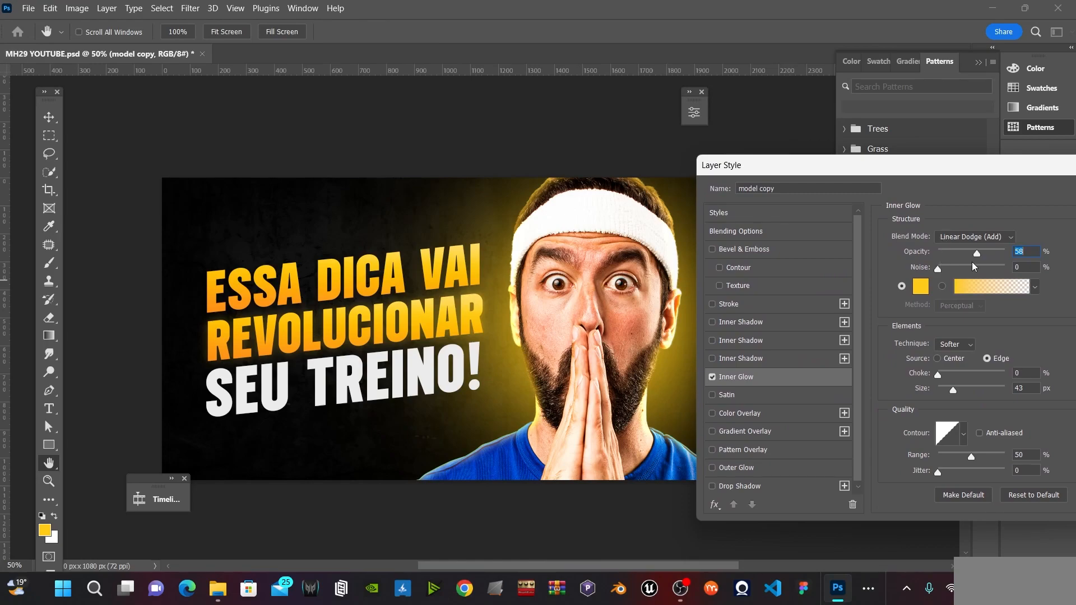
{"action": "left_click_drag", "start_coordinate": [977, 254], "coordinate": [984, 253]}
{"action": "left_click_drag", "start_coordinate": [956, 390], "coordinate": [966, 389]}
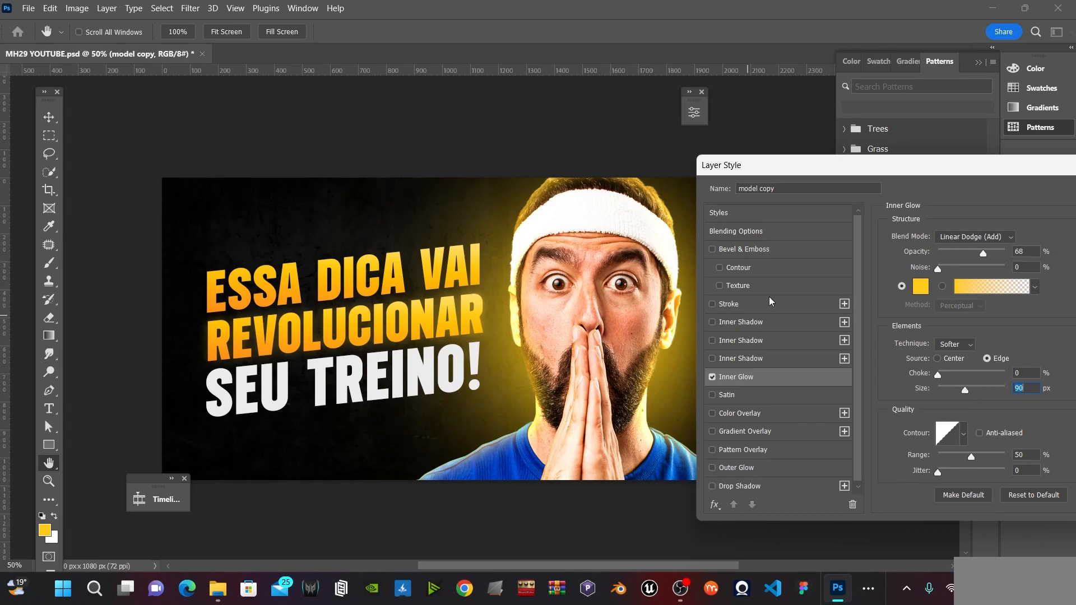
{"action": "left_click_drag", "start_coordinate": [865, 167], "coordinate": [660, 207]}
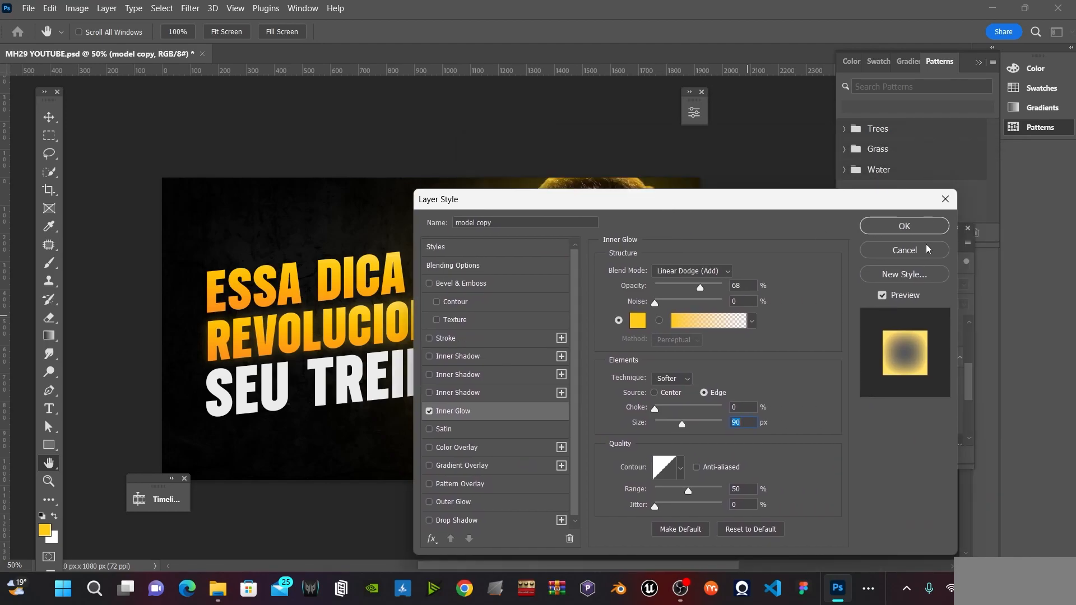
{"action": "left_click", "coordinate": [912, 226]}
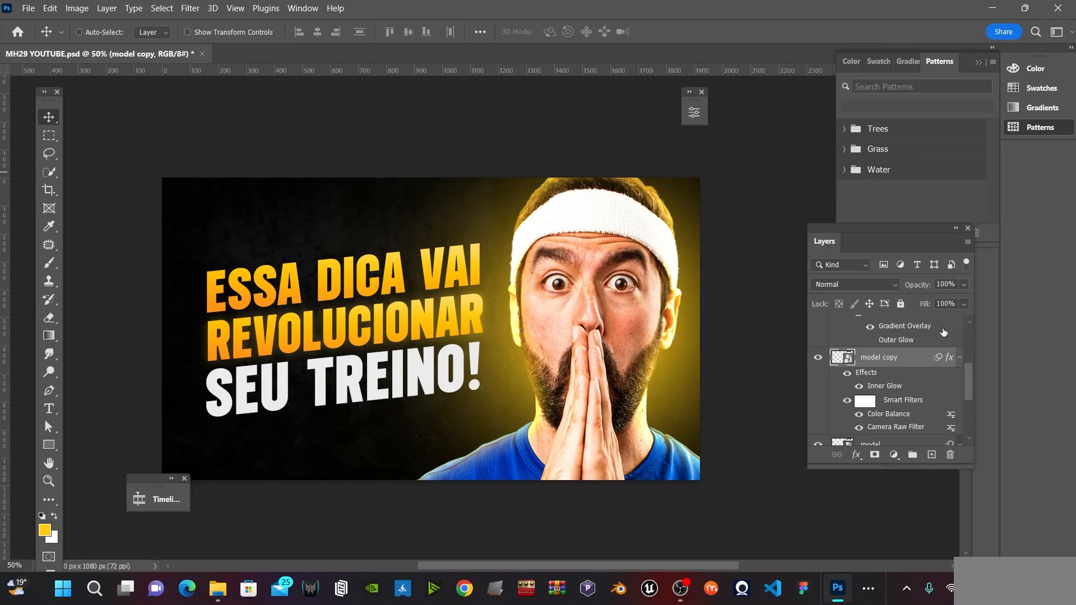
Lower the model copy layer's fill so only its glow remains, and rasterize its layer style
{"action": "left_click_drag", "start_coordinate": [963, 308], "coordinate": [872, 321]}
{"action": "mouse_move", "coordinate": [611, 300]}
{"action": "left_mouse_down"}
{"action": "mouse_move", "coordinate": [502, 297]}
{"action": "mouse_move", "coordinate": [605, 300]}
{"action": "left_mouse_up"}
{"action": "right_click", "coordinate": [880, 363]}
{"action": "left_click", "coordinate": [860, 358]}
{"action": "right_click", "coordinate": [876, 358]}
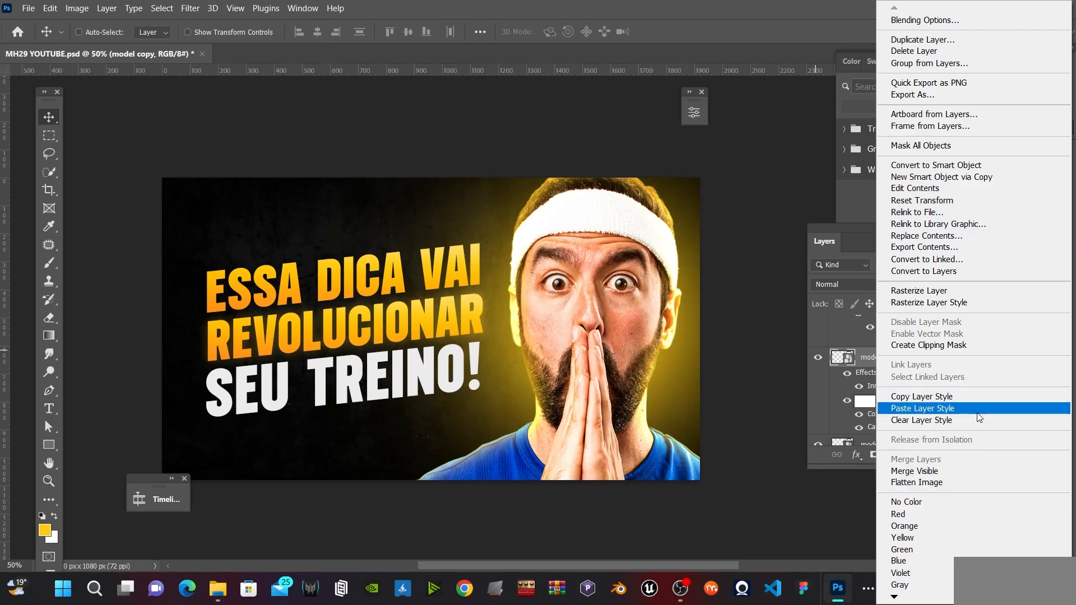
{"action": "left_click", "coordinate": [970, 302]}
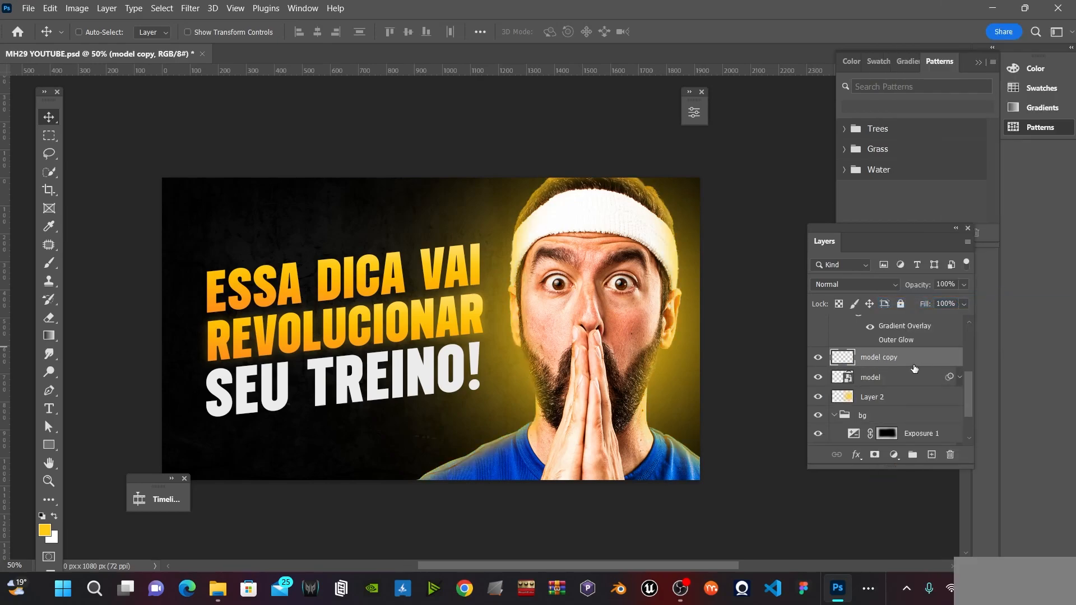
{"action": "left_click_drag", "start_coordinate": [611, 310], "coordinate": [634, 308]}
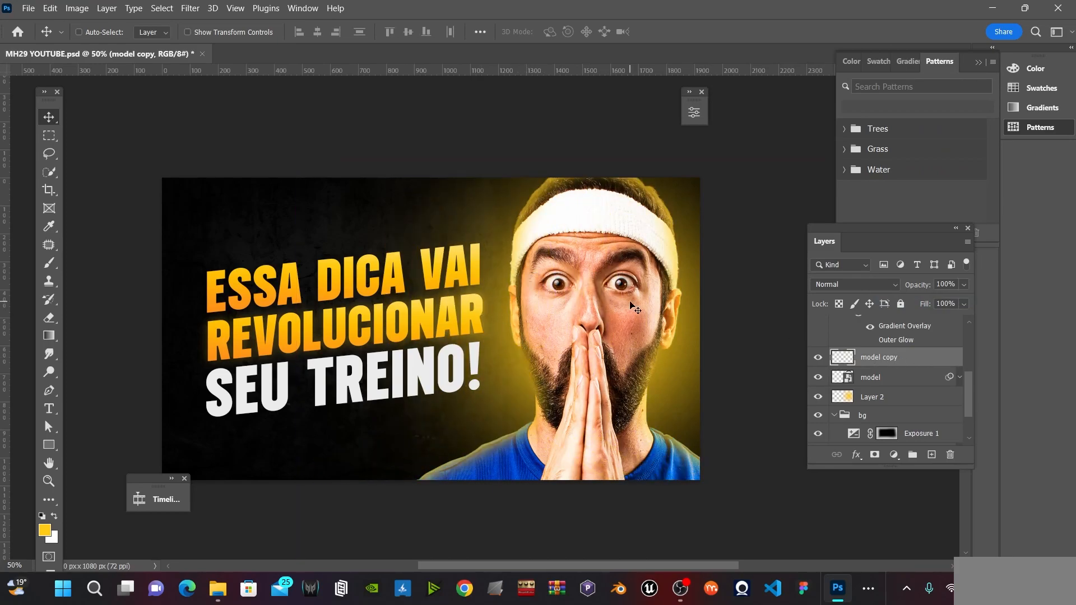
Add a layer mask to model copy, set its blend mode to Linear Dodge (Add), and invert the mask to black
{"action": "left_click", "coordinate": [873, 456]}
{"action": "left_click", "coordinate": [848, 364]}
{"action": "left_click", "coordinate": [859, 284]}
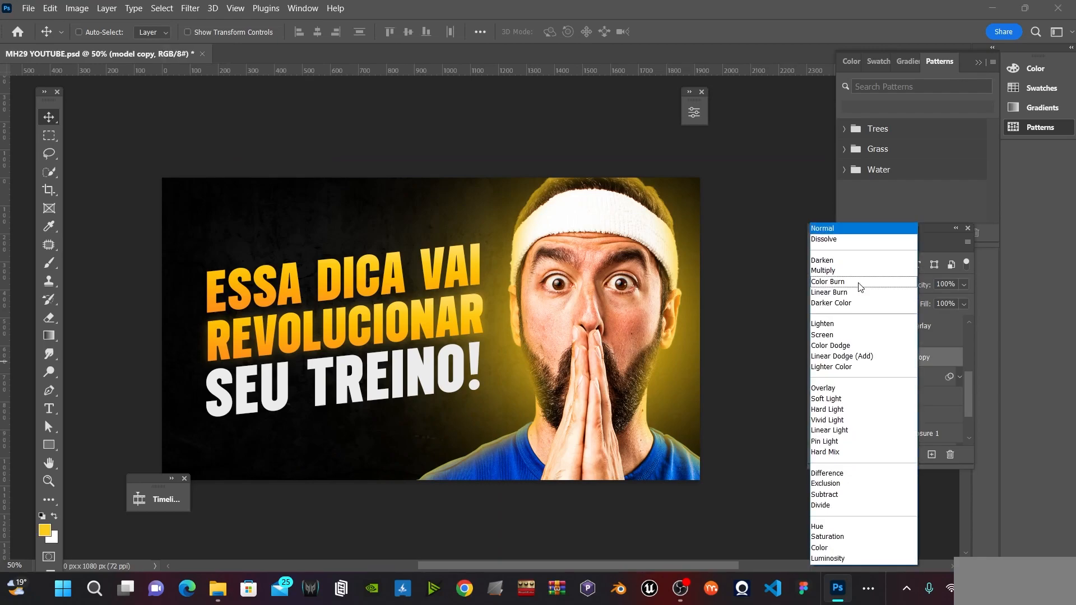
{"action": "left_click", "coordinate": [863, 357]}
{"action": "left_click", "coordinate": [873, 362]}
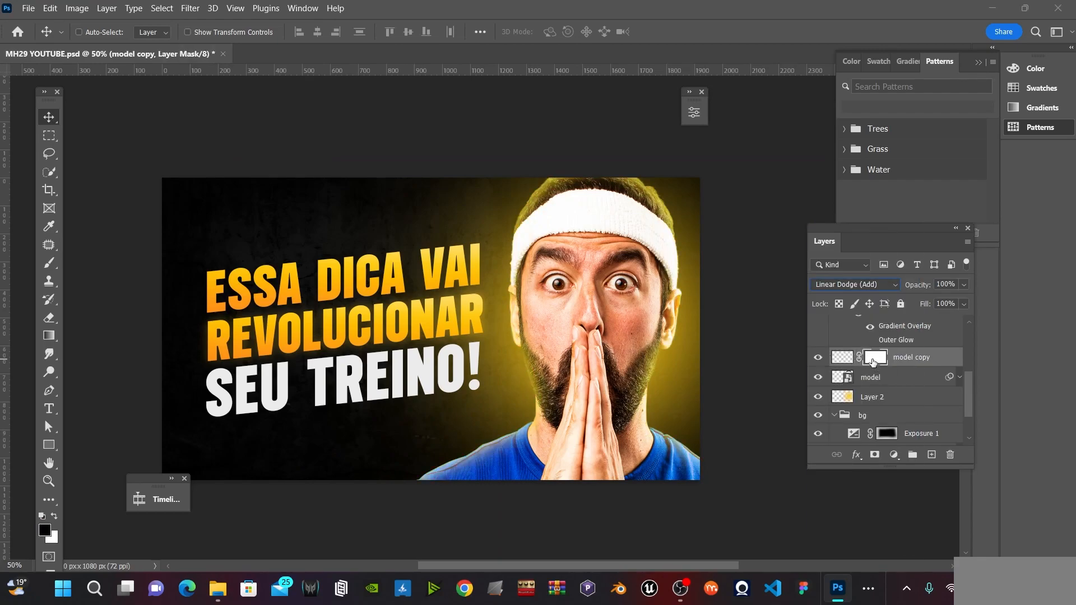
{"action": "key", "text": "ctrl+i"}
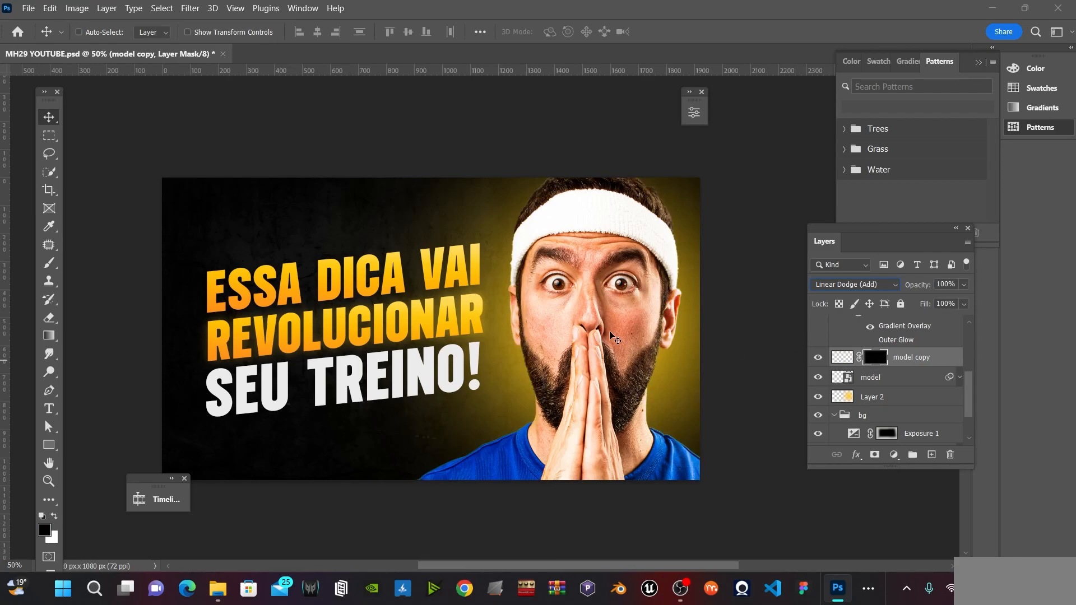
Reveal the glow along the model's right side by painting white on the mask with an 800 px brush at 50% opacity
{"action": "key", "text": "b"}
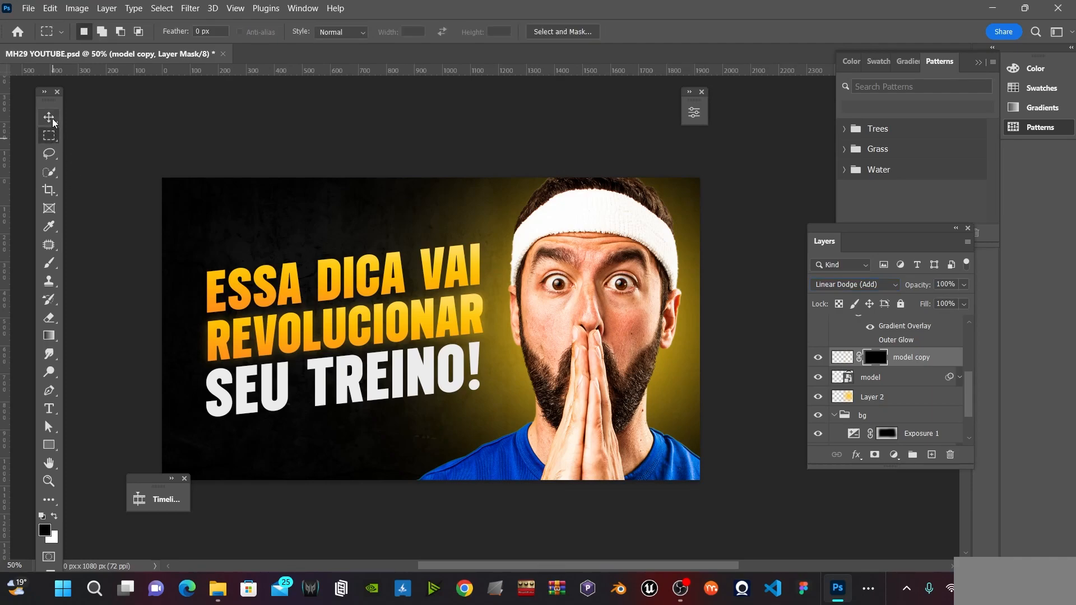
{"action": "key", "text": "bracketleft"}
{"action": "key", "text": "bracketleft"}
{"action": "key", "text": "bracketleft"}
{"action": "key", "text": "bracketleft"}
{"action": "key", "text": "bracketleft"}
{"action": "key", "text": "bracketleft"}
{"action": "key", "text": "bracketleft"}
{"action": "key", "text": "bracketleft"}
{"action": "key", "text": "bracketleft"}
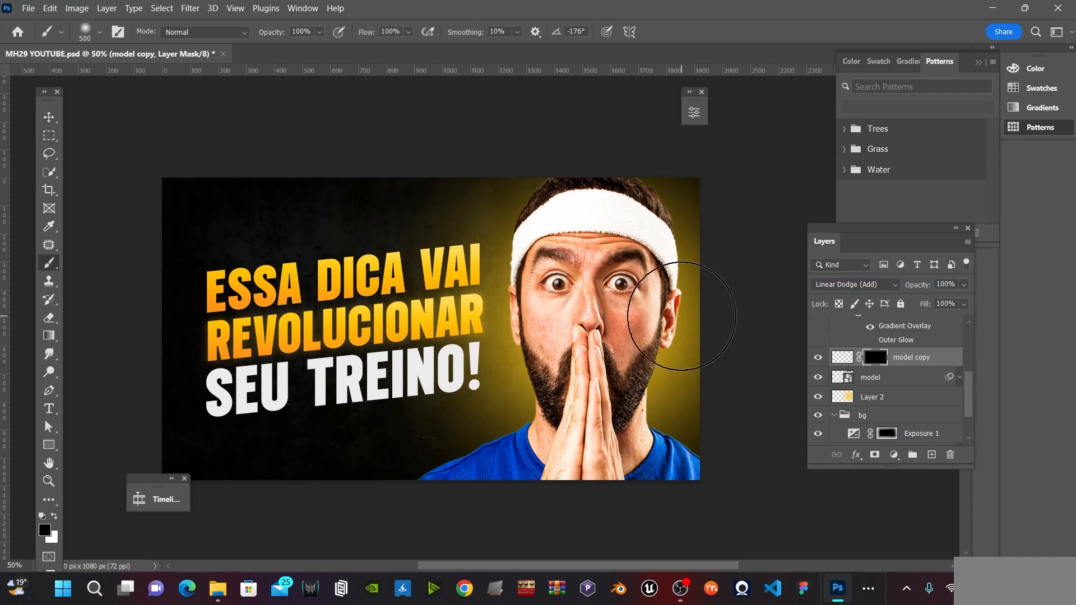
{"action": "key", "text": "x"}
{"action": "key", "text": "bracketright"}
{"action": "key", "text": "bracketright"}
{"action": "key", "text": "bracketright"}
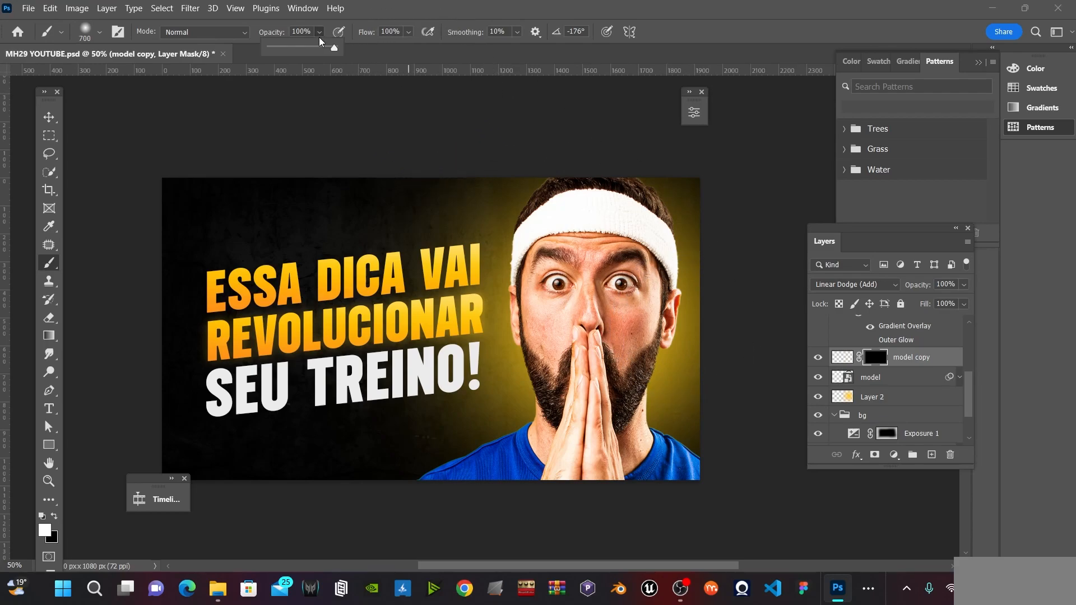
{"action": "key", "text": "5"}
{"action": "key", "text": "bracketright"}
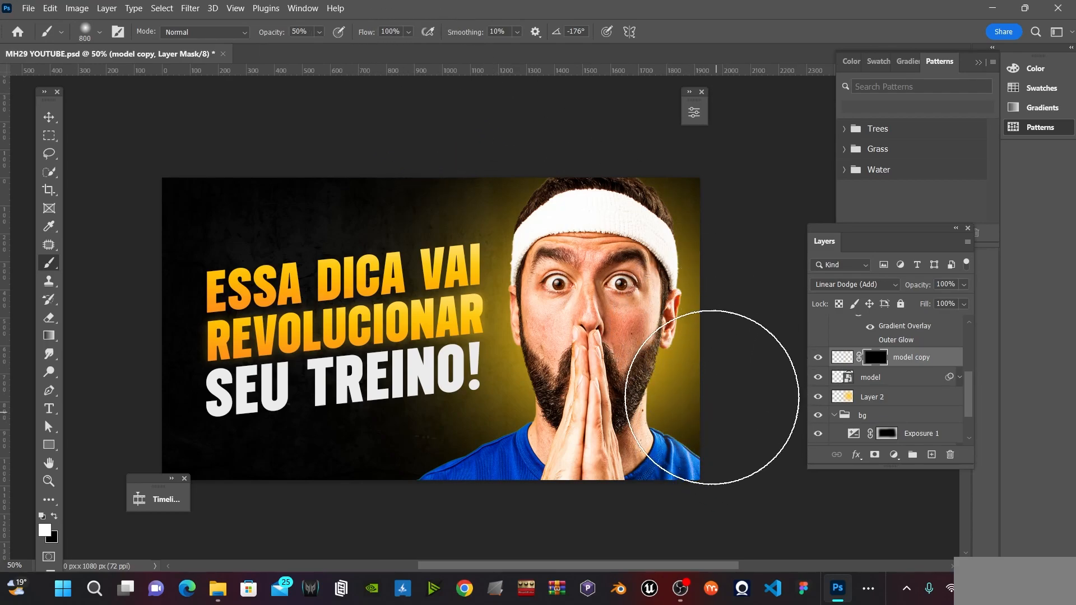
{"action": "left_click", "coordinate": [704, 360]}
{"action": "left_click", "coordinate": [704, 361]}
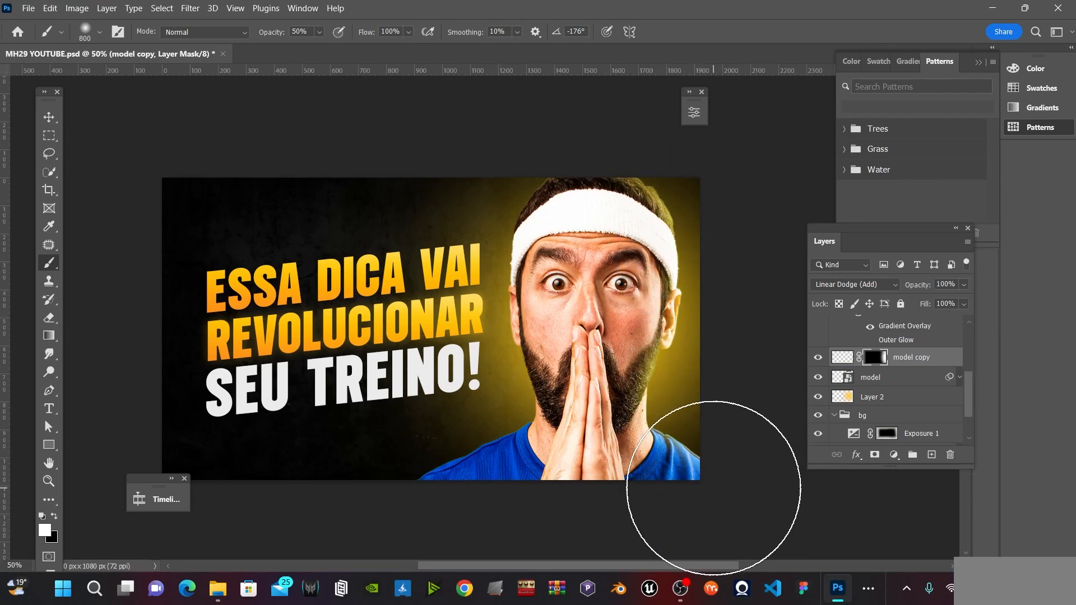
{"action": "key", "text": "bracketleft"}
{"action": "key", "text": "bracketleft"}
{"action": "key", "text": "bracketleft"}
{"action": "key", "text": "bracketleft"}
{"action": "key", "text": "bracketleft"}
{"action": "left_click", "coordinate": [320, 33]}
{"action": "left_click_drag", "start_coordinate": [331, 48], "coordinate": [478, 81]}
{"action": "key", "text": "bracketleft"}
{"action": "key", "text": "bracketleft"}
{"action": "key", "text": "bracketleft"}
{"action": "key", "text": "bracketleft"}
{"action": "key", "text": "bracketleft"}
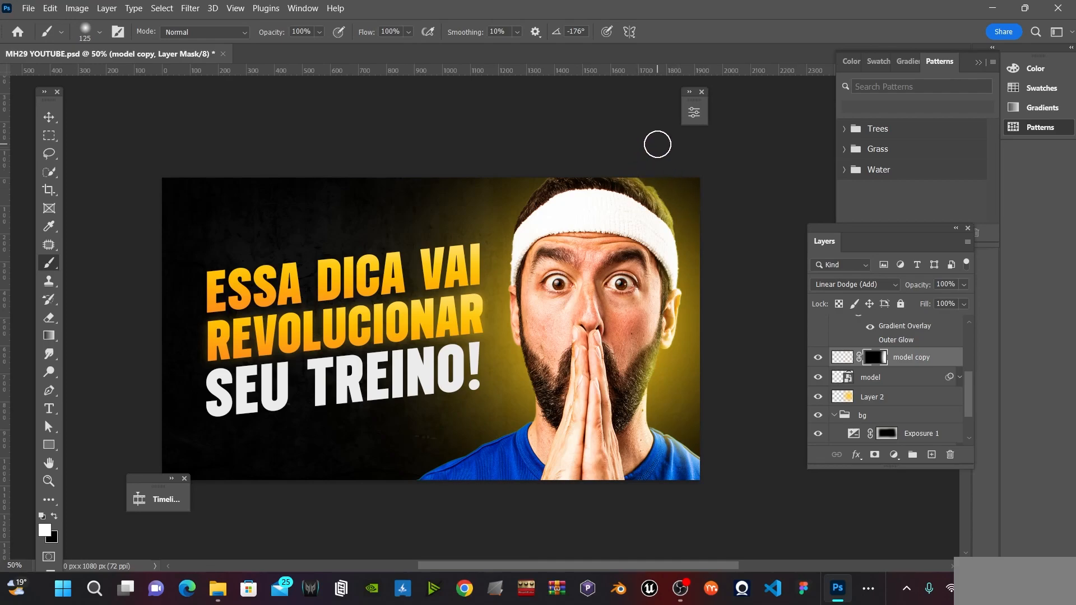
{"action": "key", "text": "v"}
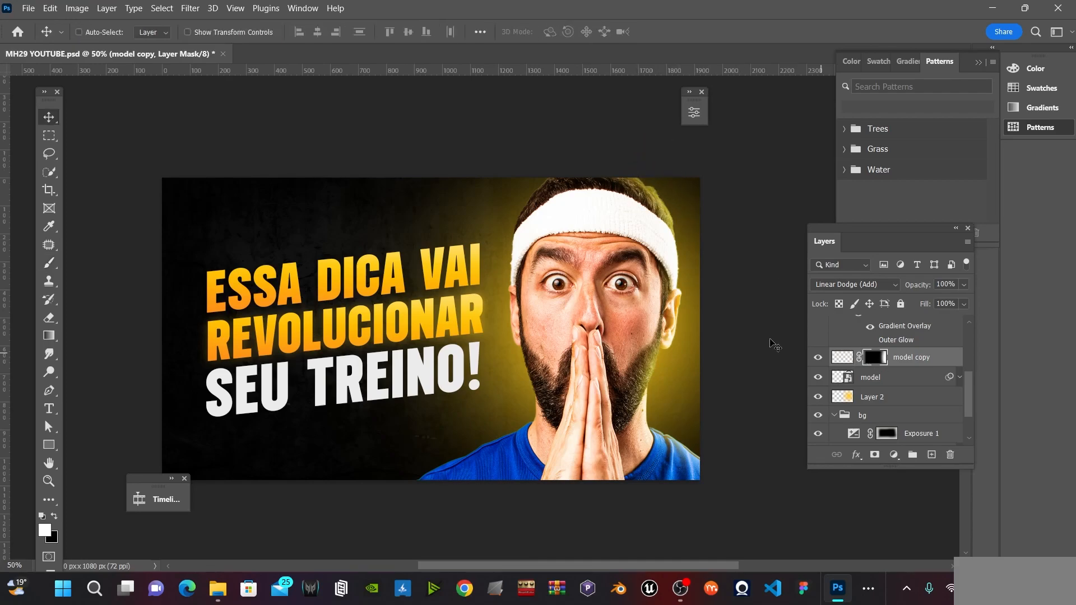
Reveal the glow on the model's left side by painting the mask white with a 700 px brush at 43% opacity, and save the file
{"action": "key", "text": "b"}
{"action": "left_click_drag", "start_coordinate": [316, 35], "coordinate": [298, 45]}
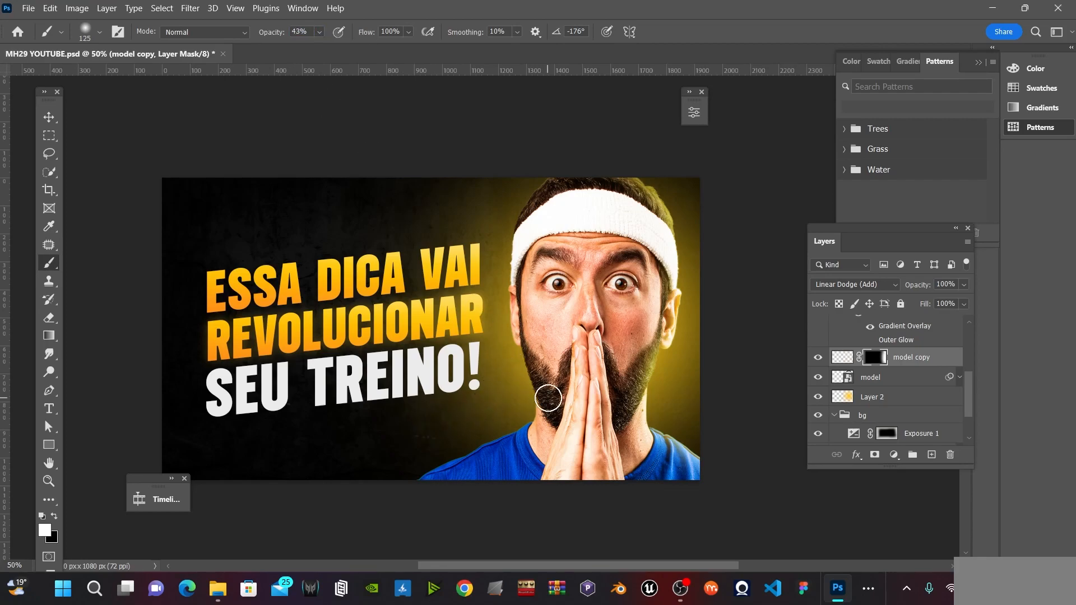
{"action": "key", "text": "bracketright"}
{"action": "key", "text": "bracketright"}
{"action": "key", "text": "bracketright"}
{"action": "key", "text": "bracketright"}
{"action": "key", "text": "bracketright"}
{"action": "key", "text": "bracketright"}
{"action": "key", "text": "bracketright"}
{"action": "key", "text": "bracketright"}
{"action": "key", "text": "bracketright"}
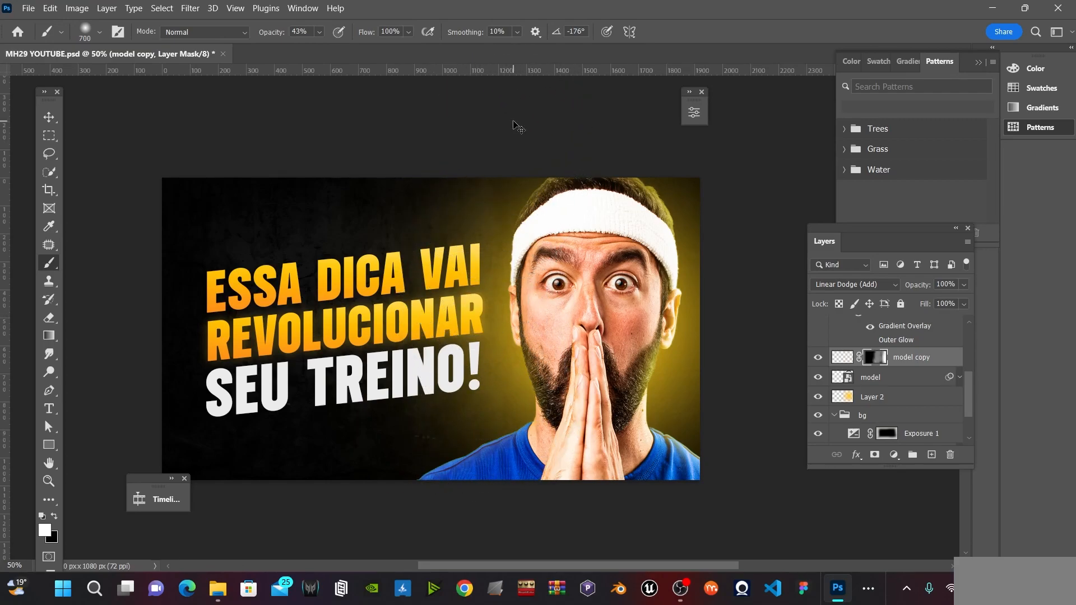
{"action": "mouse_move", "coordinate": [489, 333]}
{"action": "left_mouse_down"}
{"action": "mouse_move", "coordinate": [551, 325]}
{"action": "mouse_move", "coordinate": [493, 358]}
{"action": "left_mouse_up"}
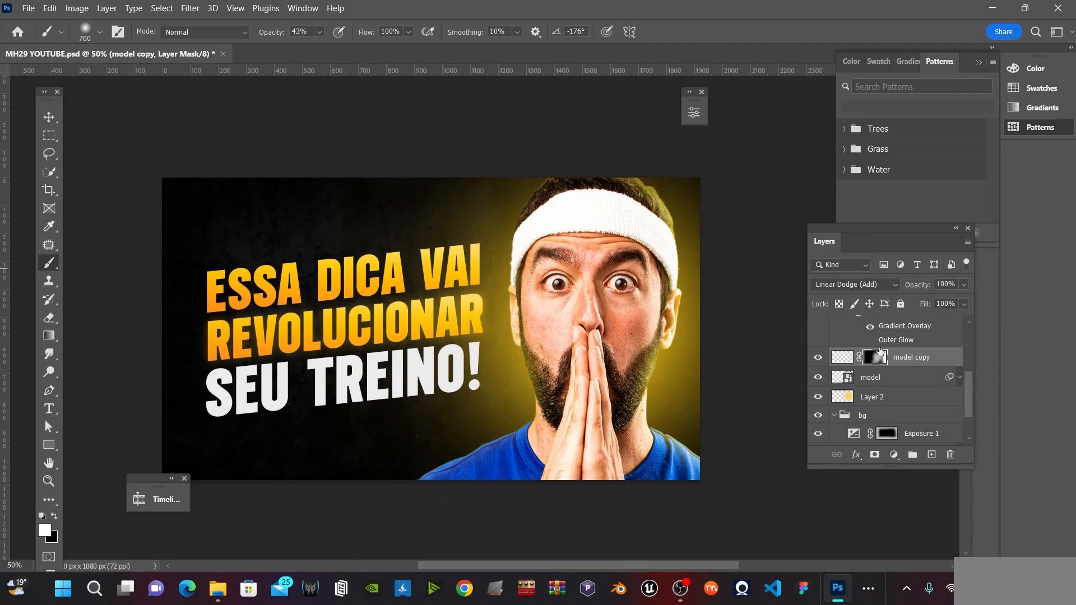
{"action": "key", "text": "x"}
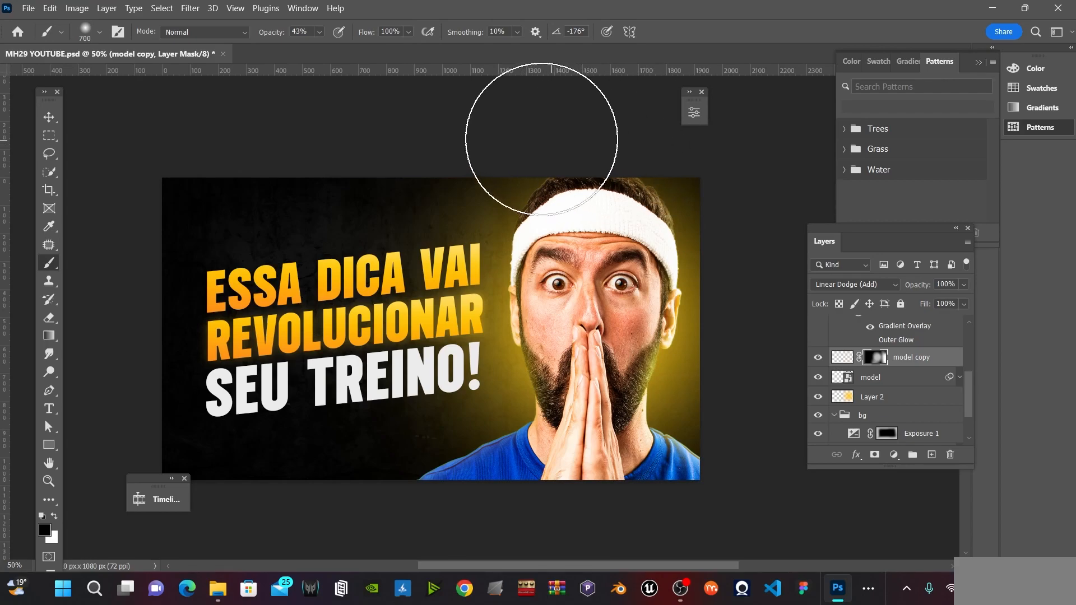
{"action": "key", "text": "ctrl+s"}
{"action": "key", "text": "v"}
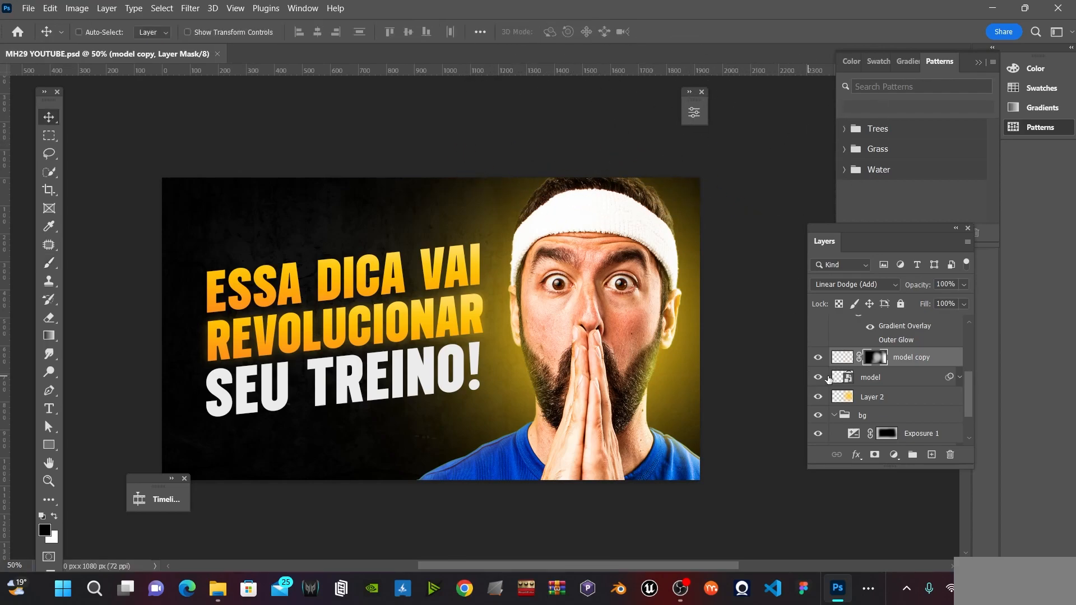
Strengthen the glow on the model's right shoulder by painting the mask white, raising the brush opacity to 100%, and save the file
{"action": "key", "text": "b"}
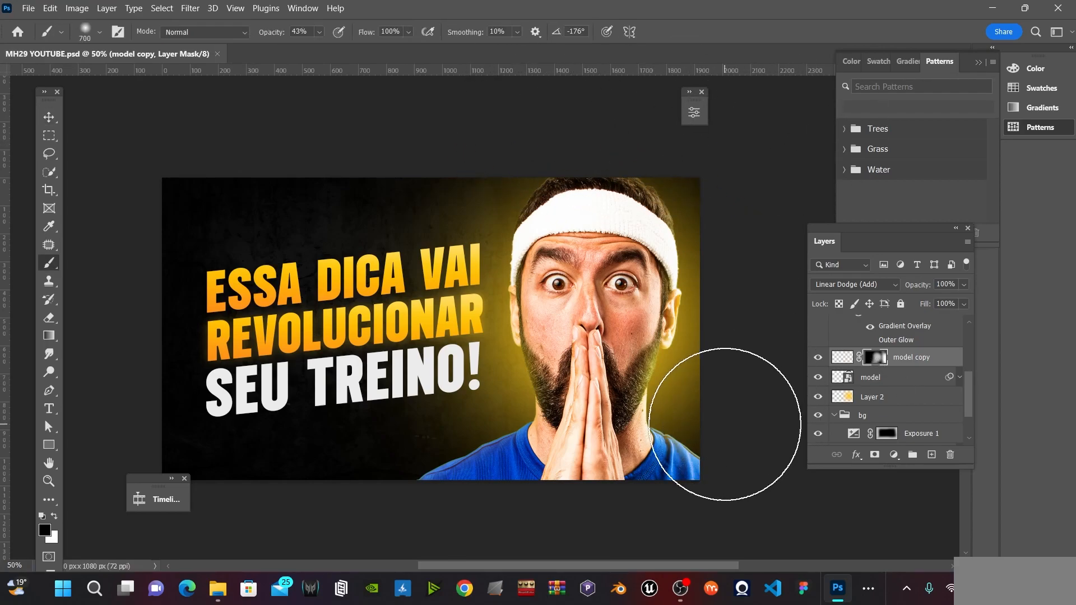
{"action": "key", "text": "x"}
{"action": "left_click", "coordinate": [714, 417]}
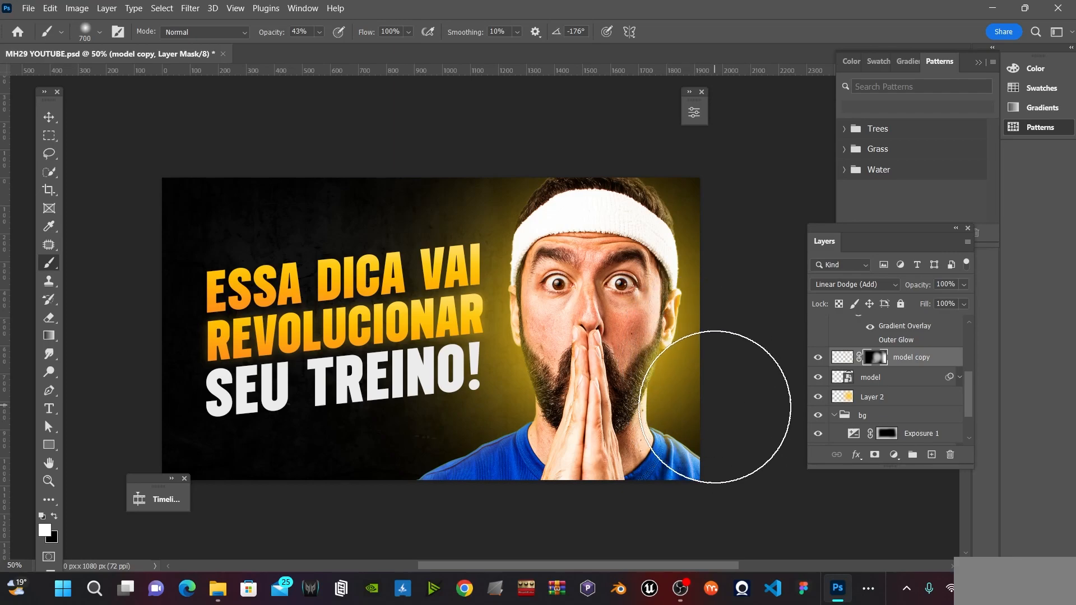
{"action": "left_click", "coordinate": [320, 31]}
{"action": "mouse_move", "coordinate": [338, 46]}
{"action": "left_mouse_down"}
{"action": "mouse_move", "coordinate": [731, 436]}
{"action": "mouse_move", "coordinate": [709, 412]}
{"action": "left_mouse_up"}
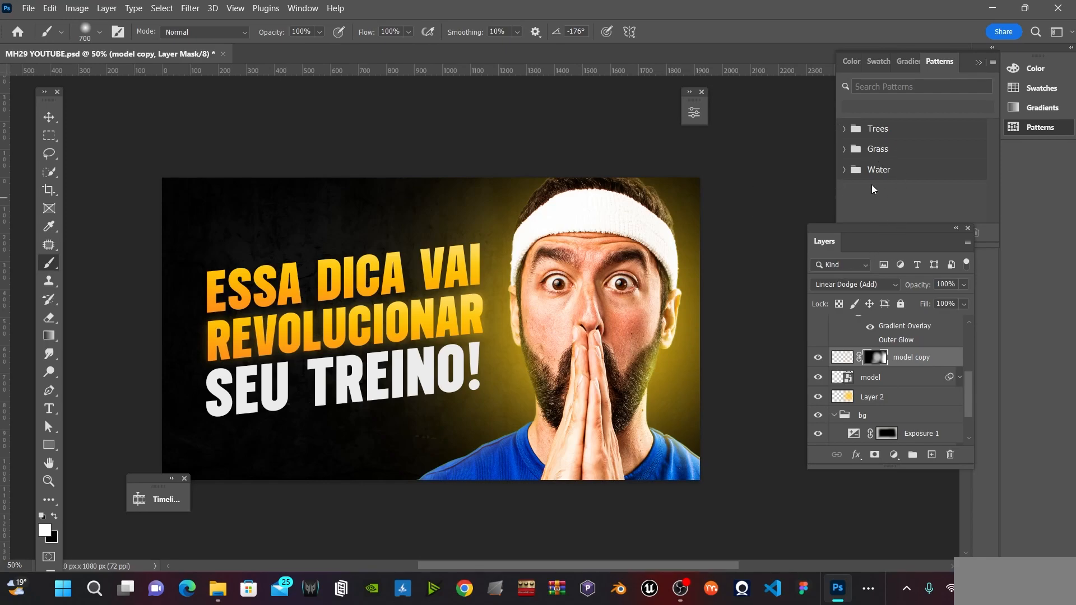
{"action": "key", "text": "ctrl+minus"}
{"action": "key", "text": "ctrl+s"}
{"action": "key", "text": "z"}
{"action": "left_click", "coordinate": [570, 325]}
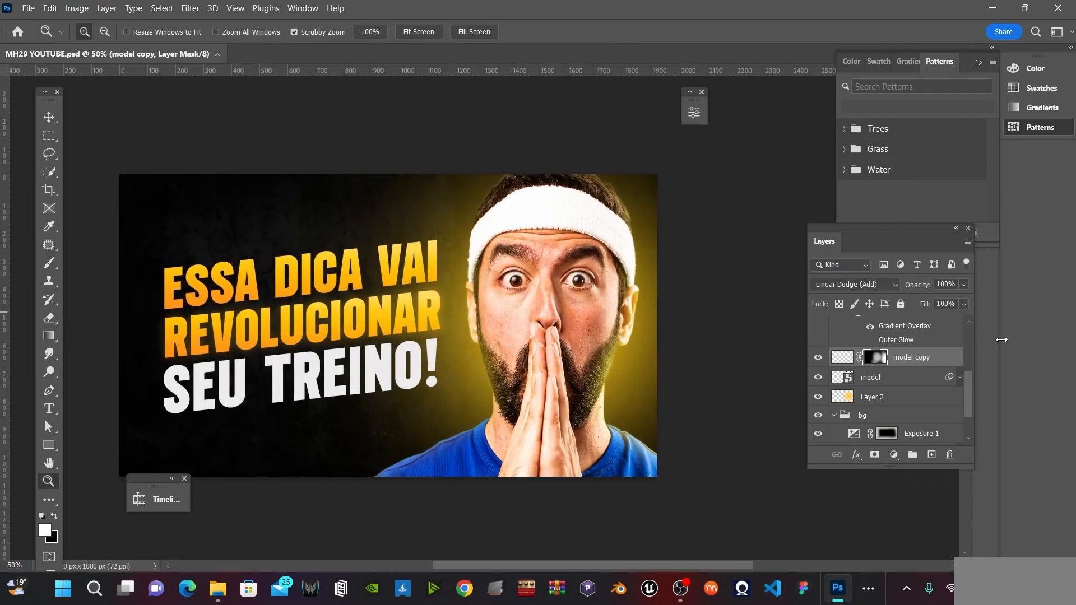
Add a new empty layer above the model copy layer and enlarge the brush to 2100 px
{"action": "key", "text": "v"}
{"action": "left_click", "coordinate": [931, 453]}
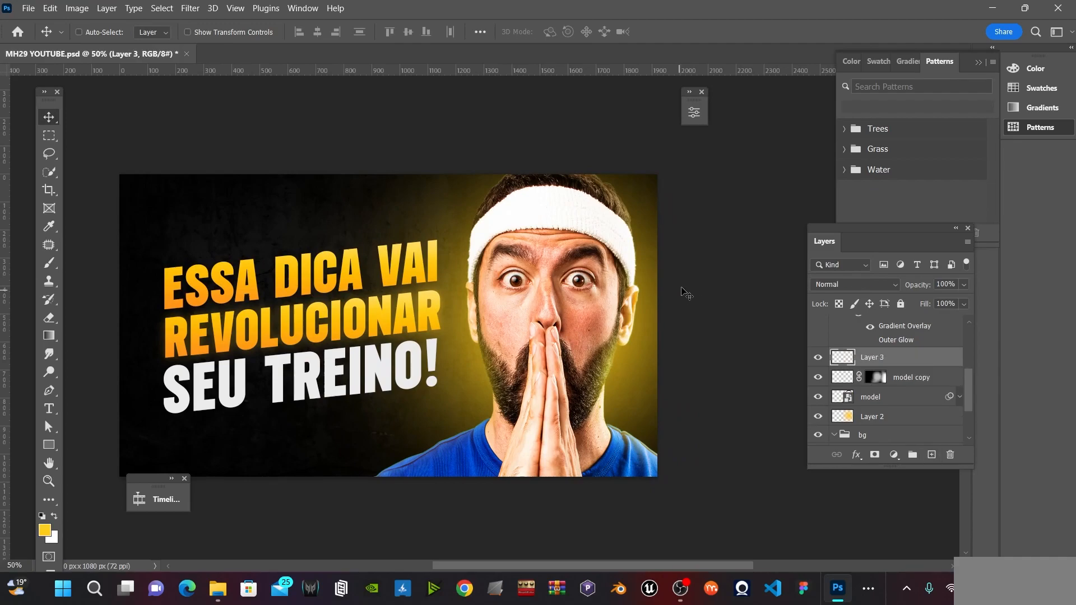
{"action": "key", "text": "b"}
{"action": "key", "text": "ctrl+minus"}
{"action": "key", "text": "bracketright"}
{"action": "key", "text": "bracketright"}
{"action": "key", "text": "bracketright"}
{"action": "key", "text": "bracketright"}
{"action": "key", "text": "bracketright"}
{"action": "key", "text": "bracketright"}
{"action": "key", "text": "bracketright"}
{"action": "key", "text": "bracketright"}
{"action": "key", "text": "bracketright"}
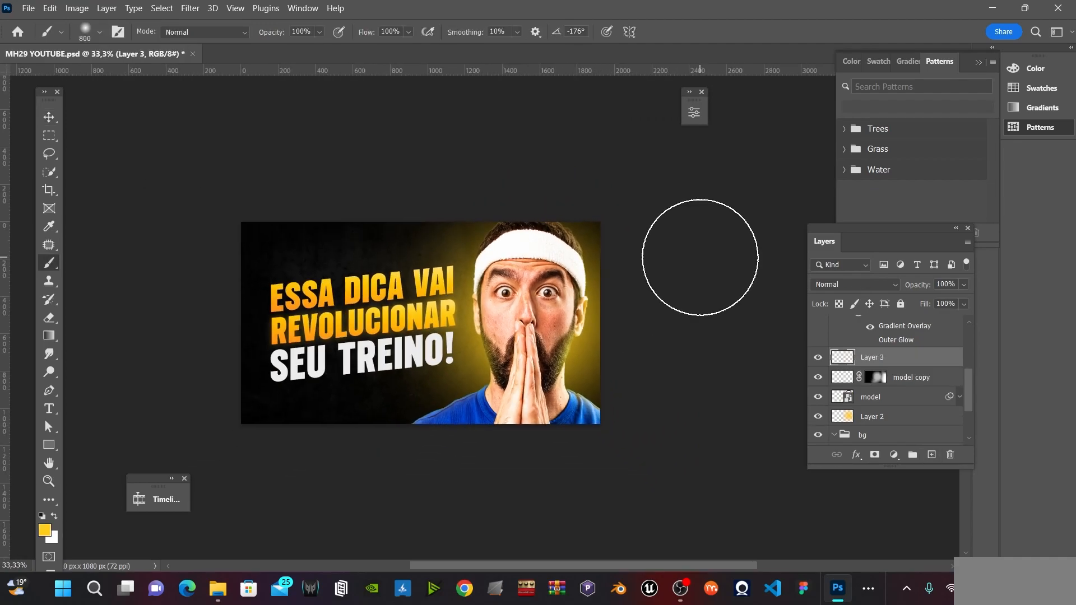
{"action": "key", "text": "bracketright"}
{"action": "key", "text": "bracketright"}
{"action": "key", "text": "bracketright"}
{"action": "key", "text": "bracketright"}
{"action": "key", "text": "bracketright"}
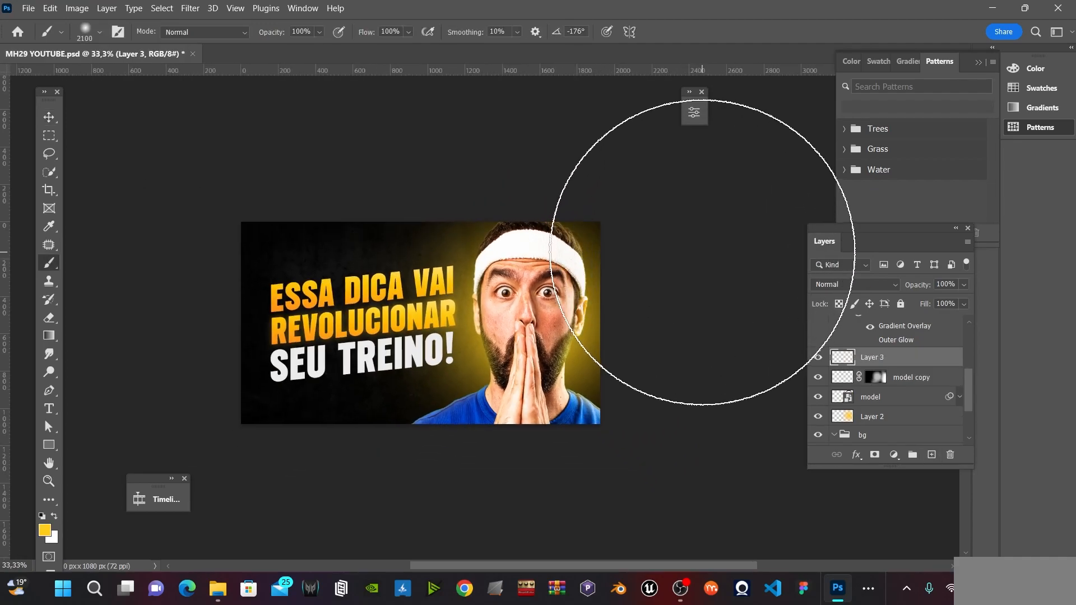
Try yellow glow dabs beyond the image's upper right corner with the 2100 px brush
{"action": "left_click", "coordinate": [728, 221]}
{"action": "key", "text": "ctrl+z"}
{"action": "left_click", "coordinate": [716, 238]}
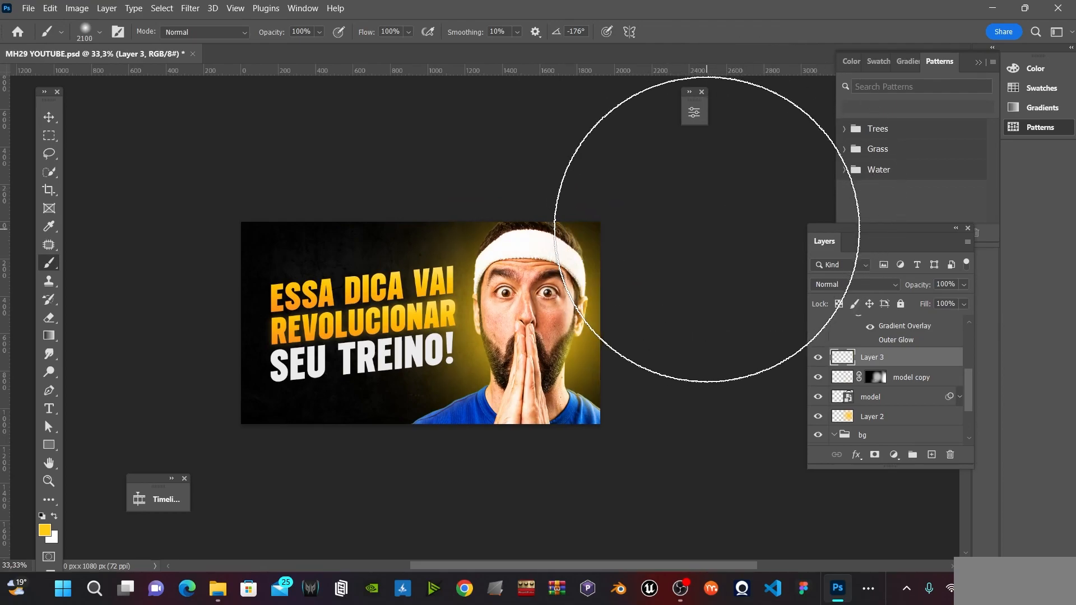
{"action": "left_click", "coordinate": [630, 258]}
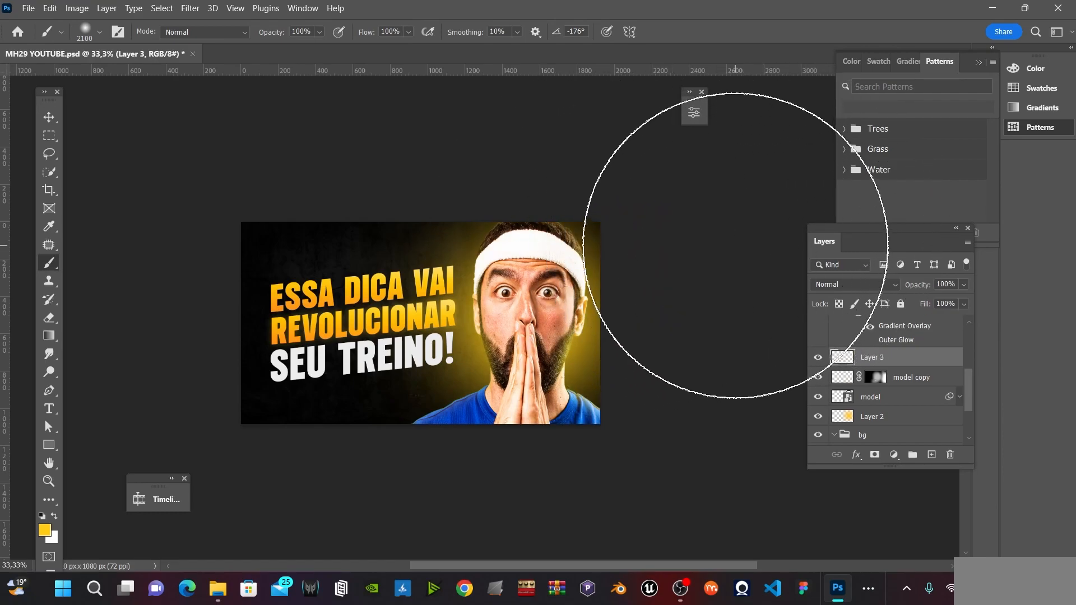
Paint a yellow glow from beyond the image's upper right edge with a 2700 px brush, and set the layer to Linear Dodge (Add)
{"action": "key", "text": "bracketright"}
{"action": "key", "text": "bracketright"}
{"action": "key", "text": "bracketright"}
{"action": "key", "text": "bracketright"}
{"action": "key", "text": "bracketright"}
{"action": "key", "text": "bracketright"}
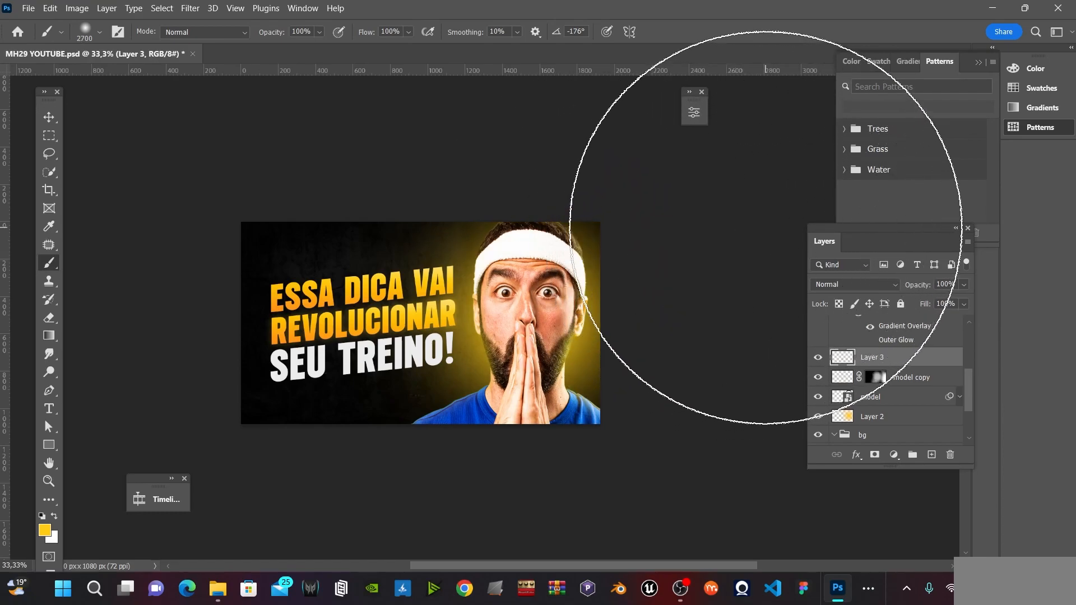
{"action": "left_click", "coordinate": [733, 251]}
{"action": "left_click", "coordinate": [854, 284]}
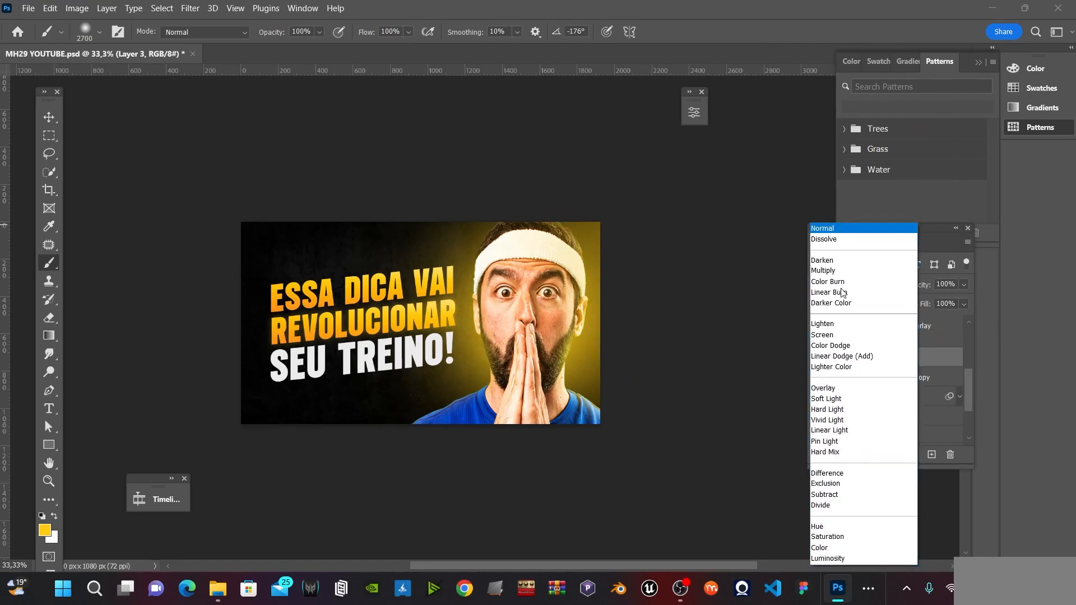
{"action": "left_click", "coordinate": [888, 356]}
Inspect the light over the model and save the file
{"action": "left_click", "coordinate": [56, 115]}
{"action": "key", "text": "z"}
{"action": "left_click", "coordinate": [514, 337]}
{"action": "left_click", "coordinate": [531, 213]}
{"action": "key", "text": "ctrl+plus"}
{"action": "key", "text": "ctrl+minus"}
{"action": "key", "text": "ctrl+minus"}
{"action": "key", "text": "ctrl+s"}
{"action": "key", "text": "h"}
{"action": "left_click_drag", "start_coordinate": [495, 278], "coordinate": [526, 273]}
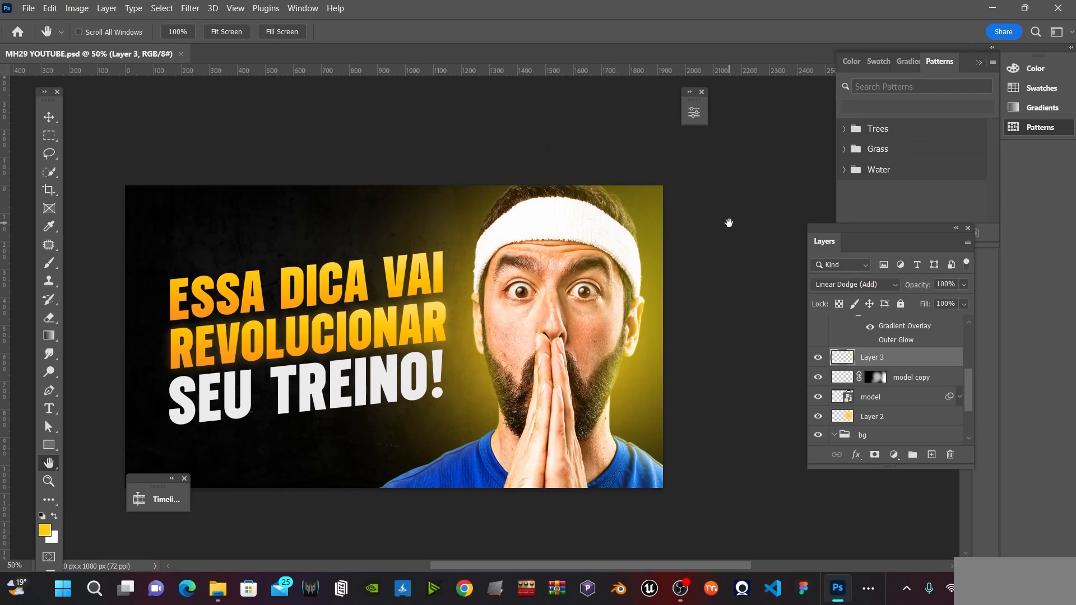
{"action": "key", "text": "v"}
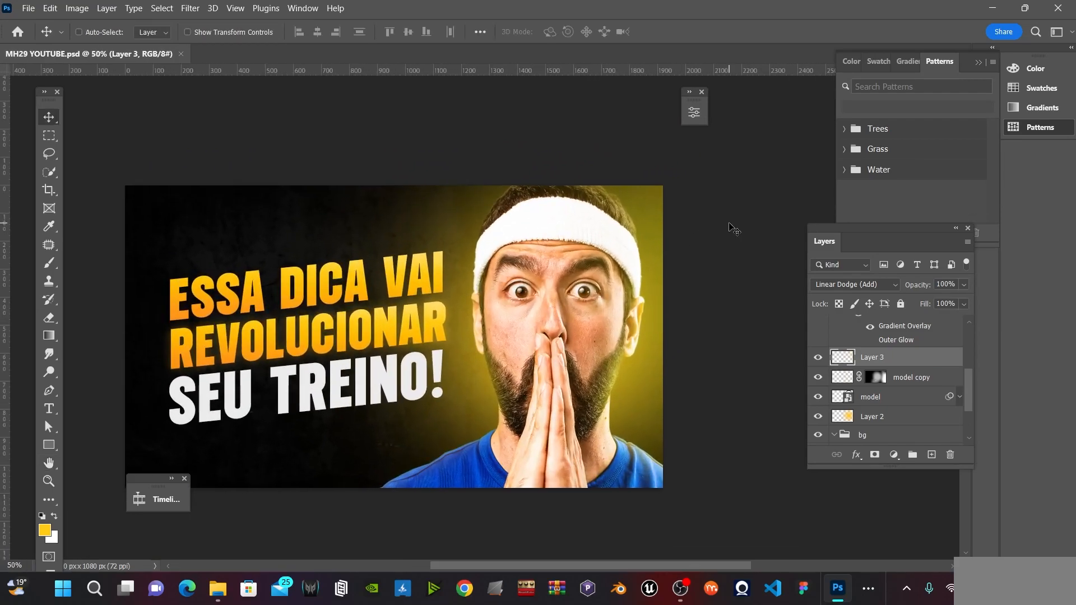
Apply a Camera Raw filter to the model layer with Contrast +18, Texture +24 and Clarity +24
{"action": "scroll", "coordinate": [886, 389], "scroll_direction": "down", "scroll_amount": 3}
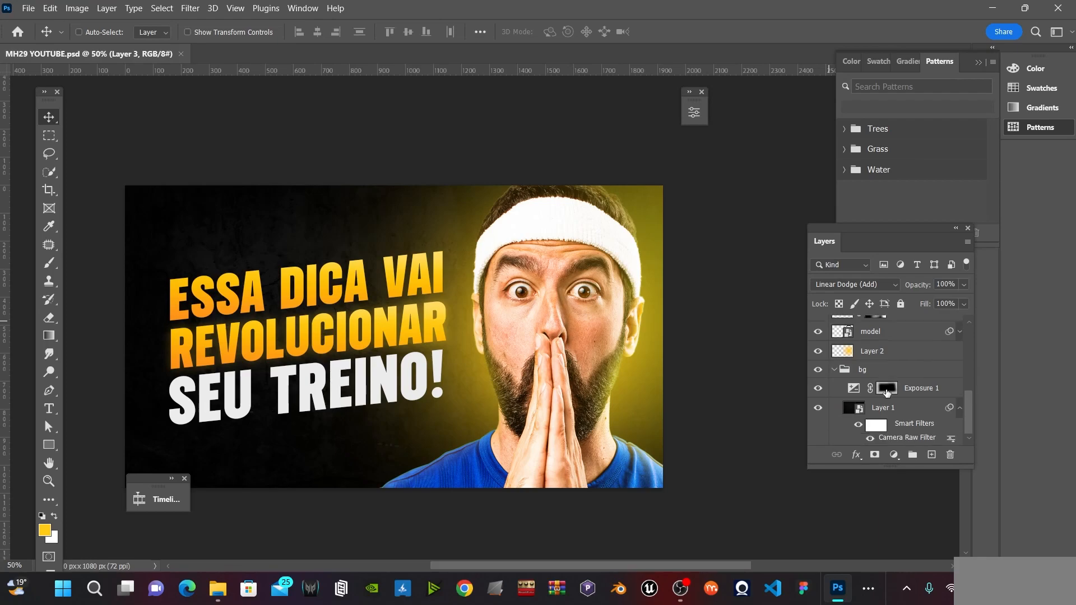
{"action": "scroll", "coordinate": [881, 405], "scroll_direction": "up", "scroll_amount": 4}
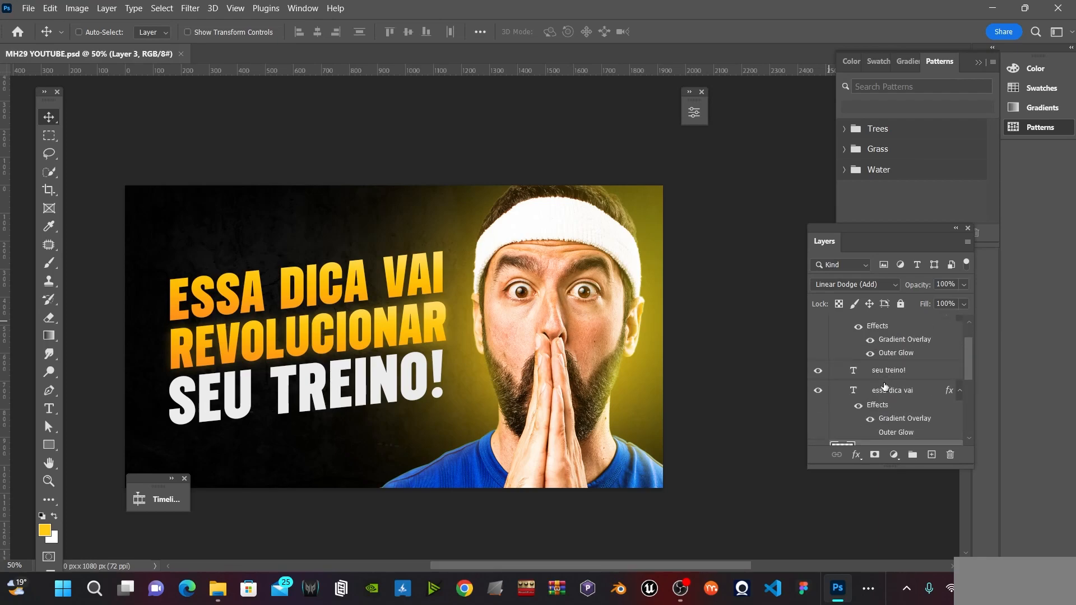
{"action": "scroll", "coordinate": [884, 386], "scroll_direction": "down", "scroll_amount": 2}
{"action": "left_click", "coordinate": [885, 372]}
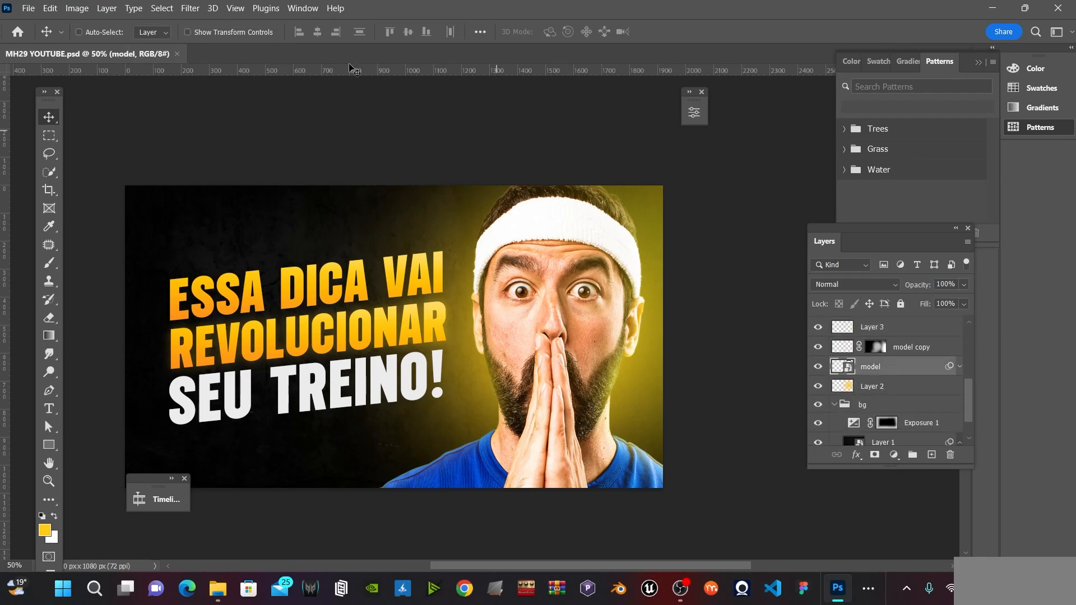
{"action": "left_click", "coordinate": [192, 8]}
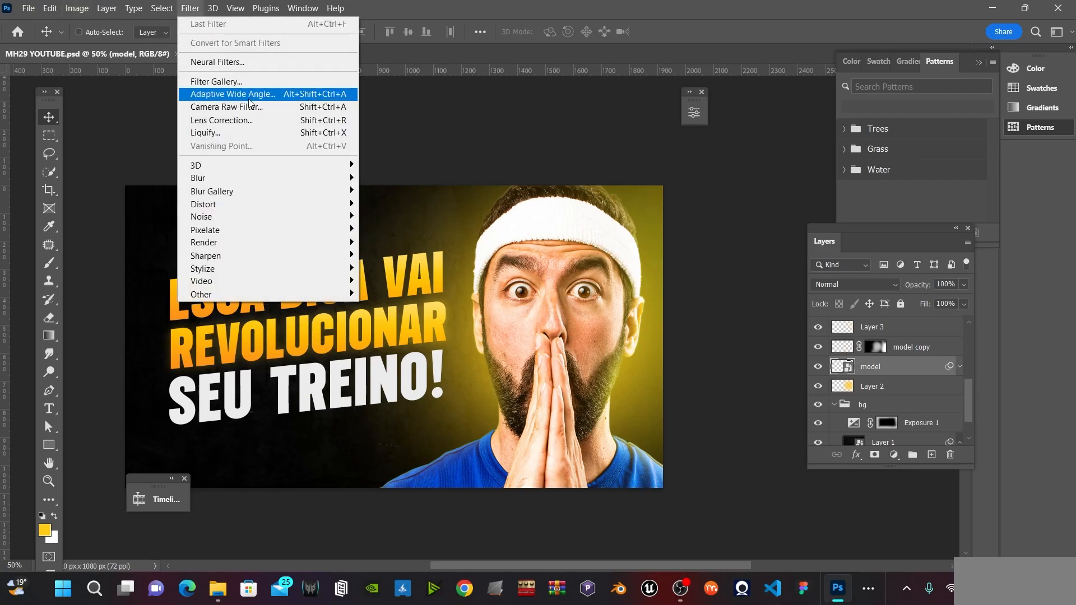
{"action": "left_click", "coordinate": [250, 107]}
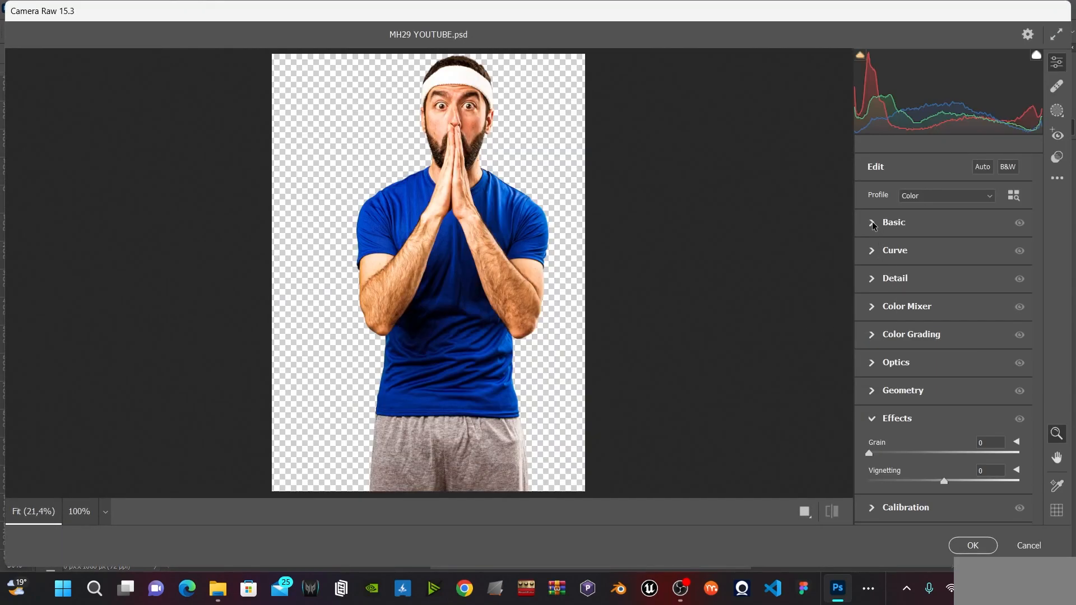
{"action": "left_click", "coordinate": [873, 224]}
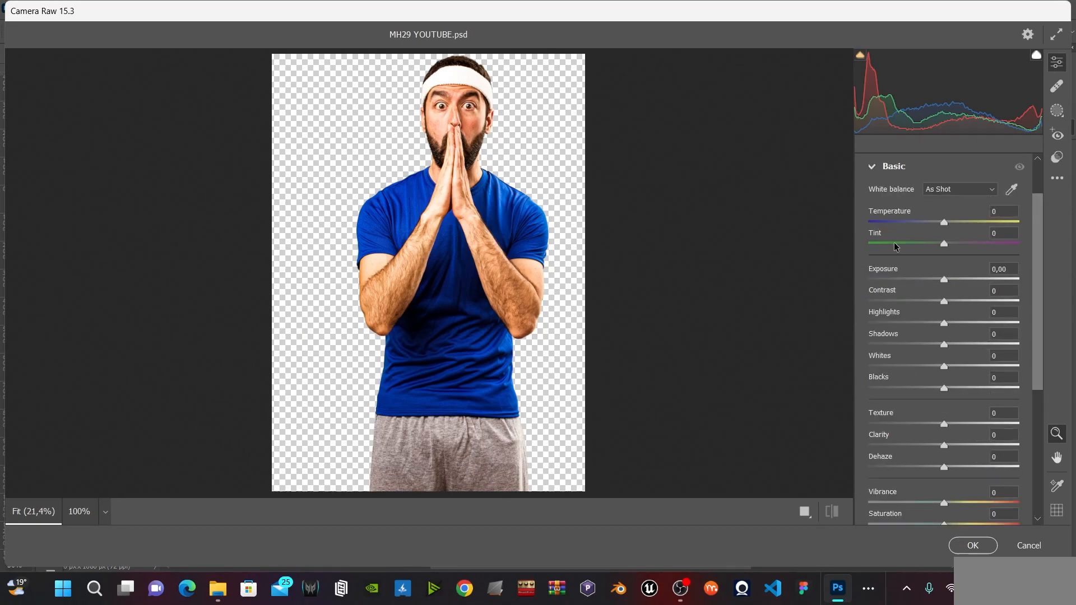
{"action": "left_click", "coordinate": [957, 301]}
{"action": "left_click", "coordinate": [962, 425]}
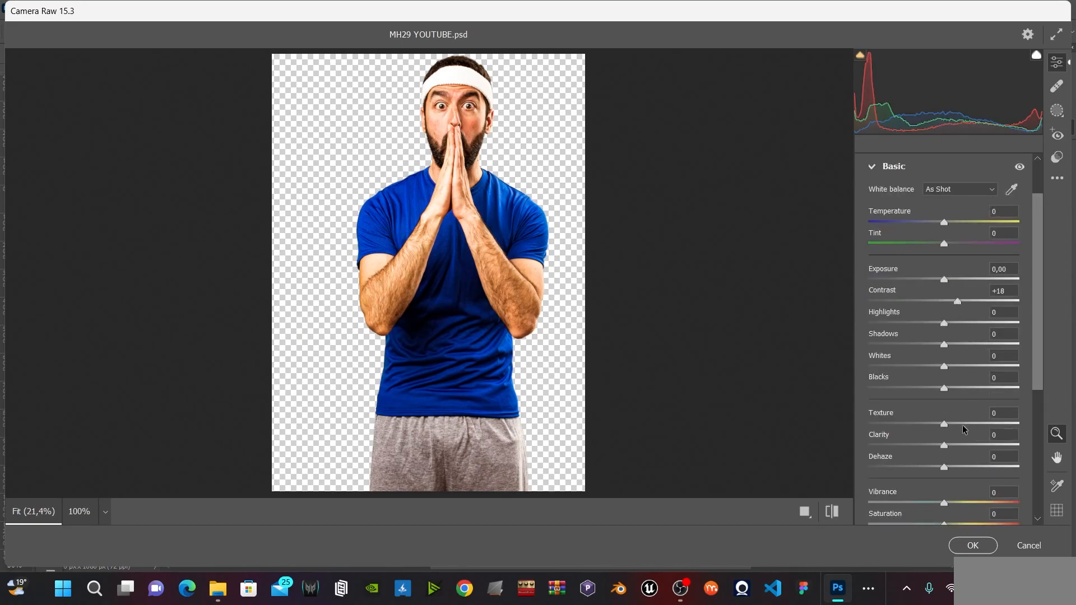
{"action": "left_click", "coordinate": [962, 446]}
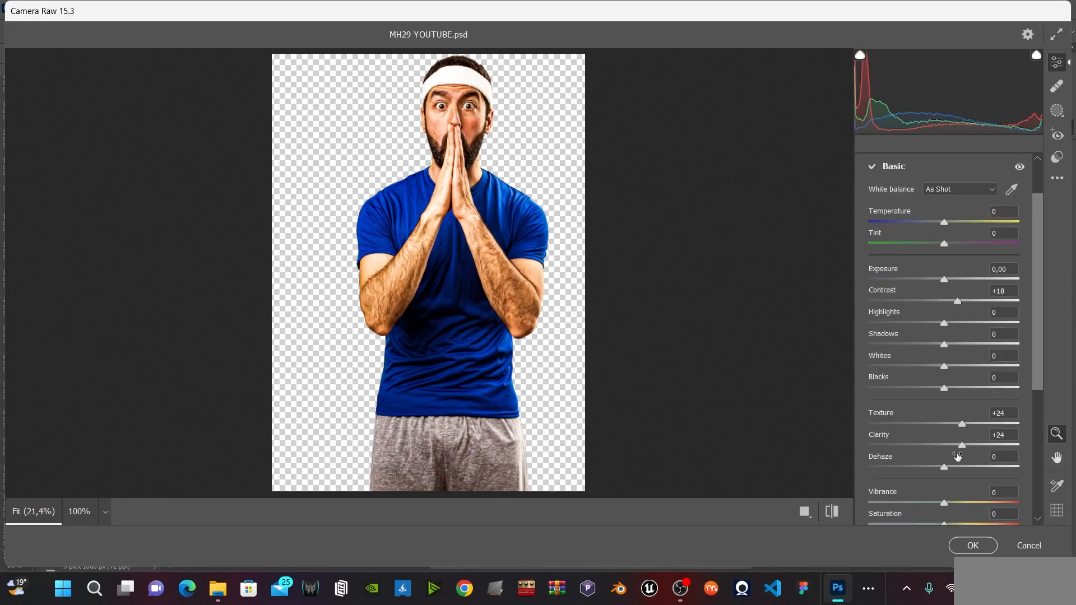
{"action": "left_click", "coordinate": [973, 546]}
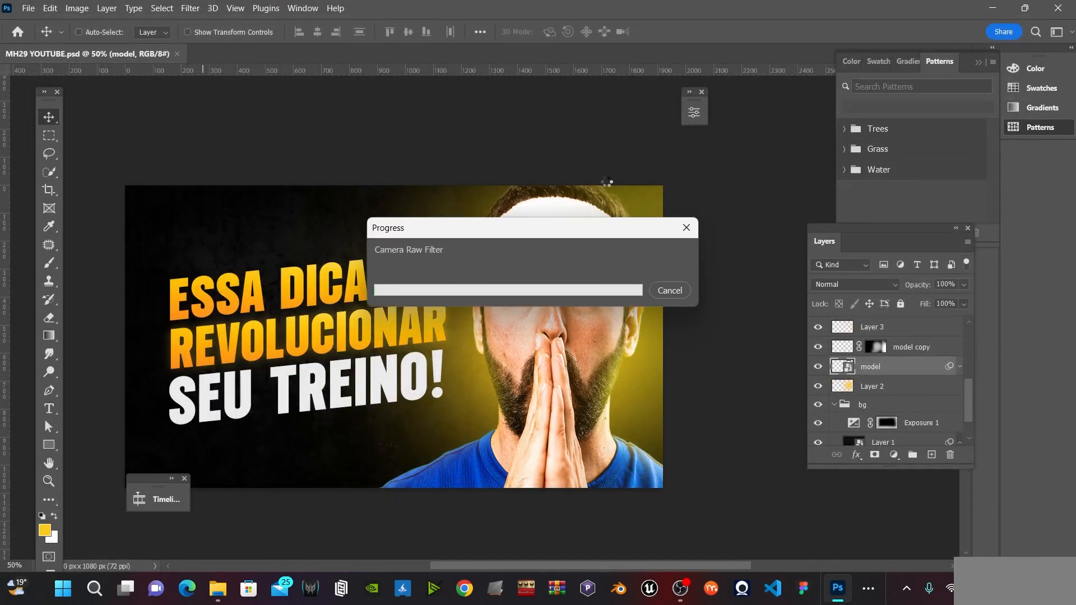
Save the file and inspect the sharpened model in the full composition at 33% and 50% zoom
{"action": "key", "text": "ctrl+minus"}
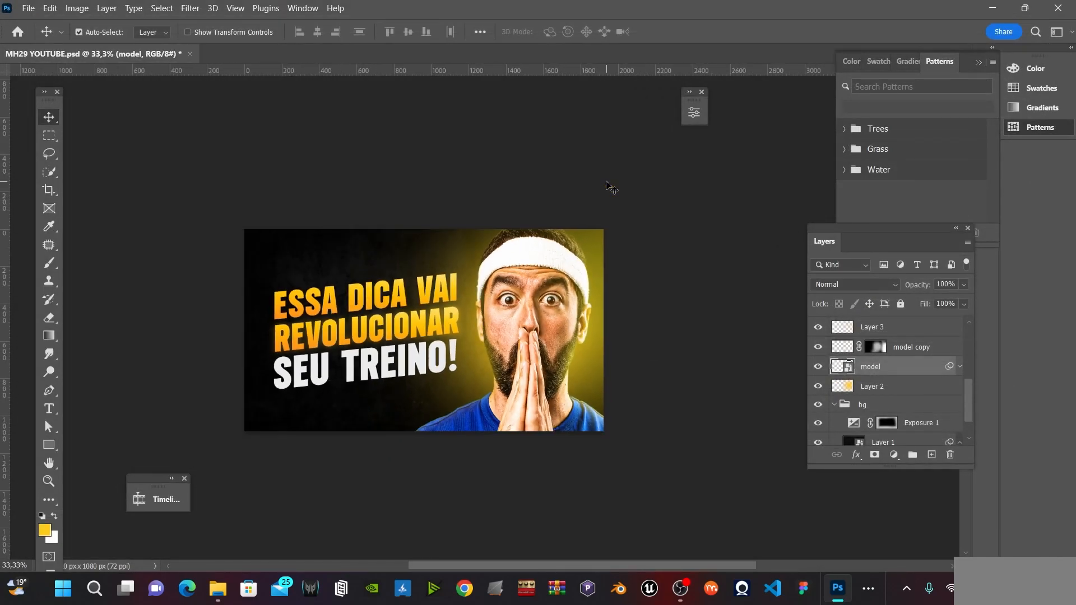
{"action": "key", "text": "ctrl+s"}
{"action": "key", "text": "z"}
{"action": "left_click", "coordinate": [465, 403]}
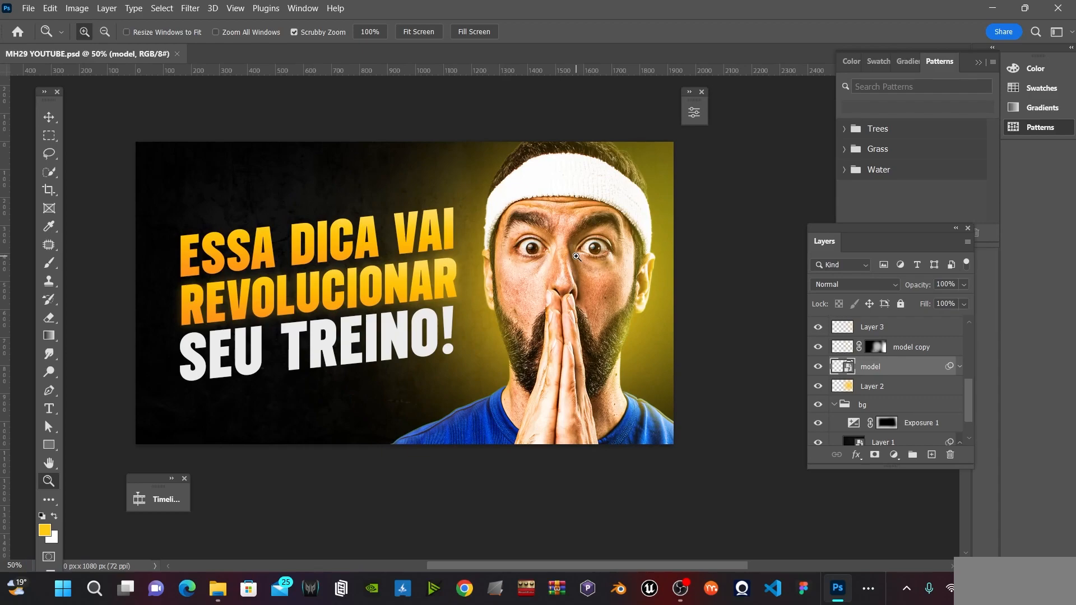
{"action": "scroll", "coordinate": [616, 278], "scroll_direction": "up", "scroll_amount": 1}
{"action": "key", "text": "v"}
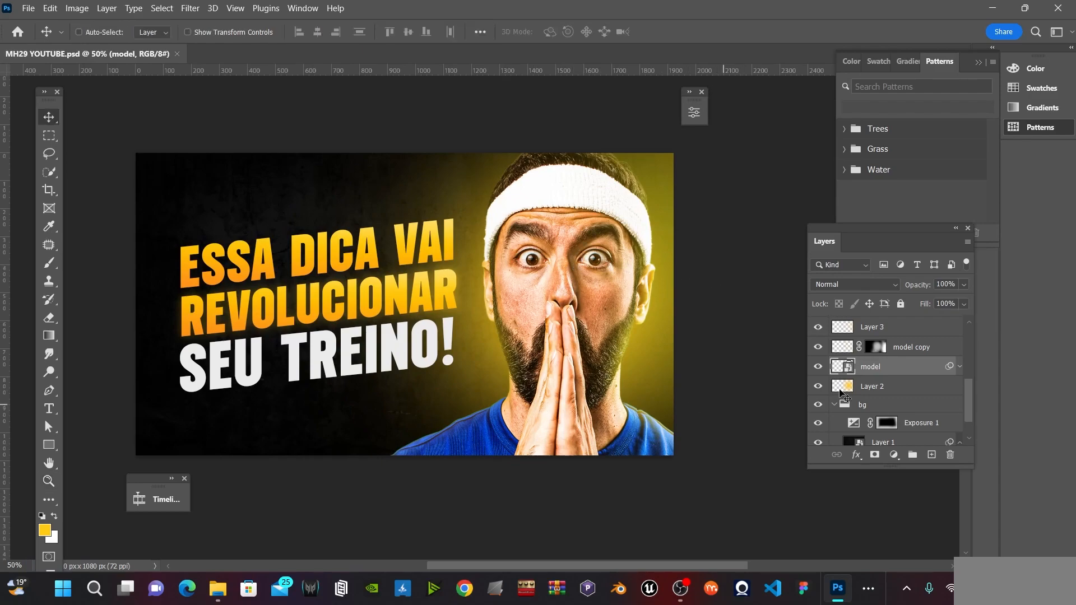
Add a yellow Outer Glow to the model layer in Linear Dodge (Add) mode at 16% opacity, keeping its size below 133 px
{"action": "scroll", "coordinate": [897, 387], "scroll_direction": "down", "scroll_amount": 2}
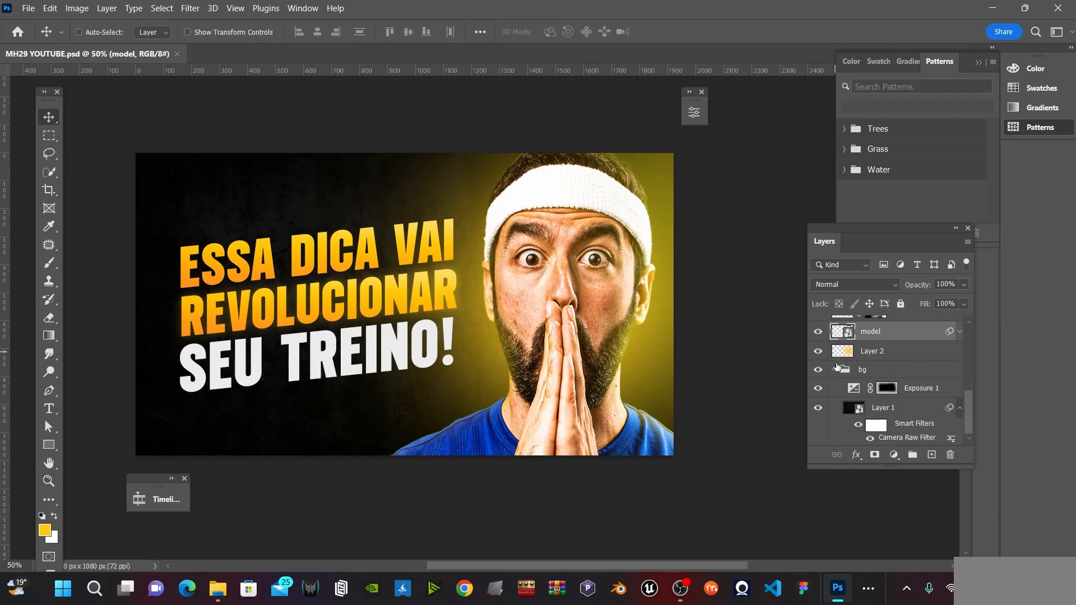
{"action": "left_click", "coordinate": [860, 454]}
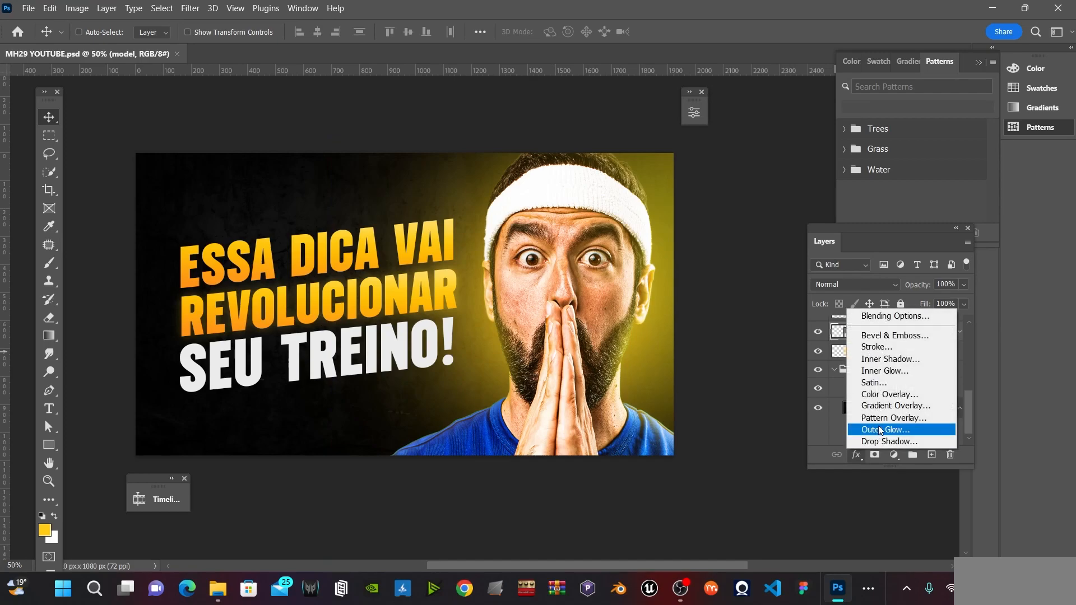
{"action": "left_click", "coordinate": [879, 429]}
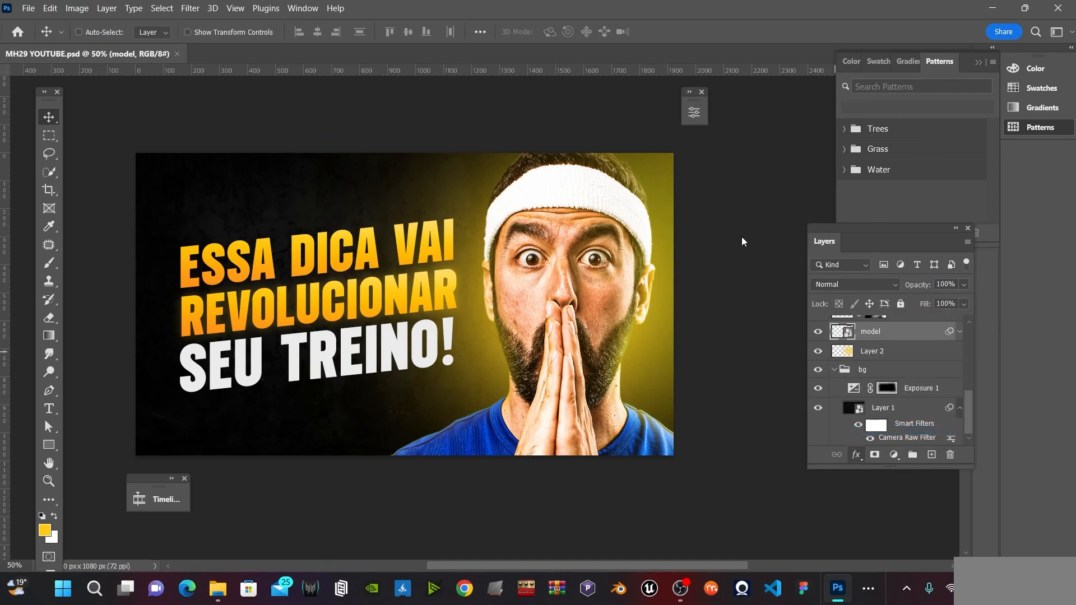
{"action": "left_click_drag", "start_coordinate": [590, 207], "coordinate": [825, 212]}
{"action": "left_click", "coordinate": [929, 415]}
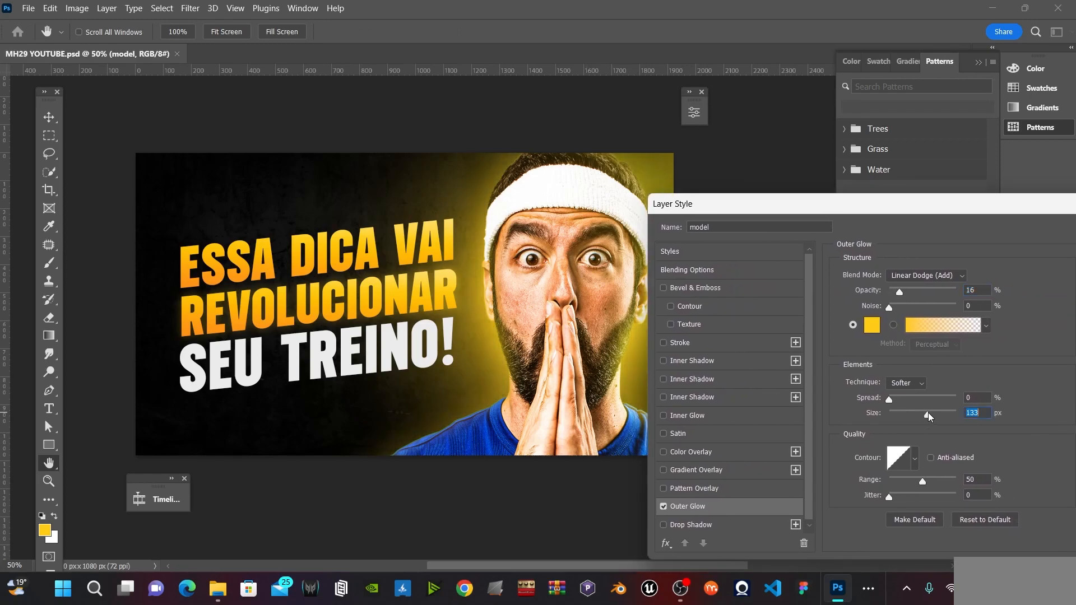
{"action": "left_click_drag", "start_coordinate": [929, 415], "coordinate": [920, 415]}
{"action": "left_click_drag", "start_coordinate": [963, 212], "coordinate": [751, 319]}
{"action": "left_click", "coordinate": [977, 340]}
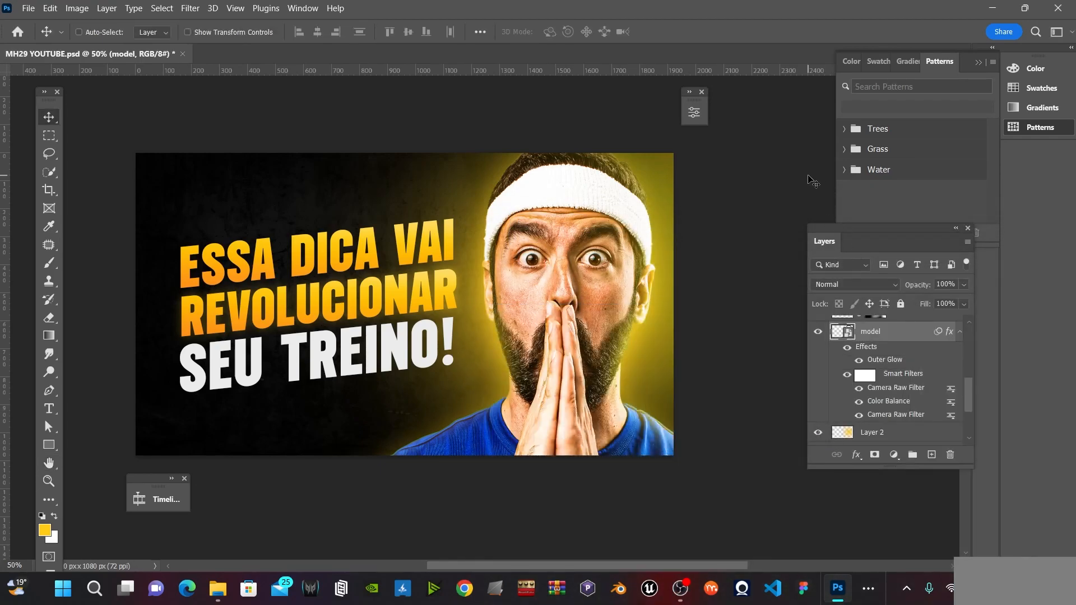
Save the file and check the glow around the model at reduced and 50% zoom
{"action": "key", "text": "ctrl+minus"}
{"action": "key", "text": "ctrl+s"}
{"action": "key", "text": "z"}
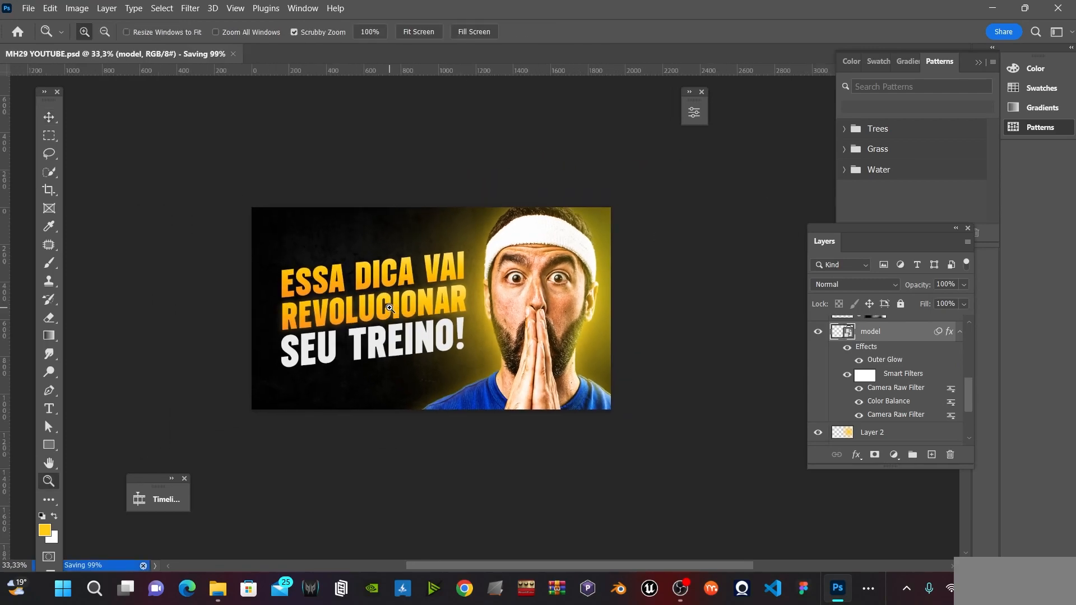
{"action": "left_click", "coordinate": [390, 307]}
{"action": "key", "text": "v"}
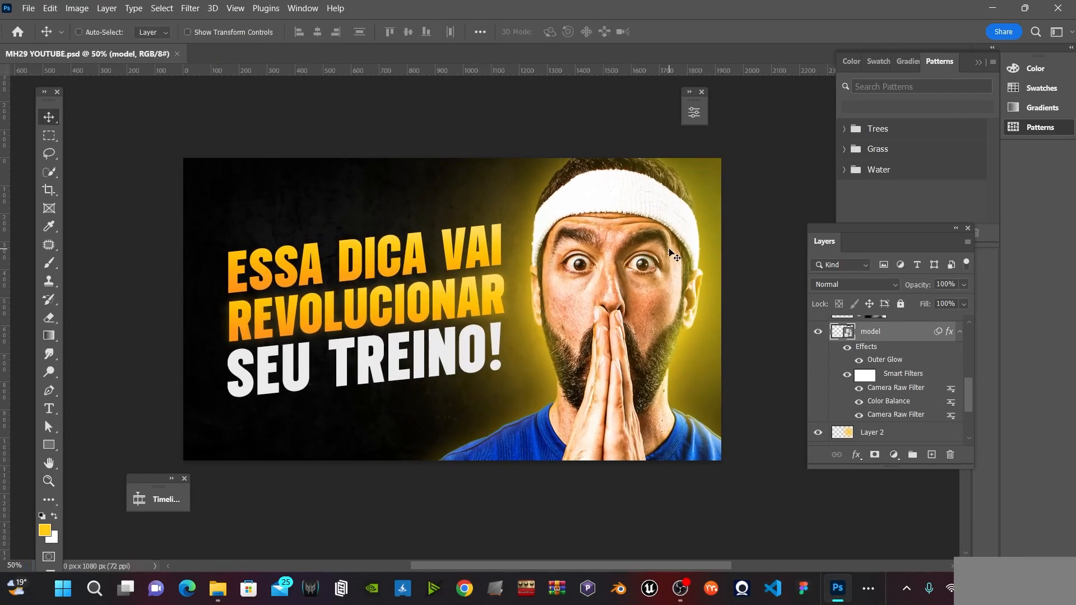
{"action": "scroll", "coordinate": [392, 324], "scroll_direction": "up", "scroll_amount": 1}
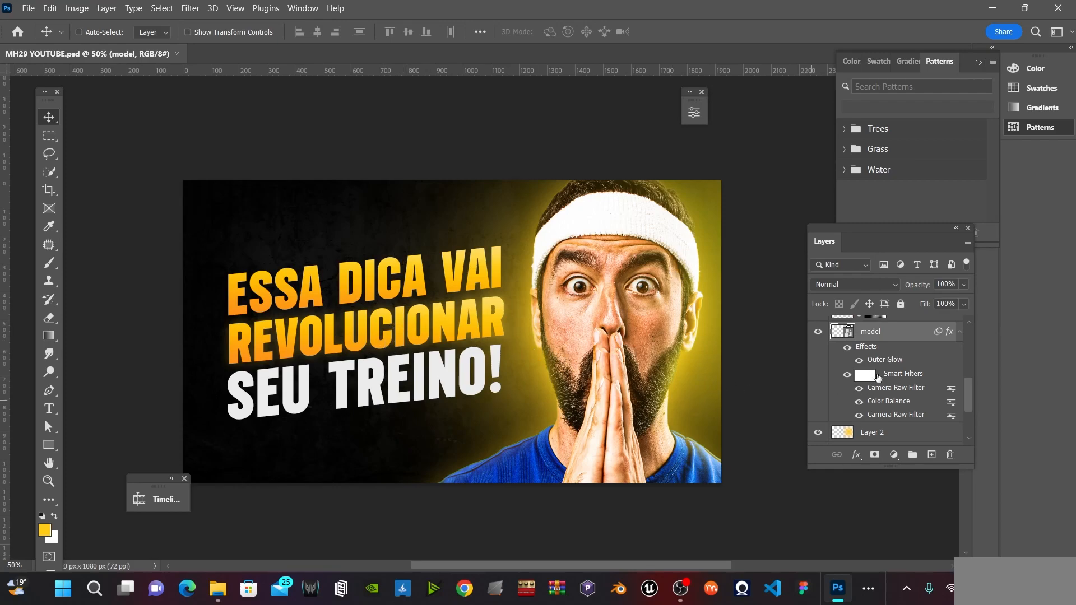
Add a new empty layer at the top of Group 1, above the headline text, and switch to the Brush tool
{"action": "scroll", "coordinate": [883, 378], "scroll_direction": "up", "scroll_amount": 6}
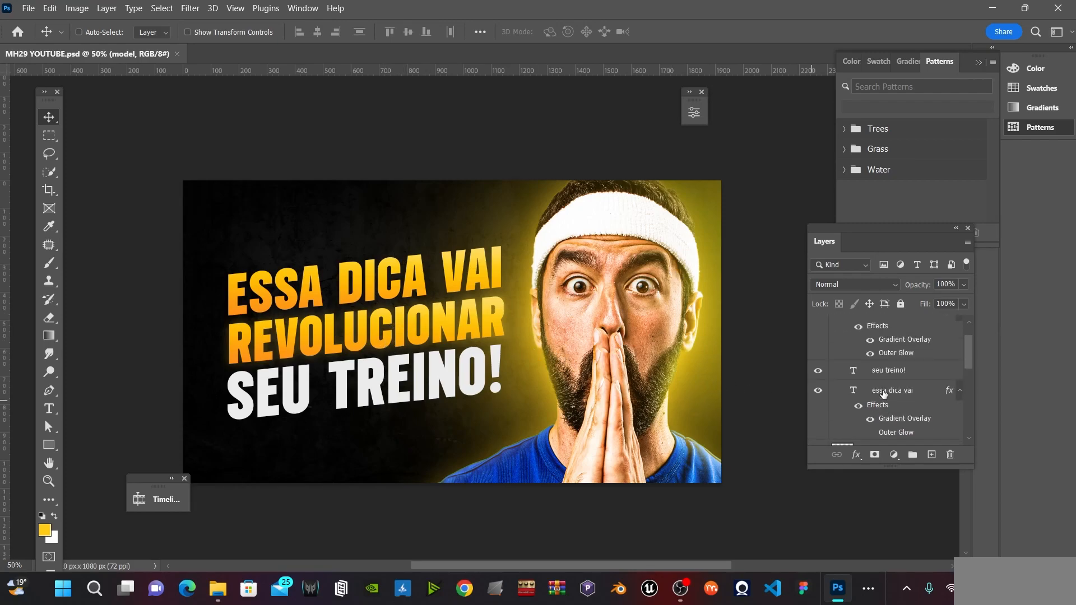
{"action": "left_click", "coordinate": [907, 328]}
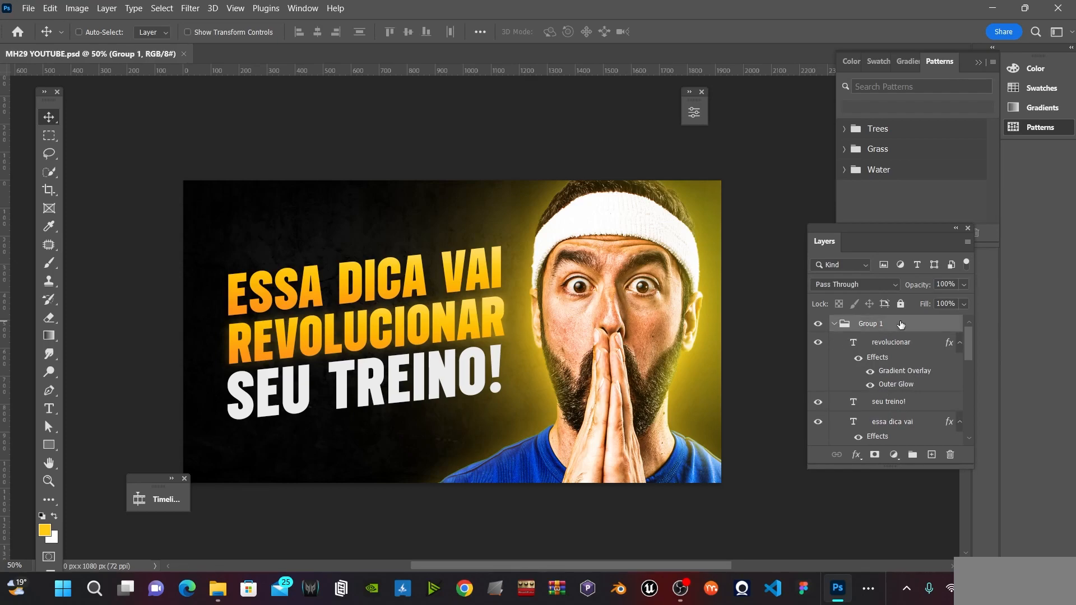
{"action": "left_click", "coordinate": [932, 454]}
{"action": "key", "text": "b"}
{"action": "key", "text": "bracketleft"}
{"action": "key", "text": "bracketleft"}
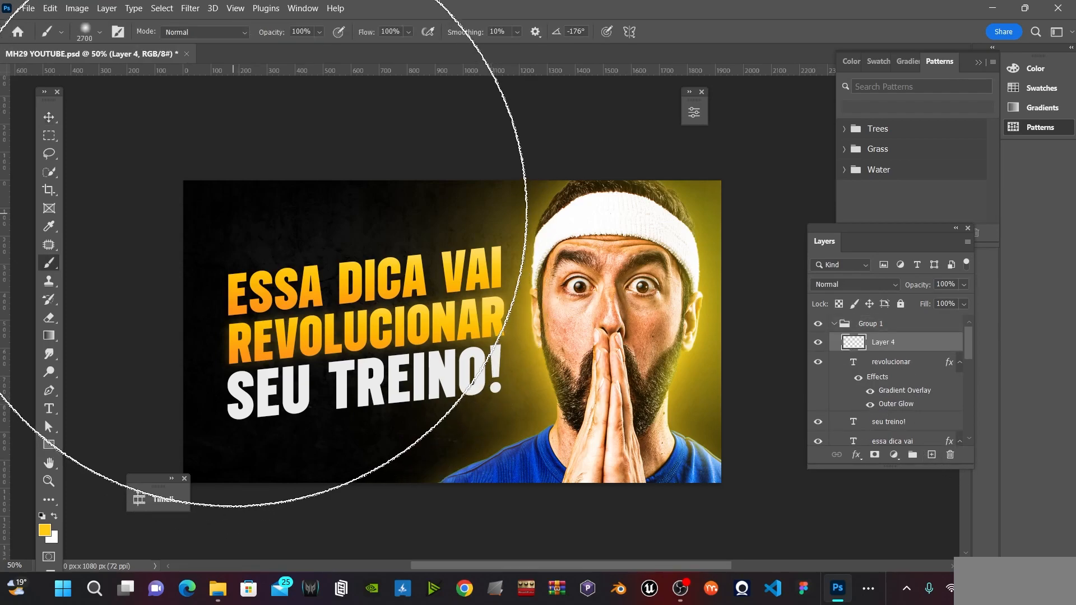
Paint a soft yellow glow from beyond the image's upper left corner with a single dab of a 2600 px brush
{"action": "key", "text": "ctrl+minus"}
{"action": "key", "text": "bracketleft"}
{"action": "key", "text": "bracketleft"}
{"action": "key", "text": "bracketleft"}
{"action": "key", "text": "bracketleft"}
{"action": "key", "text": "bracketleft"}
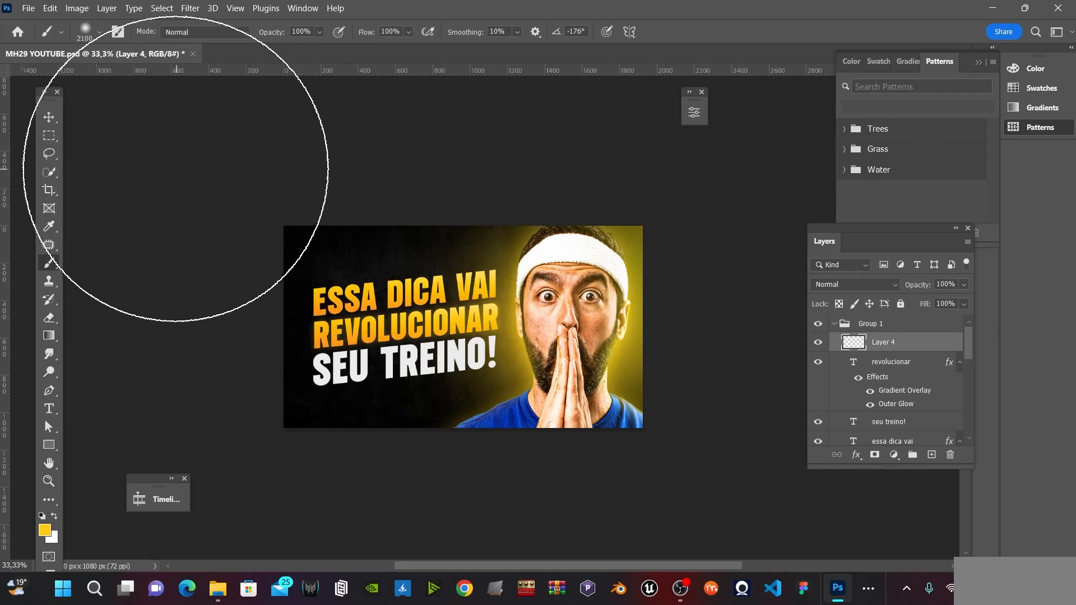
{"action": "key", "text": "bracketright"}
{"action": "key", "text": "bracketright"}
{"action": "key", "text": "bracketright"}
{"action": "key", "text": "bracketright"}
{"action": "key", "text": "bracketright"}
{"action": "key", "text": "bracketright"}
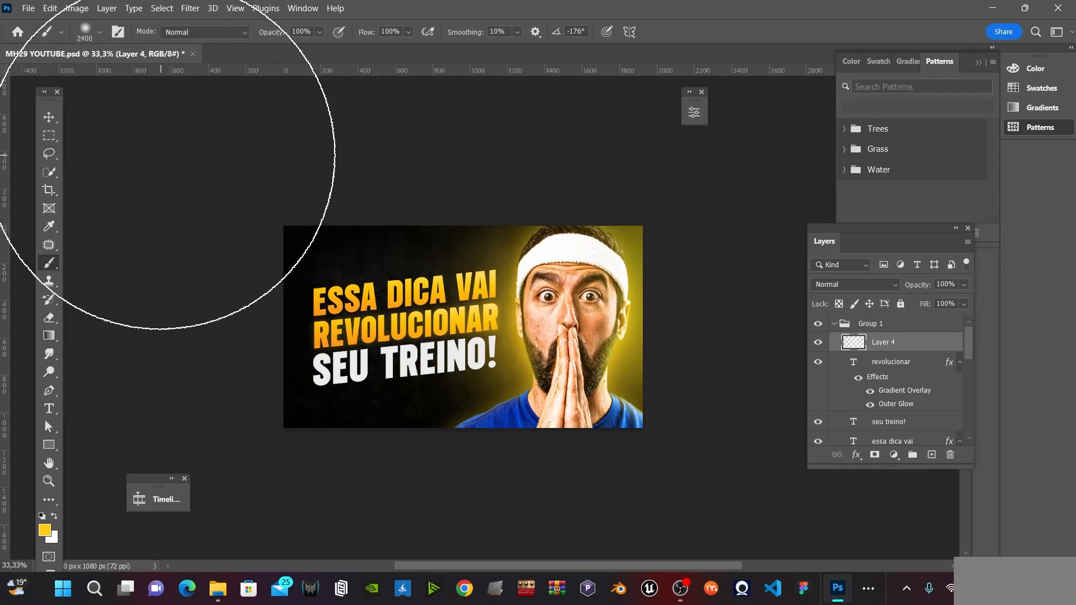
{"action": "left_click", "coordinate": [111, 146]}
Save the file and review the new corner glow over the whole composition at 50% zoom
{"action": "scroll", "coordinate": [111, 146], "scroll_direction": "down", "scroll_amount": 5}
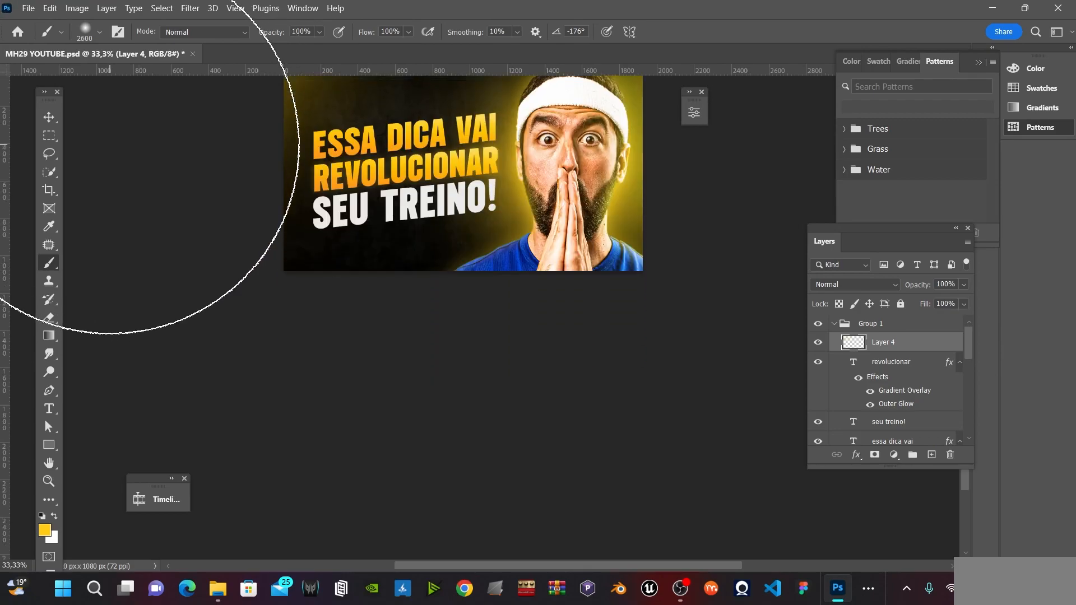
{"action": "scroll", "coordinate": [320, 445], "scroll_direction": "up", "scroll_amount": 3}
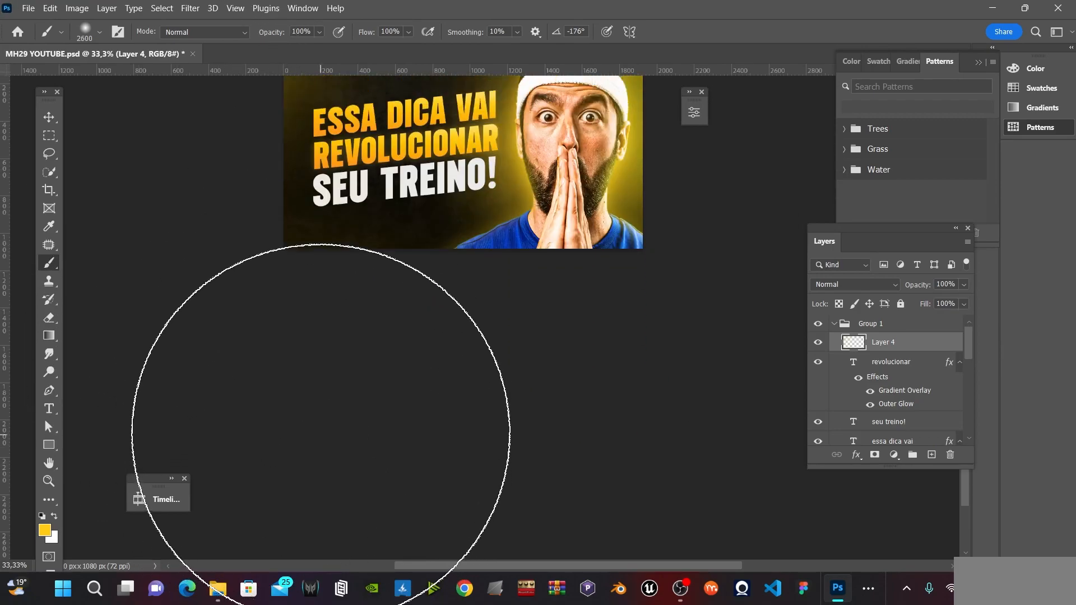
{"action": "scroll", "coordinate": [448, 336], "scroll_direction": "down", "scroll_amount": 3}
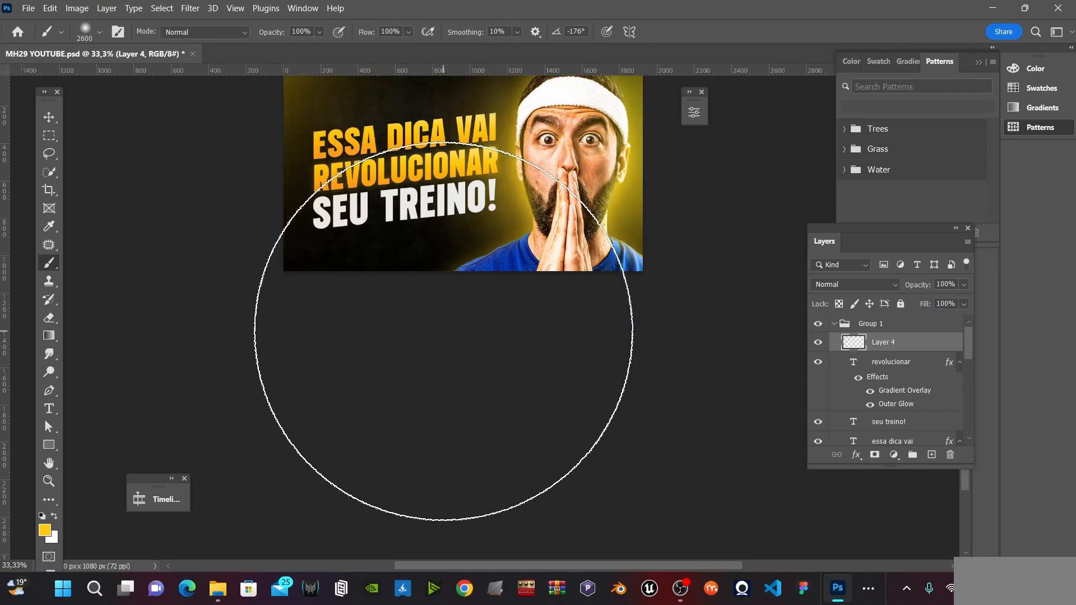
{"action": "scroll", "coordinate": [467, 452], "scroll_direction": "up", "scroll_amount": 2}
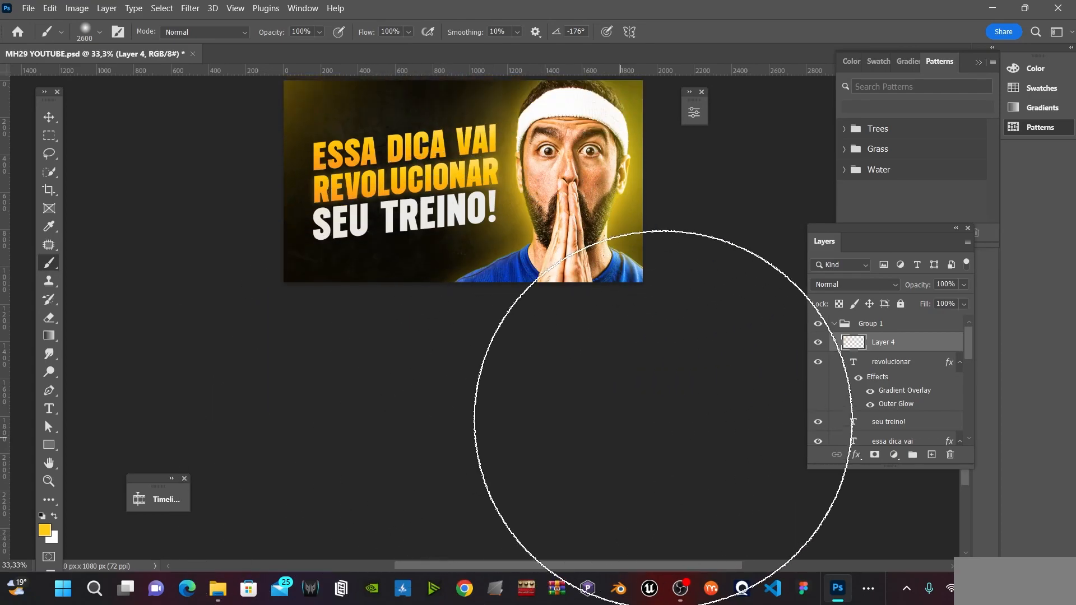
{"action": "key", "text": "ctrl+s"}
{"action": "key", "text": "z"}
{"action": "left_click_drag", "start_coordinate": [422, 194], "coordinate": [591, 226]}
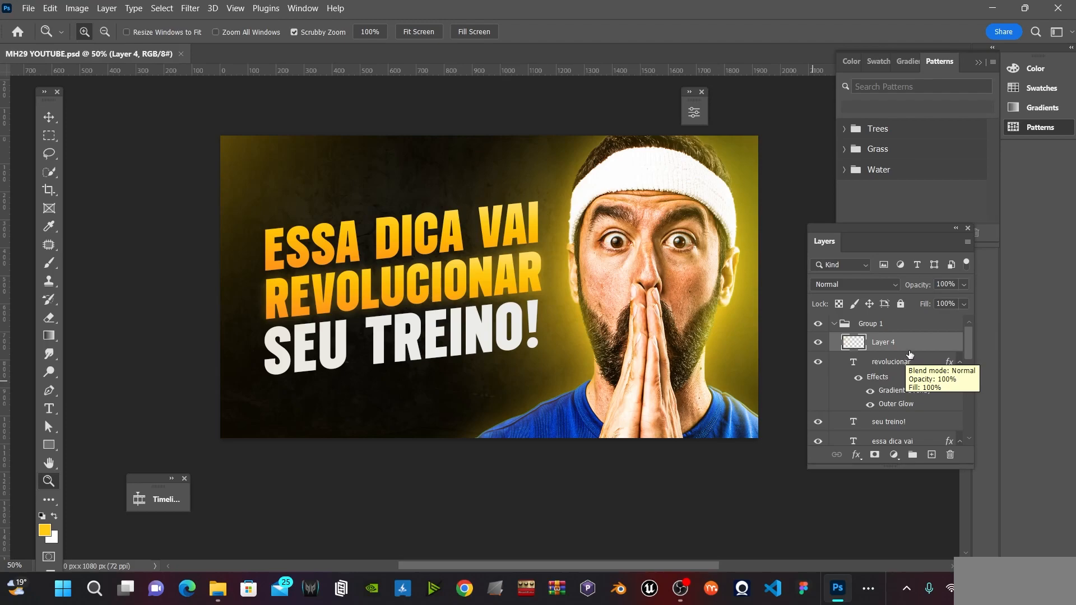
Stamp all visible layers into a merged layer above Group 1 and convert it to a smart object
{"action": "left_click", "coordinate": [899, 330]}
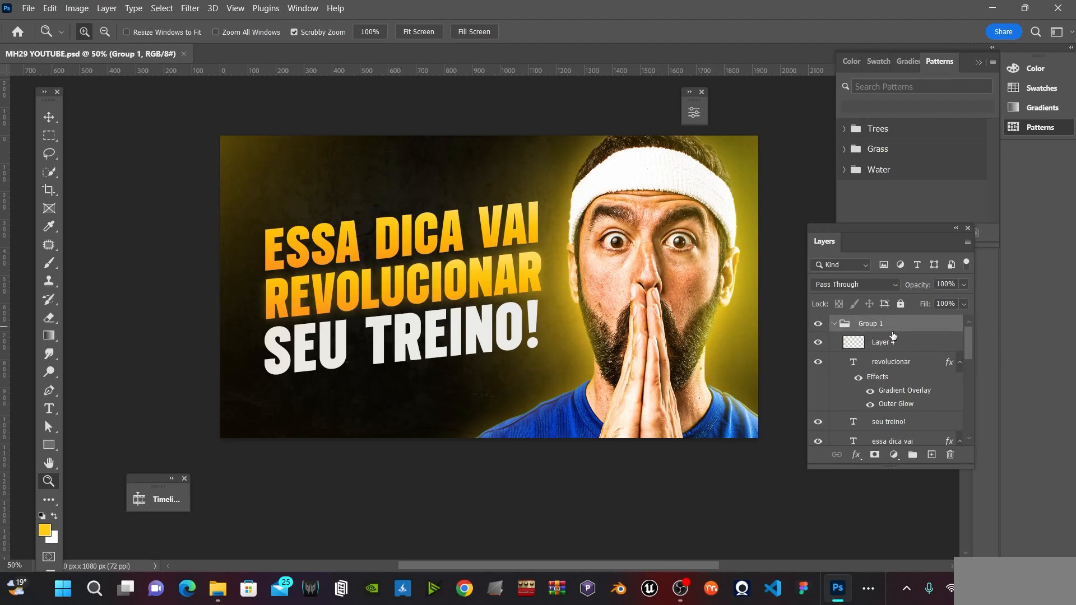
{"action": "key", "text": "ctrl+shift+alt+e"}
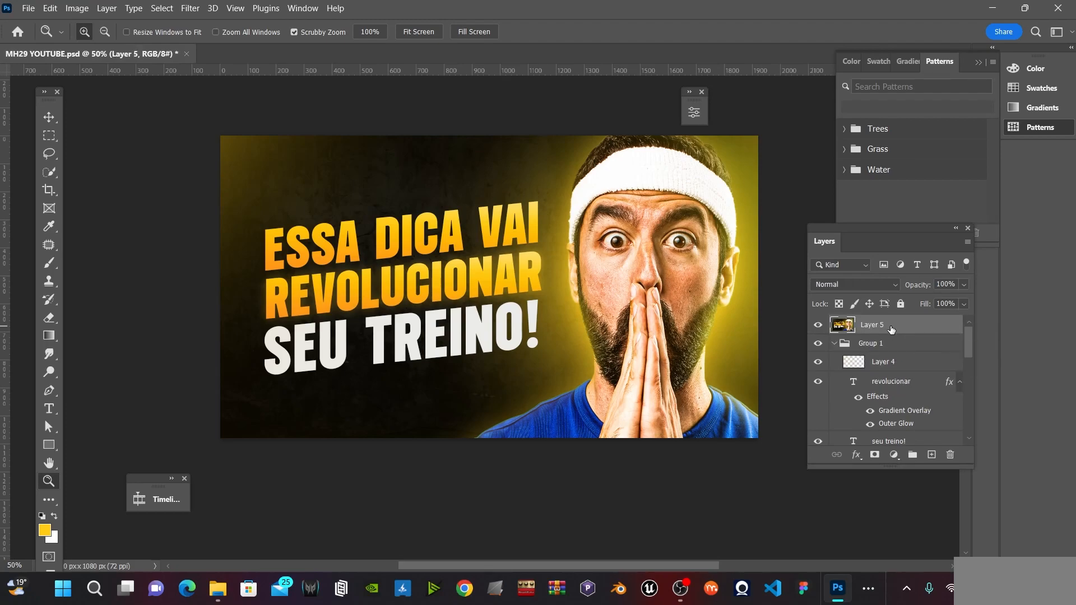
{"action": "right_click", "coordinate": [891, 328]}
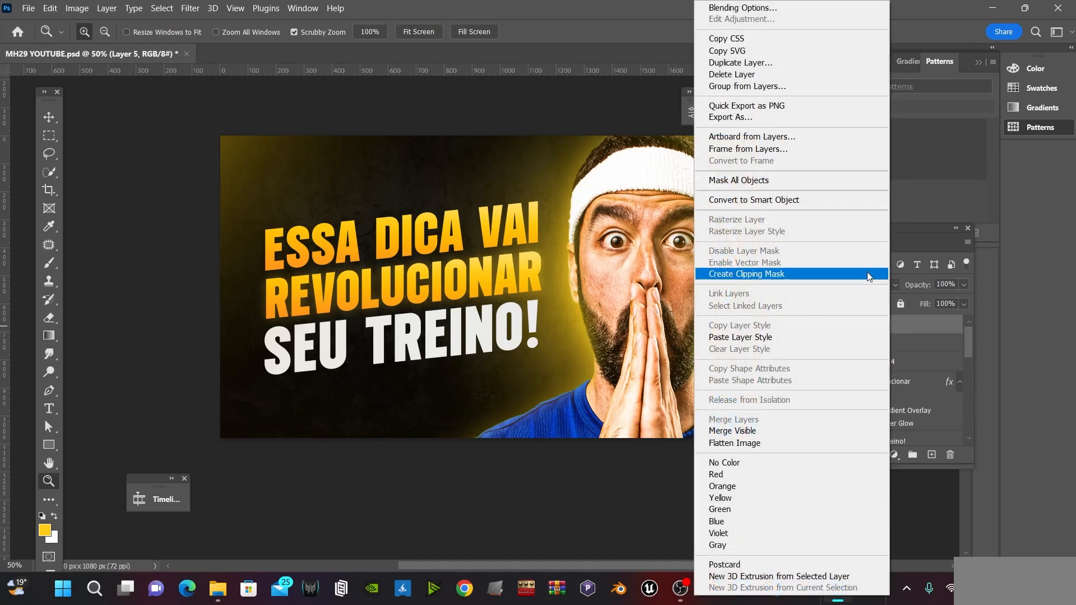
{"action": "left_click", "coordinate": [807, 199]}
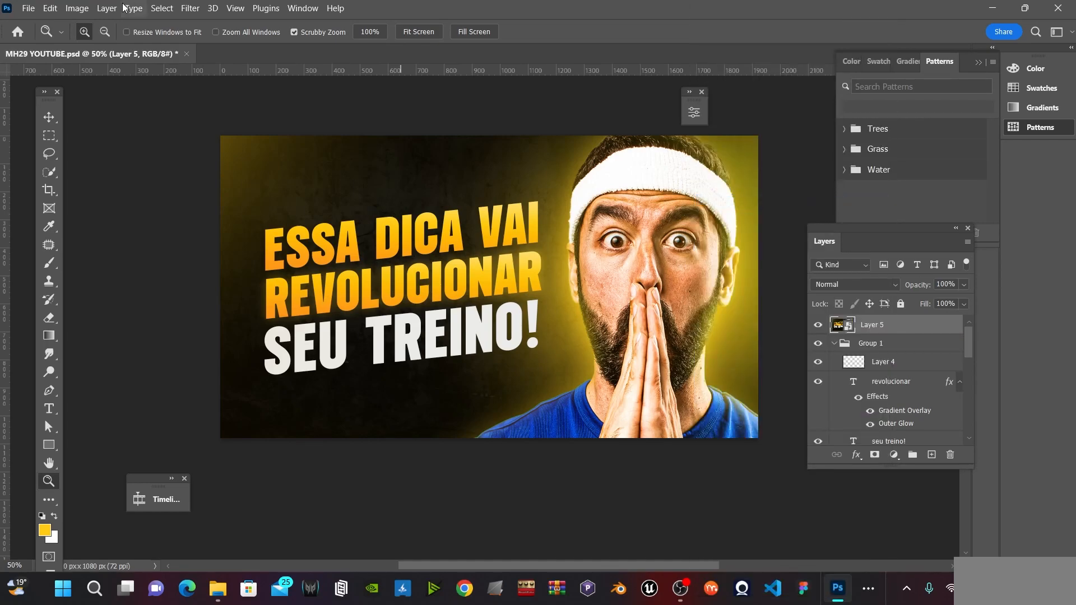
{"action": "left_click", "coordinate": [190, 8]}
{"action": "left_click", "coordinate": [237, 108]}
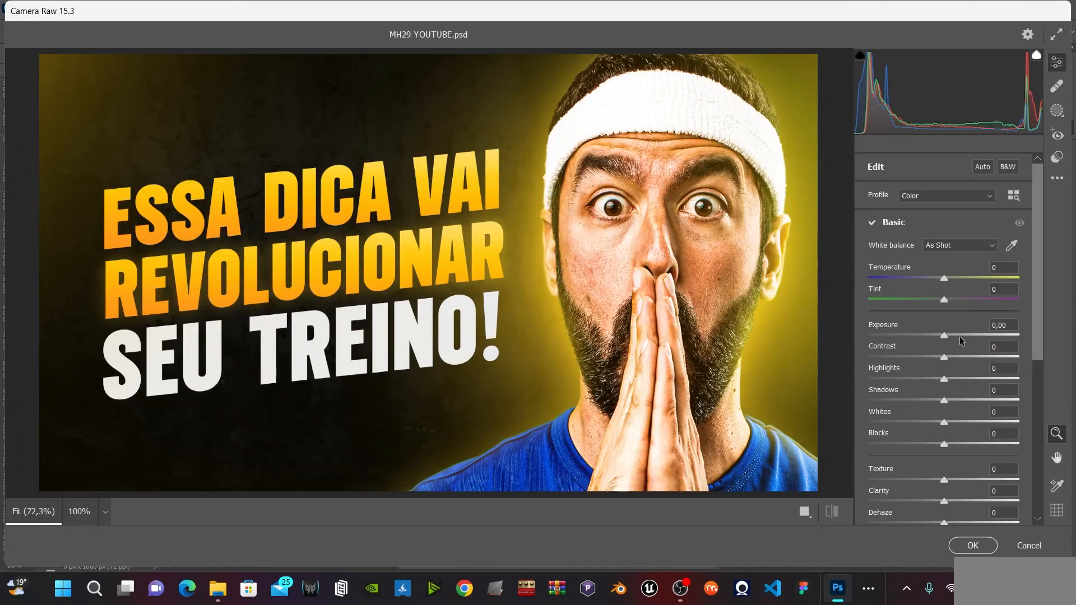
{"action": "left_click", "coordinate": [958, 358]}
{"action": "left_click", "coordinate": [968, 357]}
{"action": "left_click", "coordinate": [955, 479]}
{"action": "left_click", "coordinate": [959, 501]}
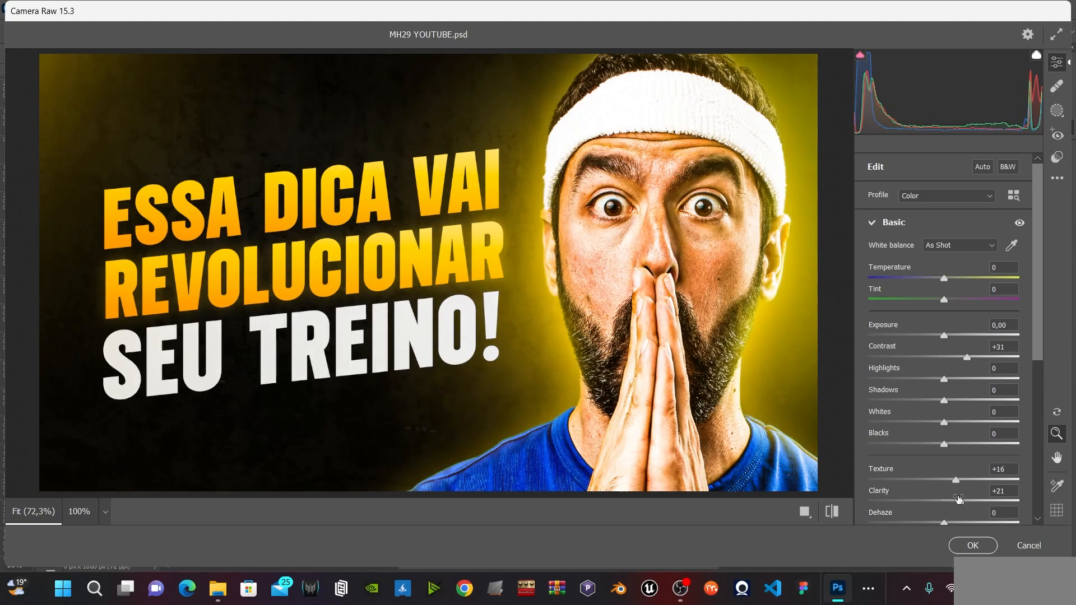
{"action": "scroll", "coordinate": [899, 464], "scroll_direction": "down", "scroll_amount": 3}
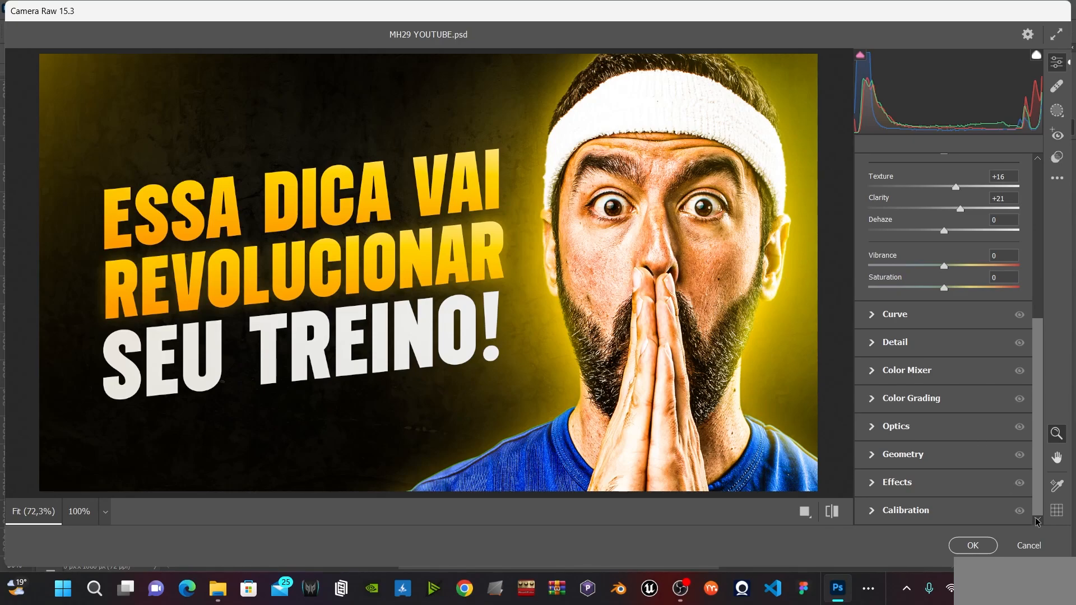
{"action": "left_click", "coordinate": [1027, 547]}
Delete the merged Layer 5 and save the file with the SEU TREINO! line stretched slightly wider toward the model
{"action": "left_click", "coordinate": [637, 260]}
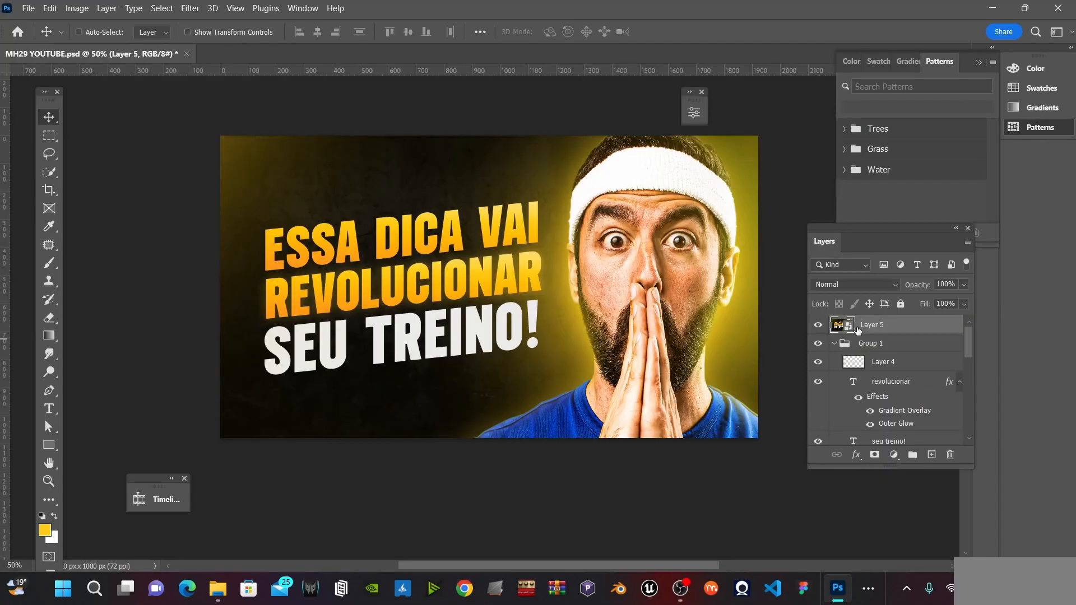
{"action": "key", "text": "Delete"}
{"action": "left_click", "coordinate": [522, 331], "text": "ctrl"}
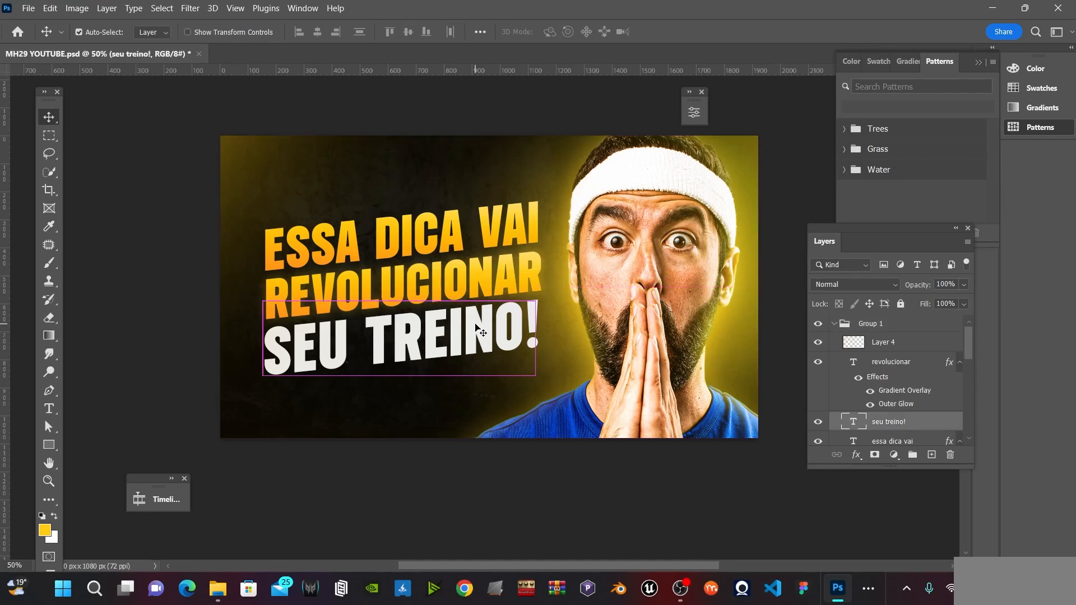
{"action": "key", "text": "ctrl+t"}
{"action": "left_click_drag", "start_coordinate": [542, 292], "coordinate": [555, 289]}
{"action": "key", "text": "Return"}
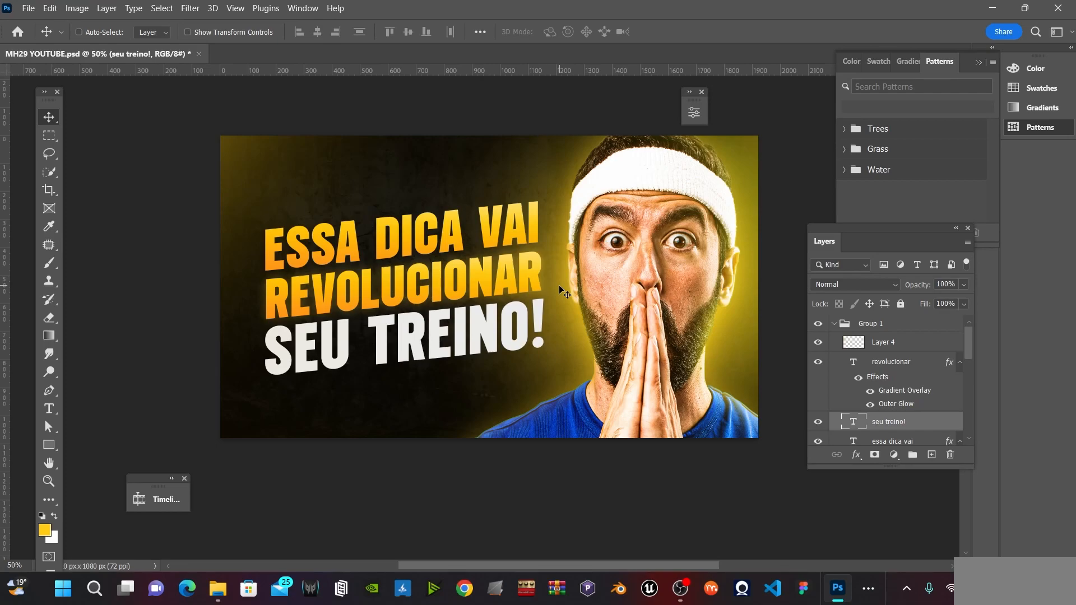
{"action": "key", "text": "ctrl+s"}
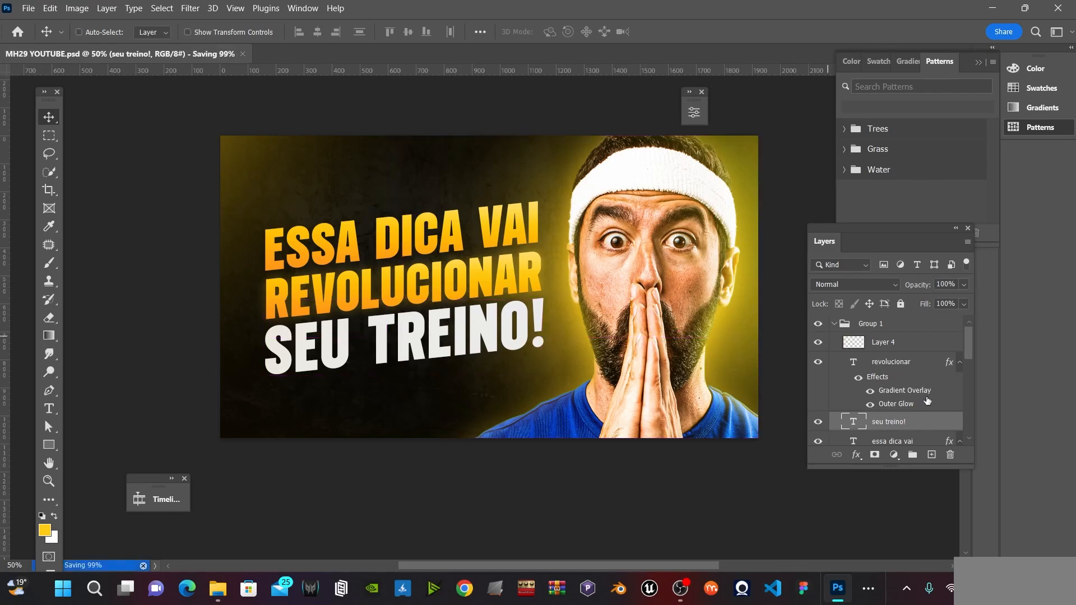
Stamp the visible layers into a new merged layer above Group 1 and convert it to a smart object
{"action": "left_click", "coordinate": [888, 326]}
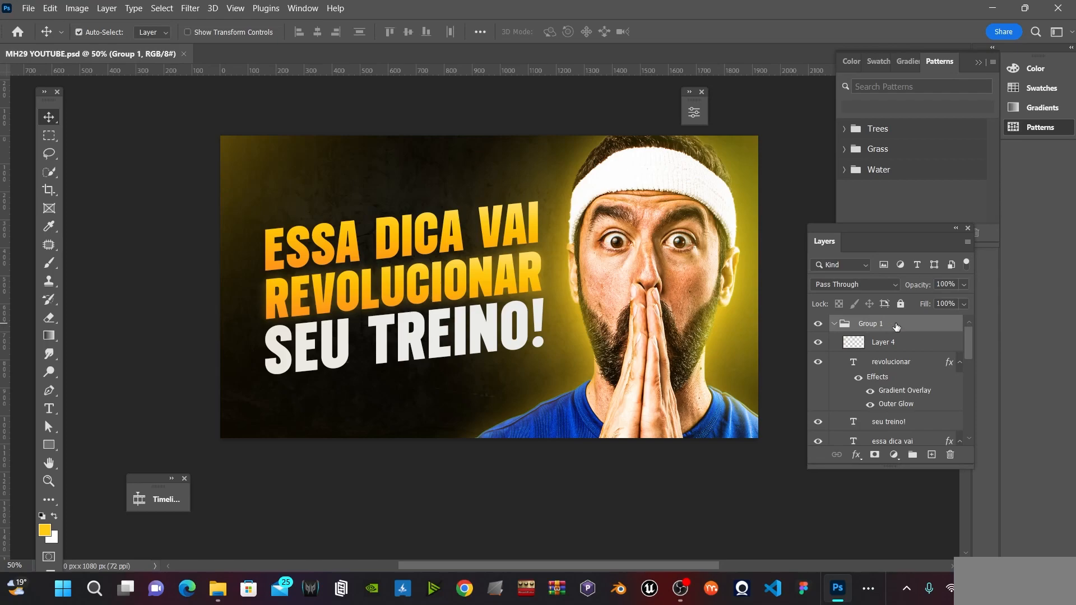
{"action": "key", "text": "ctrl+shift+alt+e"}
{"action": "right_click", "coordinate": [895, 324]}
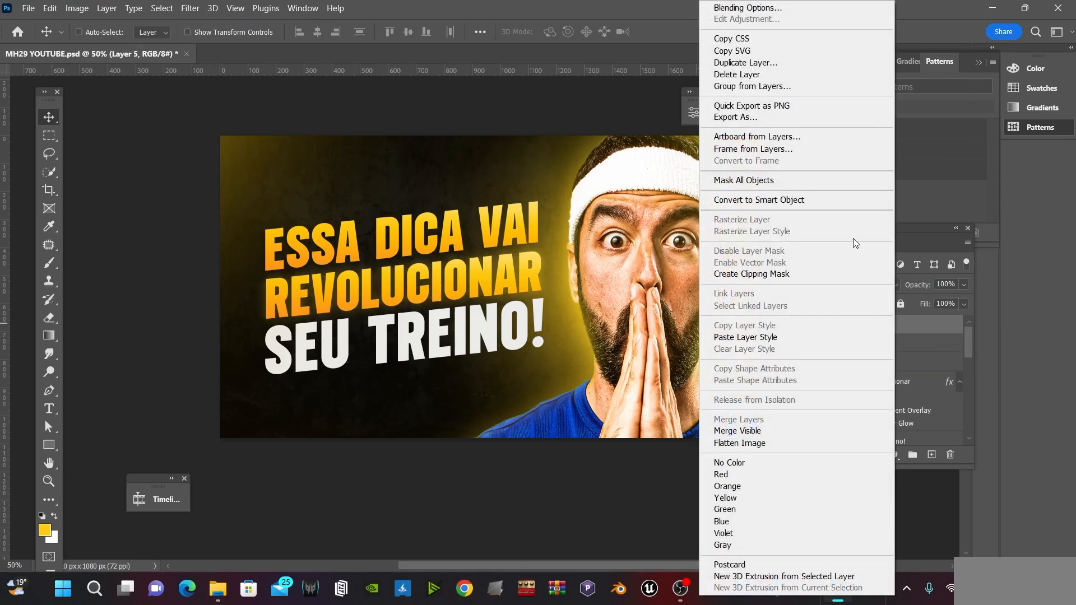
{"action": "left_click", "coordinate": [840, 199]}
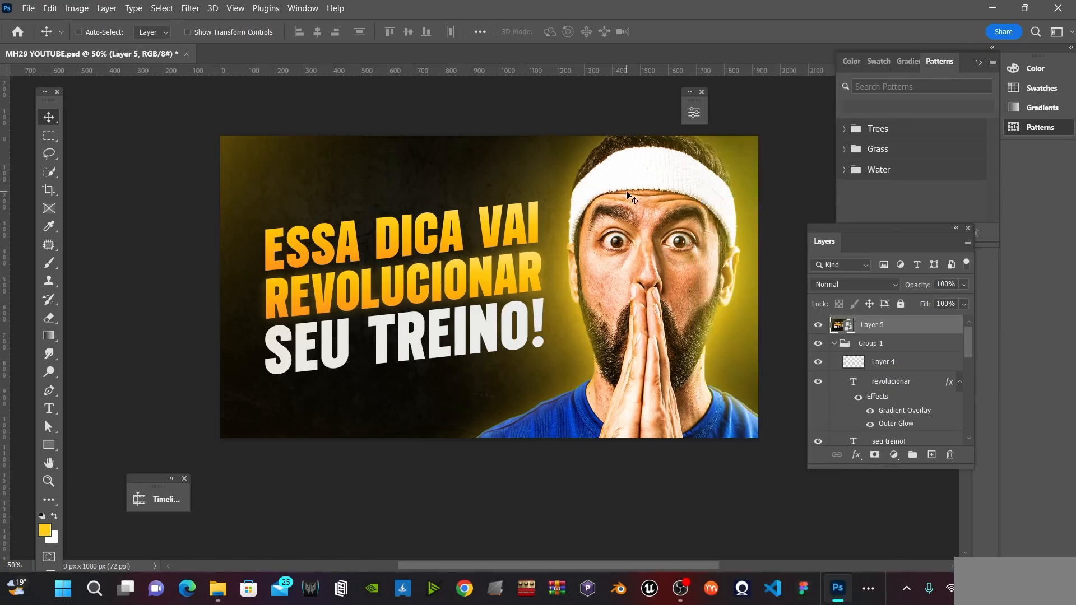
Start a Camera Raw Filter on the merged layer with contrast +23, texture +31 and clarity +25
{"action": "left_click", "coordinate": [190, 8]}
{"action": "left_click", "coordinate": [254, 107]}
{"action": "left_click_drag", "start_coordinate": [943, 357], "coordinate": [962, 360]}
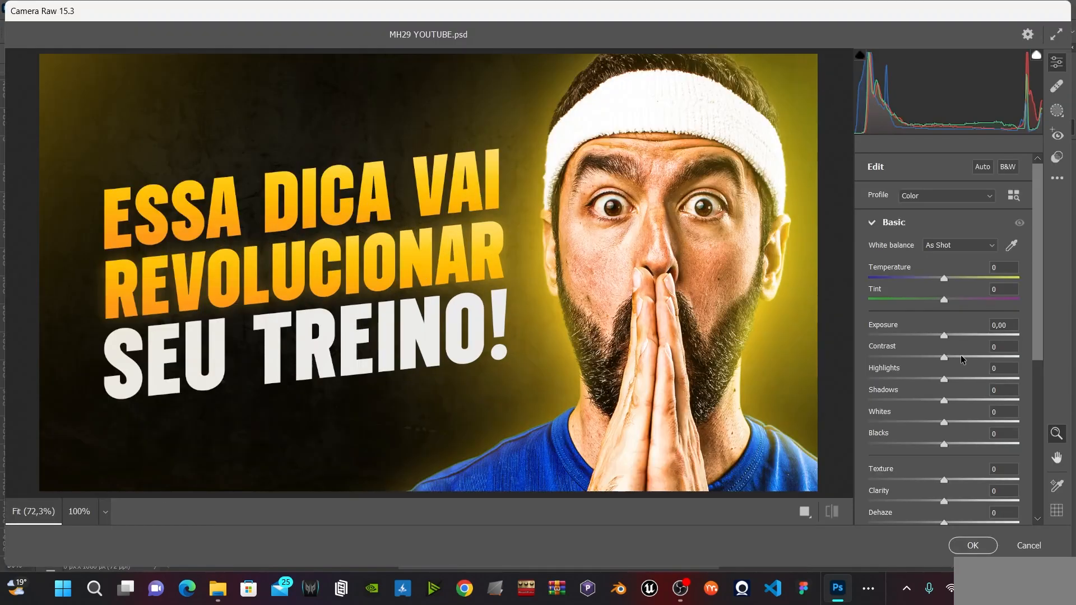
{"action": "left_click", "coordinate": [967, 480]}
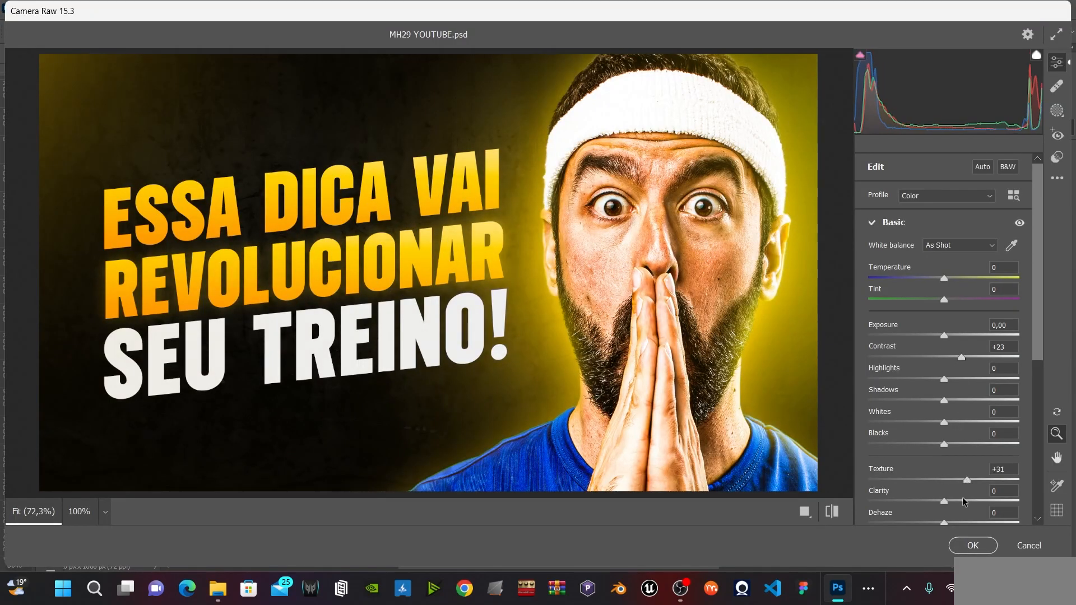
{"action": "left_click", "coordinate": [961, 501]}
Add grain of 17 and vignetting of -23 in the Camera Raw effects
{"action": "scroll", "coordinate": [947, 498], "scroll_direction": "down", "scroll_amount": 2}
{"action": "scroll", "coordinate": [925, 477], "scroll_direction": "down", "scroll_amount": 5}
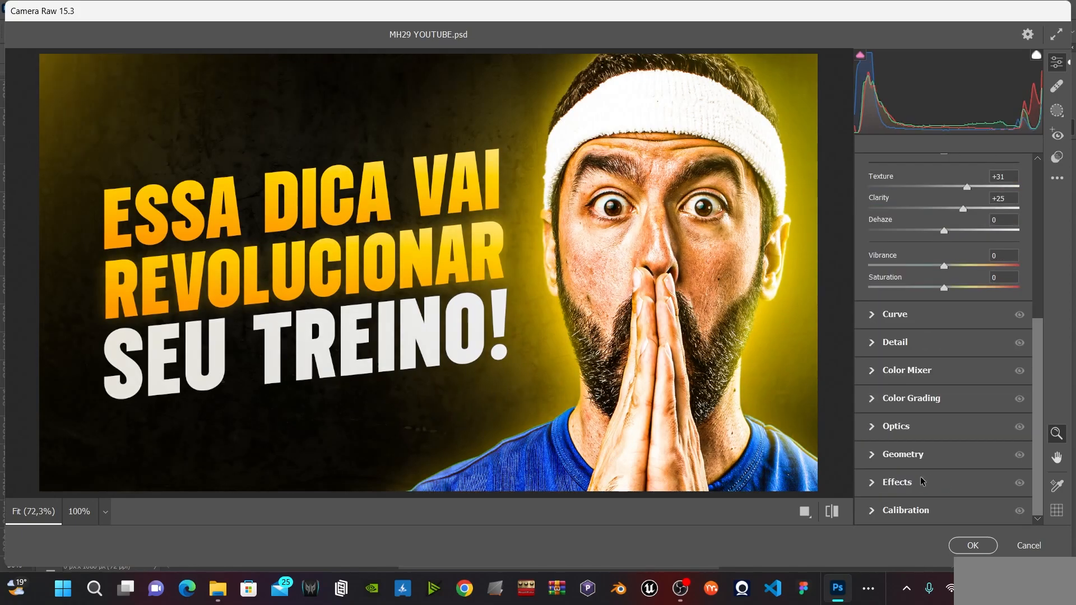
{"action": "left_click", "coordinate": [873, 483]}
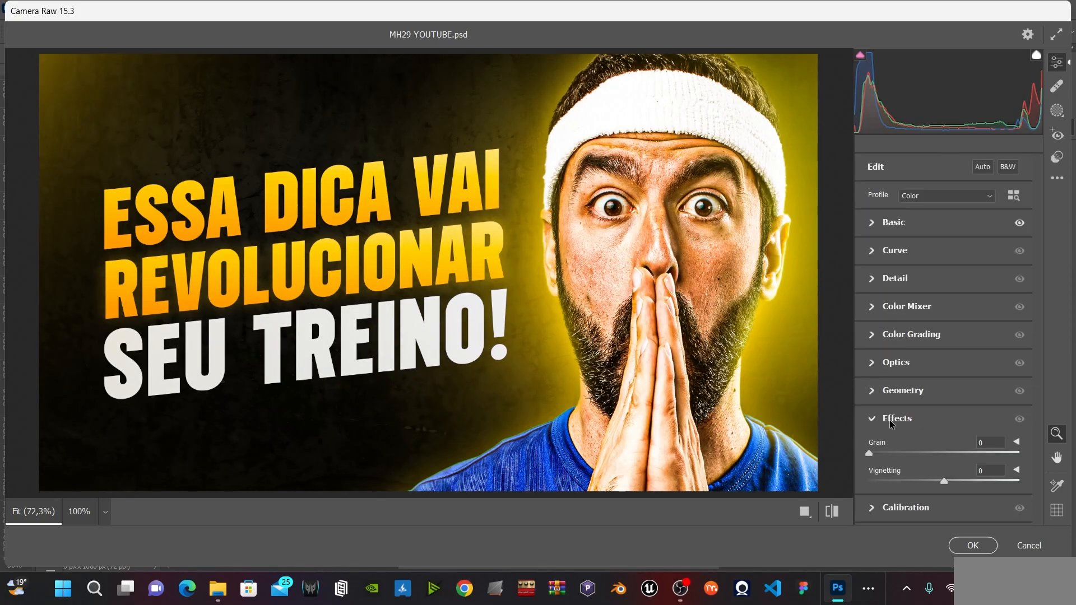
{"action": "left_click_drag", "start_coordinate": [935, 480], "coordinate": [926, 481]}
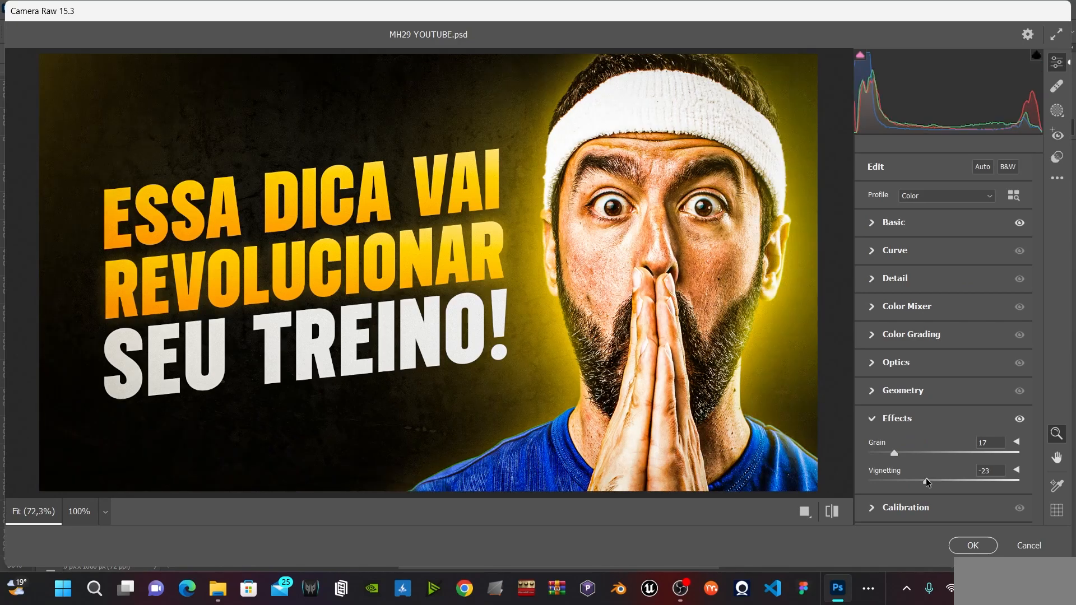
Apply the Camera Raw Filter and set the merged layer's opacity to 75%
{"action": "left_click", "coordinate": [984, 547]}
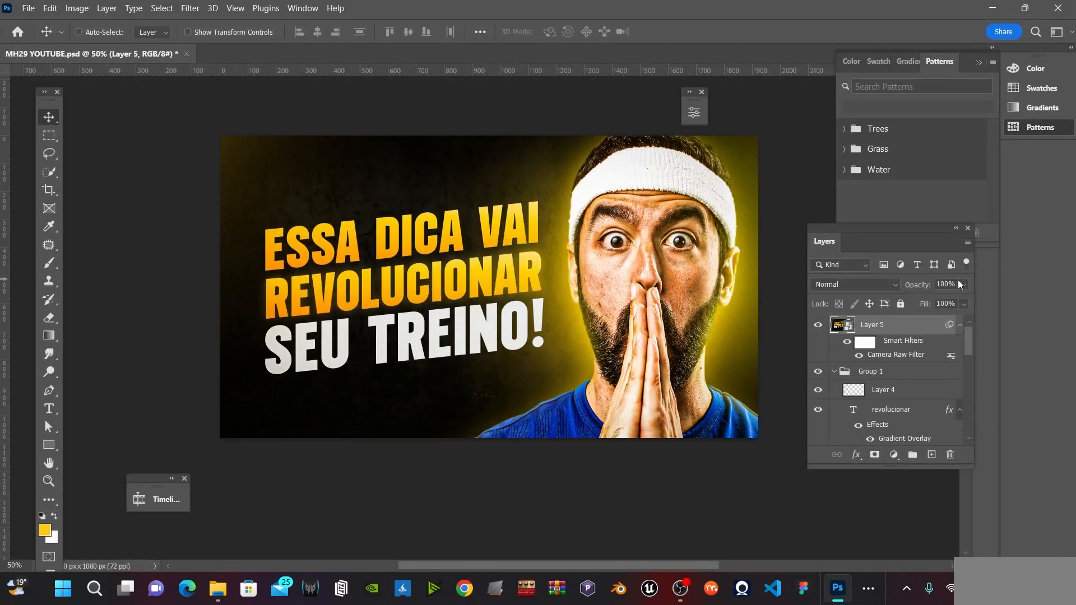
{"action": "left_click", "coordinate": [964, 285]}
{"action": "left_click_drag", "start_coordinate": [966, 299], "coordinate": [948, 299]}
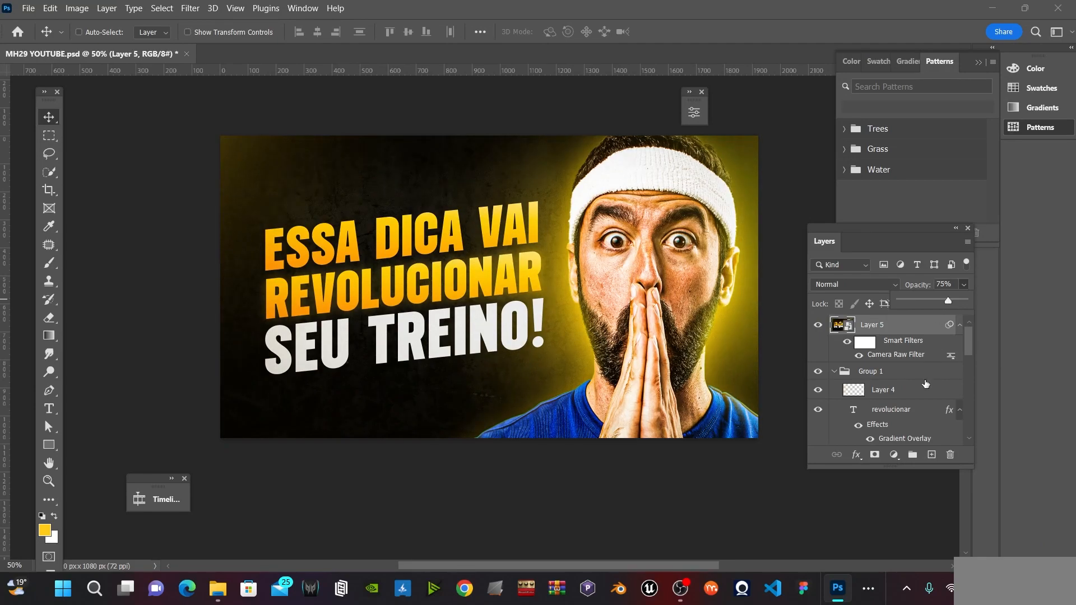
Add a Color Lookup adjustment layer above the merged layer using the 3Strip.look LUT at 48% opacity
{"action": "left_click", "coordinate": [893, 456]}
{"action": "left_click", "coordinate": [893, 457]}
{"action": "left_click", "coordinate": [893, 457]}
{"action": "left_click", "coordinate": [894, 457]}
{"action": "left_click", "coordinate": [937, 384]}
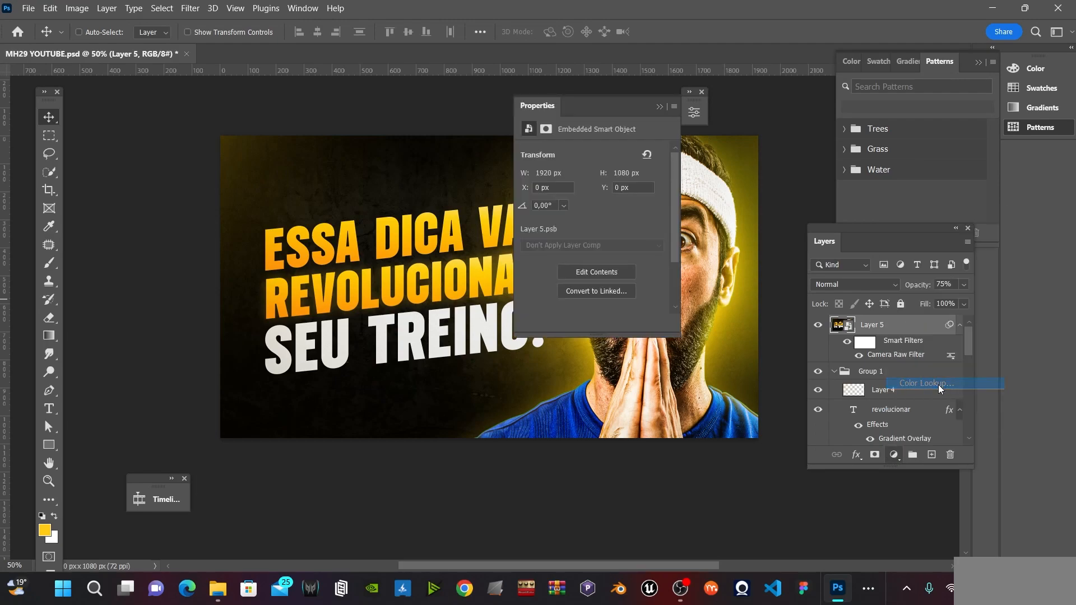
{"action": "left_click", "coordinate": [623, 154]}
{"action": "left_click", "coordinate": [627, 219]}
{"action": "left_click", "coordinate": [964, 285]}
{"action": "left_click", "coordinate": [930, 300]}
Dock the Properties panel beside Patterns, and save the file after comparing the image with and without the Color Lookup
{"action": "left_click_drag", "start_coordinate": [602, 102], "coordinate": [924, 60]}
{"action": "left_click", "coordinate": [813, 330]}
{"action": "left_click", "coordinate": [814, 330]}
{"action": "key", "text": "ctrl+s"}
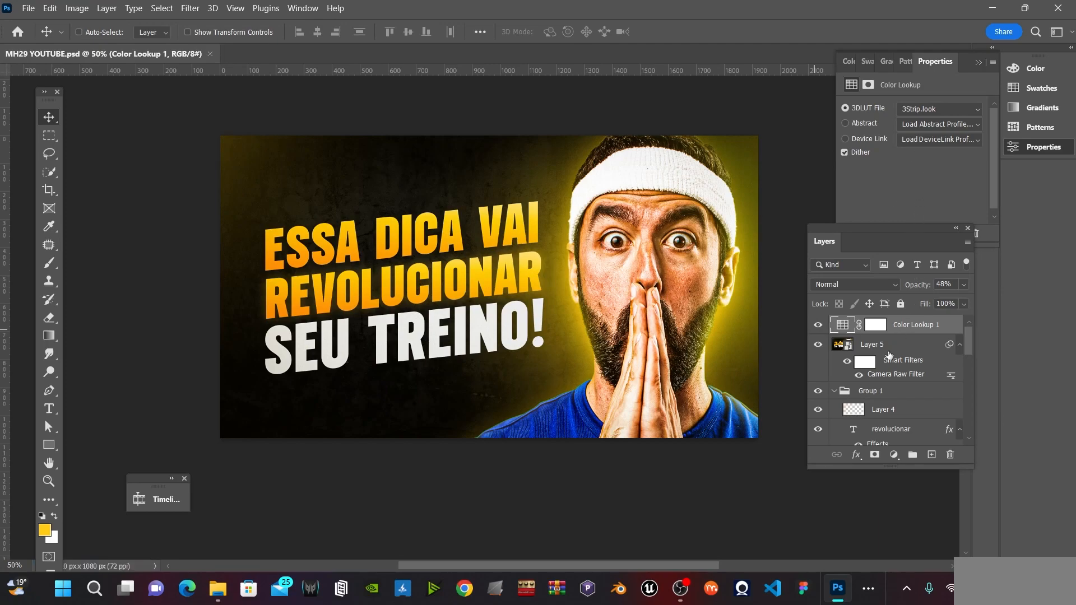
Add a second Color Lookup adjustment layer with the Fuji ETERNA 250D Fuji 3510 (by Adobe).cube LUT at 25% opacity
{"action": "left_click", "coordinate": [893, 455]}
{"action": "left_click", "coordinate": [941, 376]}
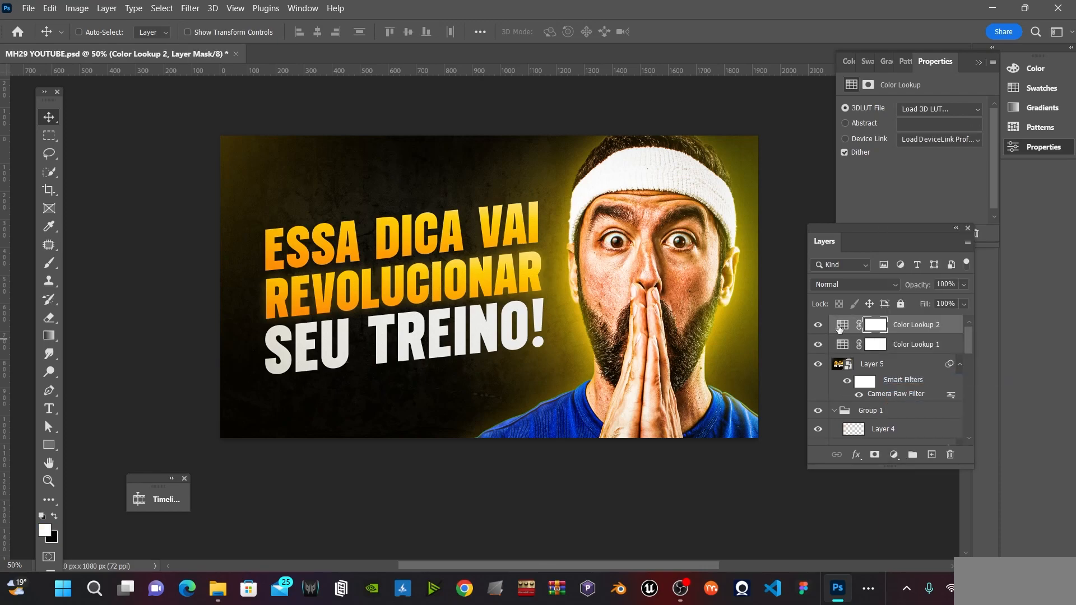
{"action": "left_click", "coordinate": [933, 104]}
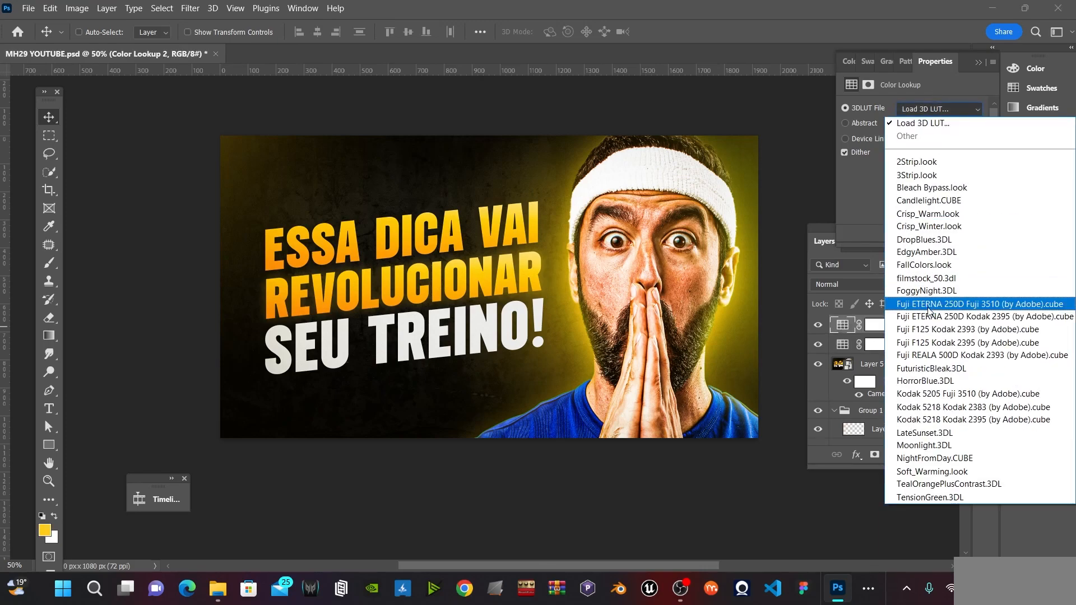
{"action": "left_click", "coordinate": [960, 301]}
{"action": "key", "text": "Down"}
{"action": "key", "text": "Down"}
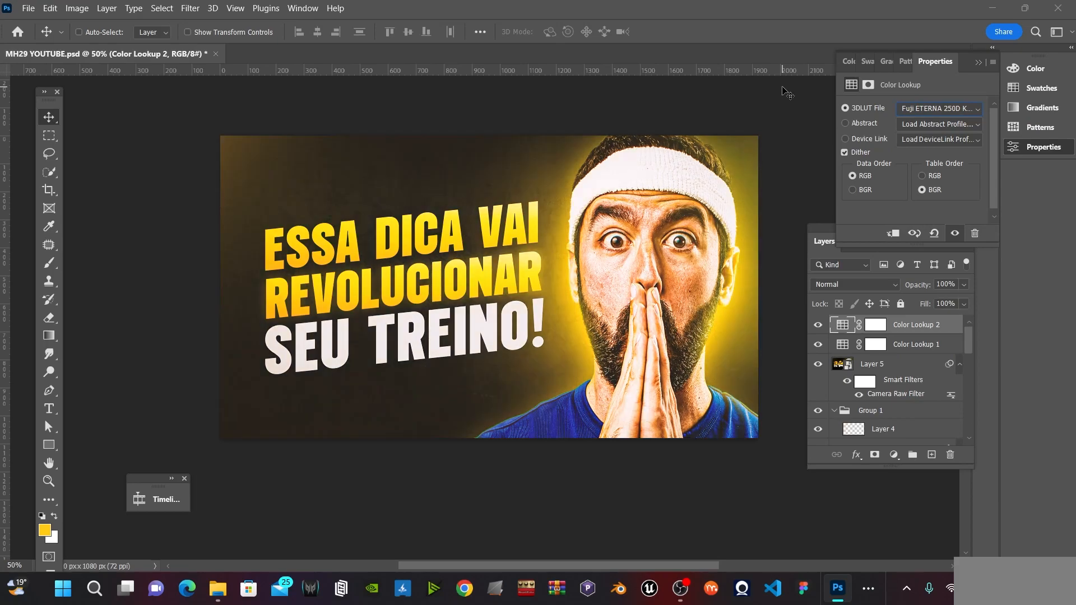
{"action": "key", "text": "Up"}
{"action": "key", "text": "Up"}
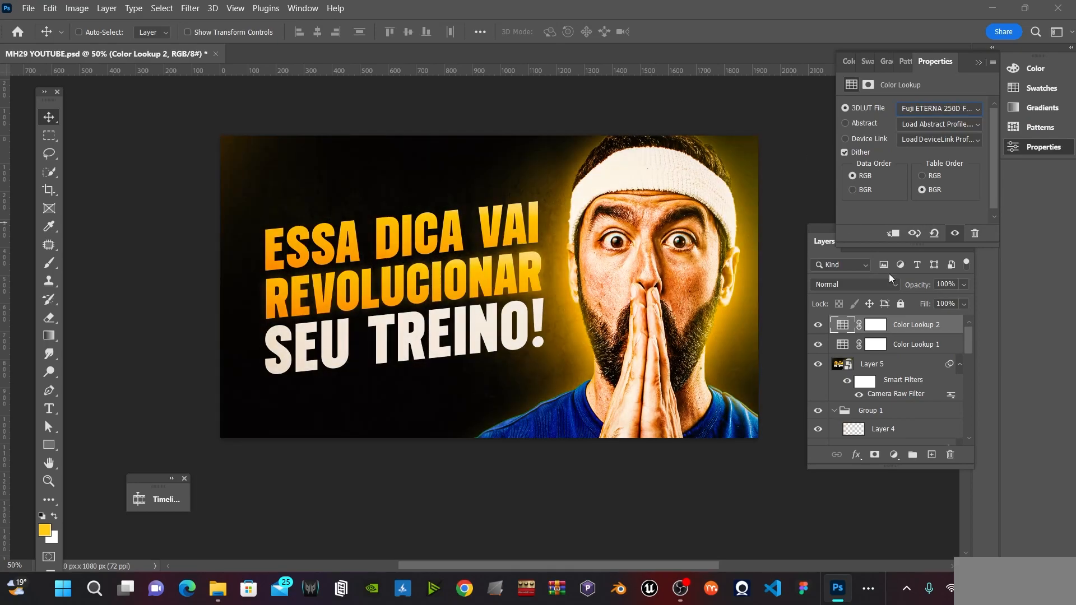
{"action": "left_click", "coordinate": [963, 285]}
{"action": "left_click_drag", "start_coordinate": [917, 296], "coordinate": [915, 297]}
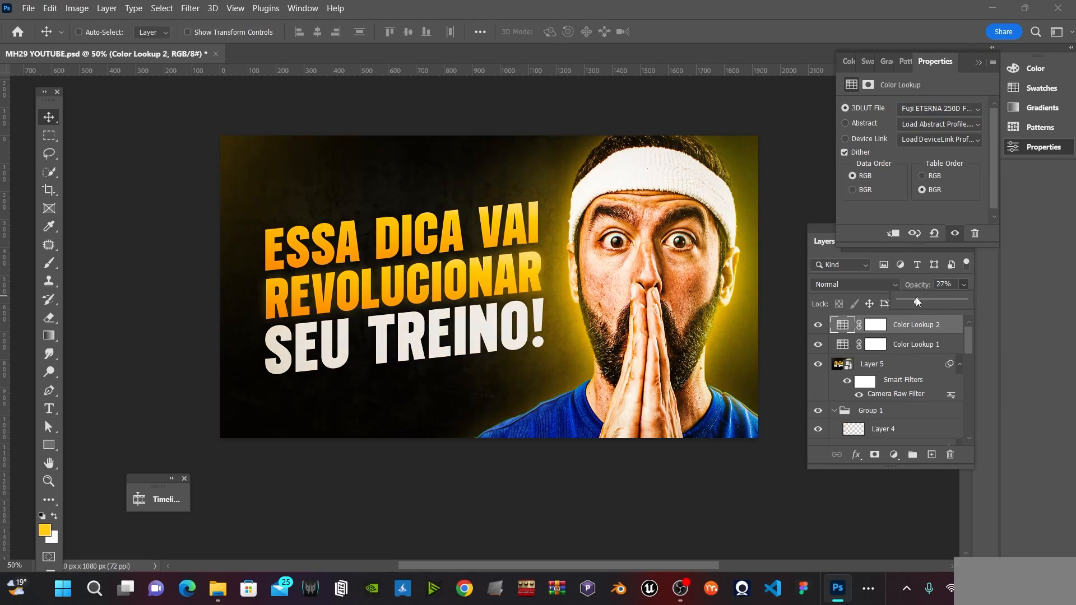
Compare the image with and without the second Color Lookup, and save the file while reviewing the whole thumbnail
{"action": "left_click", "coordinate": [818, 325]}
{"action": "left_click", "coordinate": [817, 324]}
{"action": "key", "text": "z"}
{"action": "key", "text": "ctrl+minus"}
{"action": "key", "text": "ctrl+plus"}
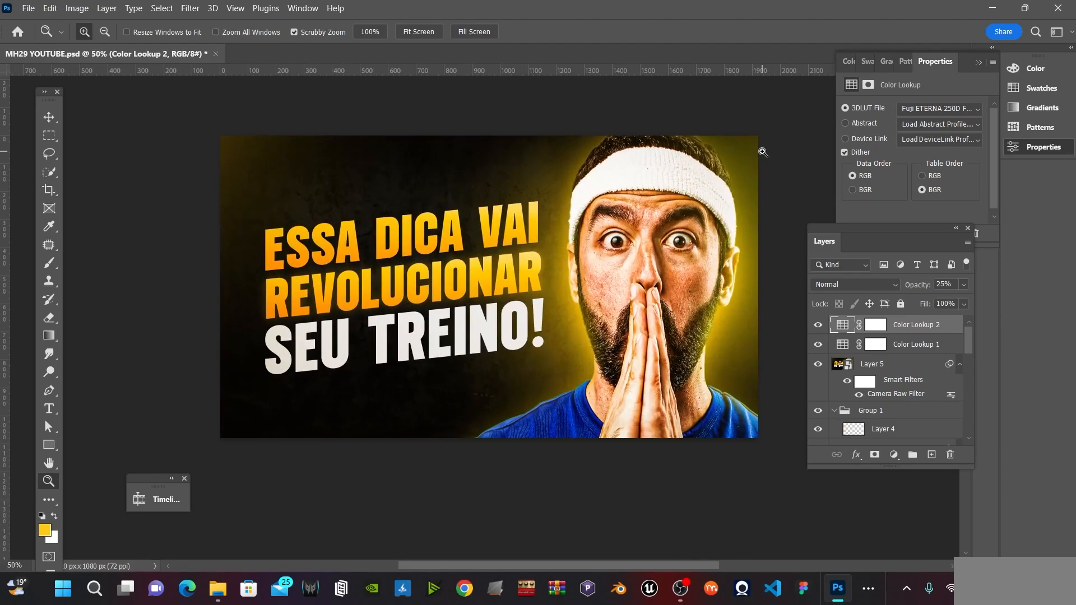
{"action": "key", "text": "ctrl+s"}
{"action": "key", "text": "ctrl+plus"}
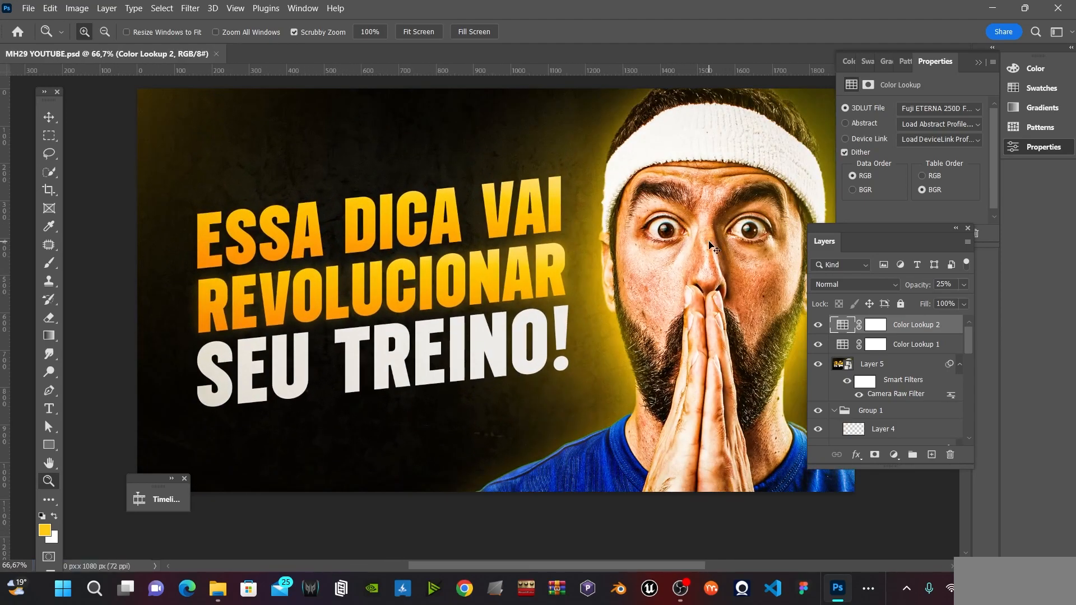
{"action": "key", "text": "ctrl+minus"}
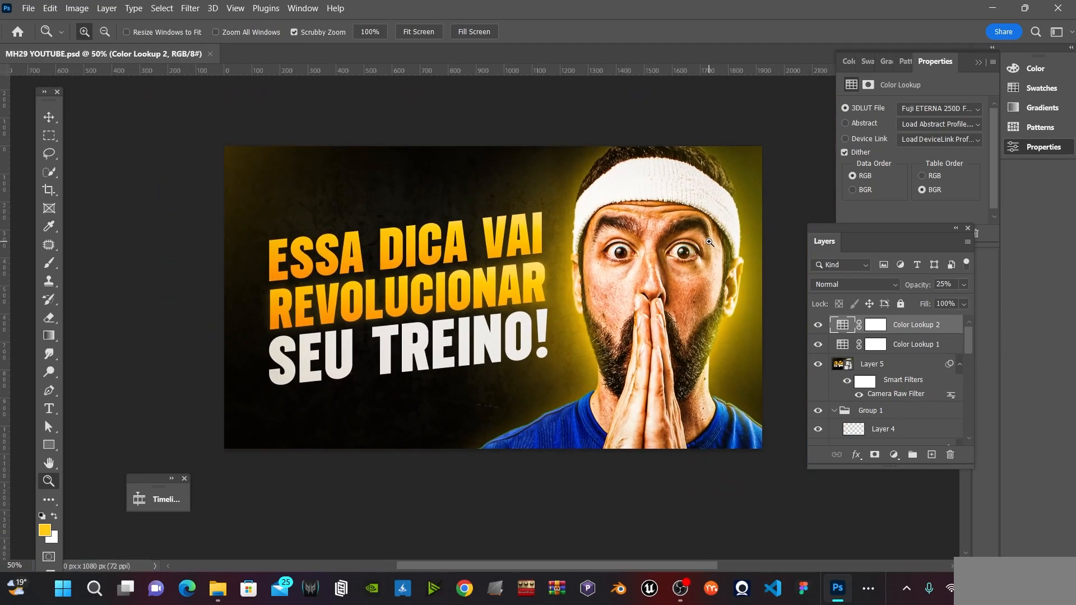